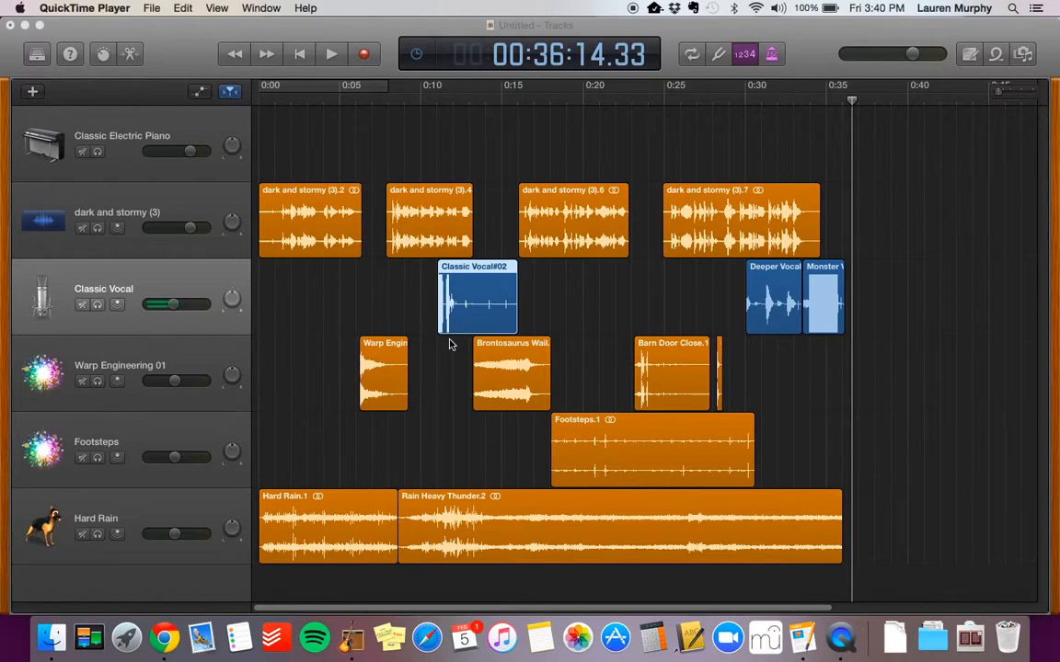
Open the Musical Typing keyboard for the Classic Electric Piano track.
left_click(124, 136)
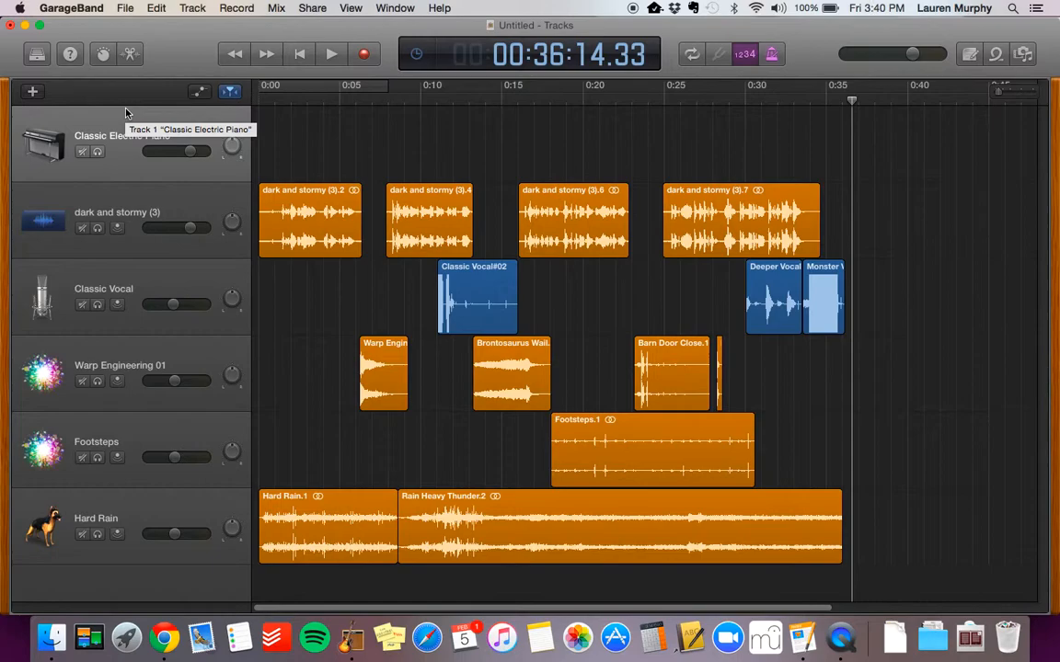
key("super+k")
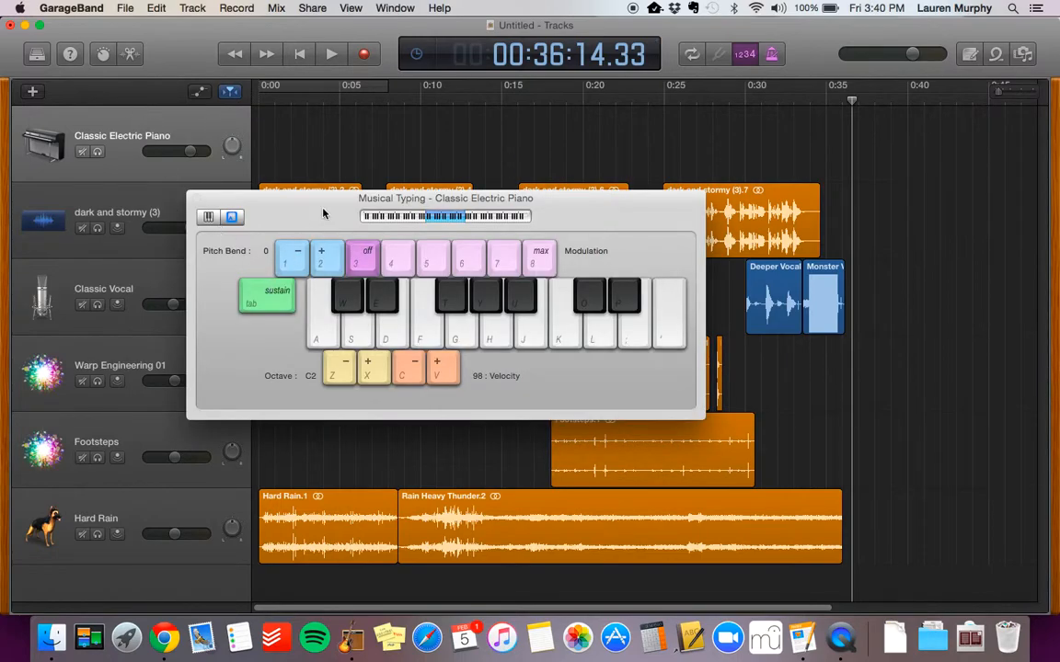
Switch to Pages, review the fear (high) and fear (low) note requirements in the Dark Stormy Night worksheet, and return to GarageBand.
left_click(800, 643)
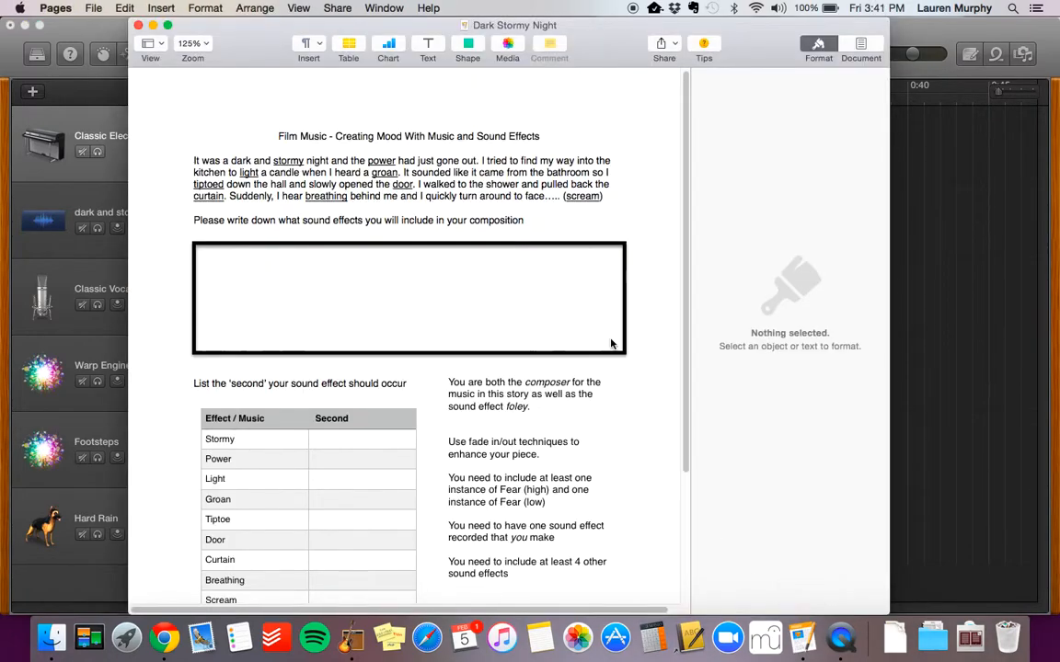
scroll(610, 341, "down", 5)
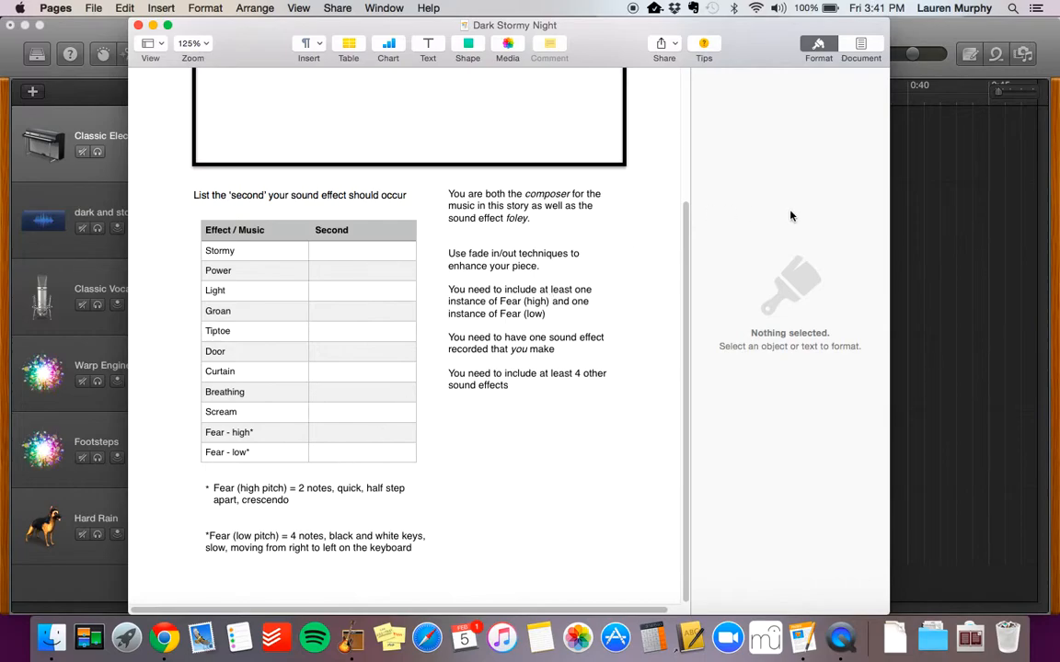
left_click(912, 213)
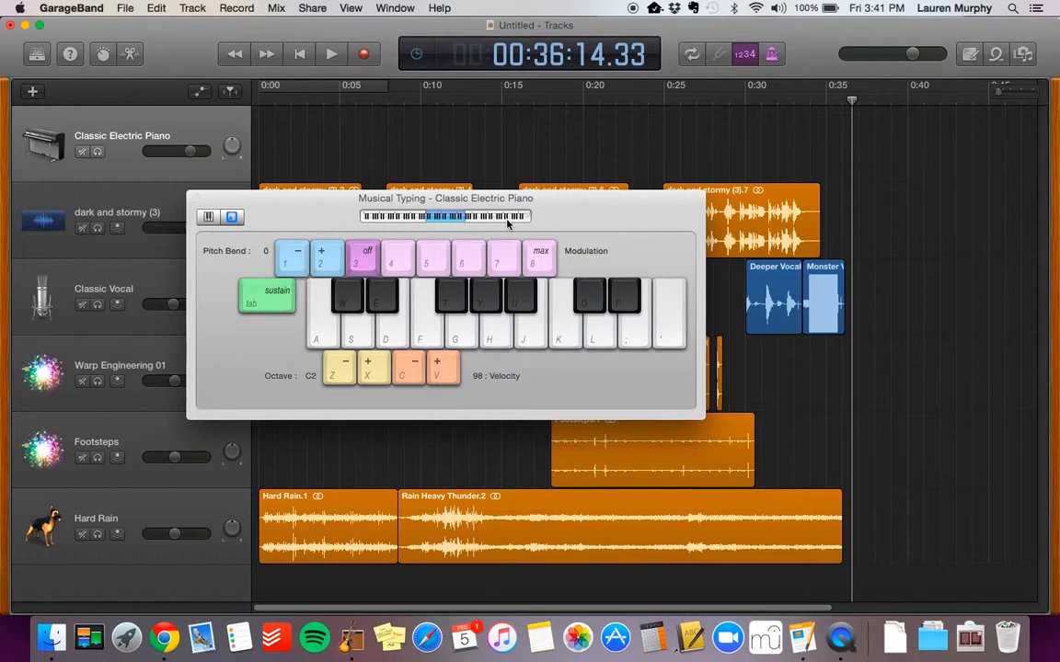
Raise the Musical Typing octave to C6 and rehearse two quick alternating notes a half step apart for the high-pitched fear effect.
left_click_drag(461, 219, 514, 221)
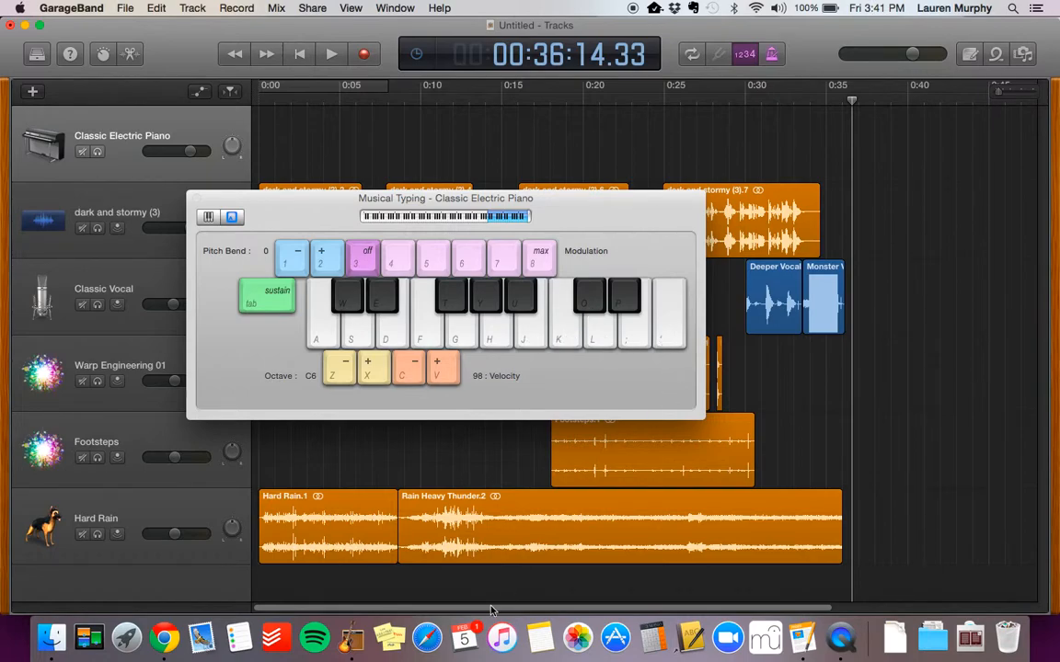
key("y")
key("u")
key("y")
key("k")
key("j")
key("k")
key("j")
key("k")
key("k")
key("j")
key("k")
key("j")
key("k")
key("j")
Record the high-pitched two-note fear effect on the Classic Electric Piano track, starting at about 0:20.
left_click_drag(852, 102, 584, 104)
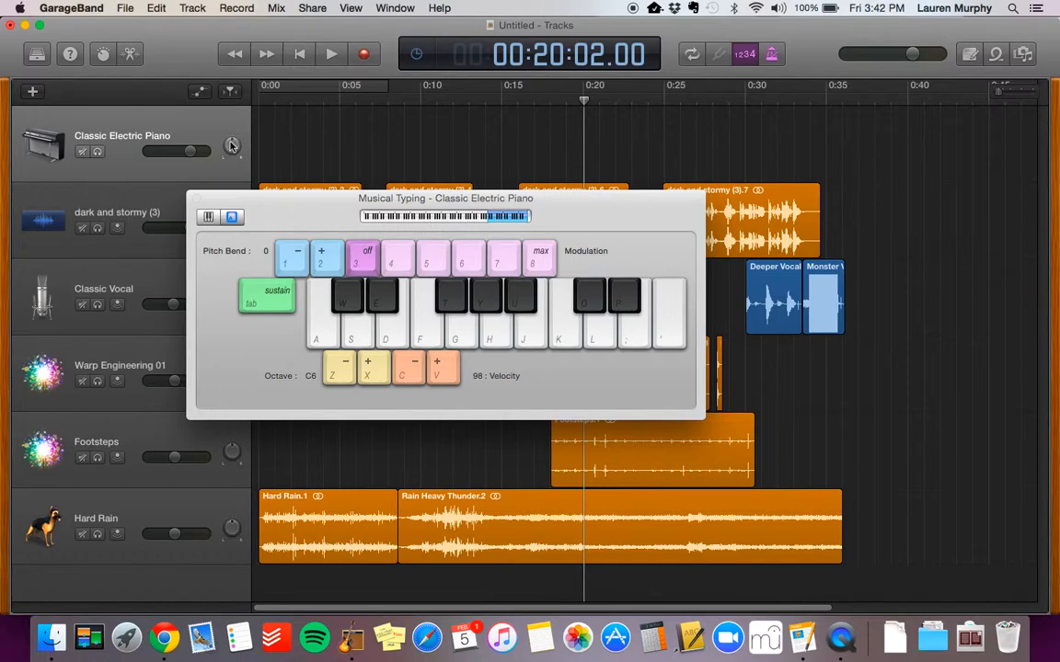
left_click(365, 57)
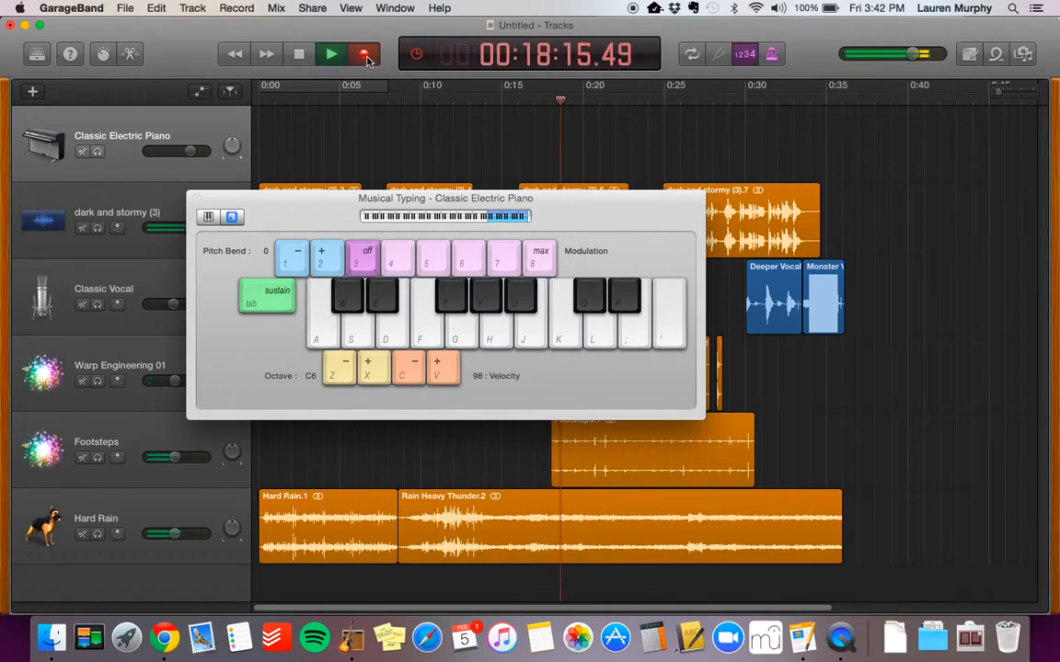
key("k")
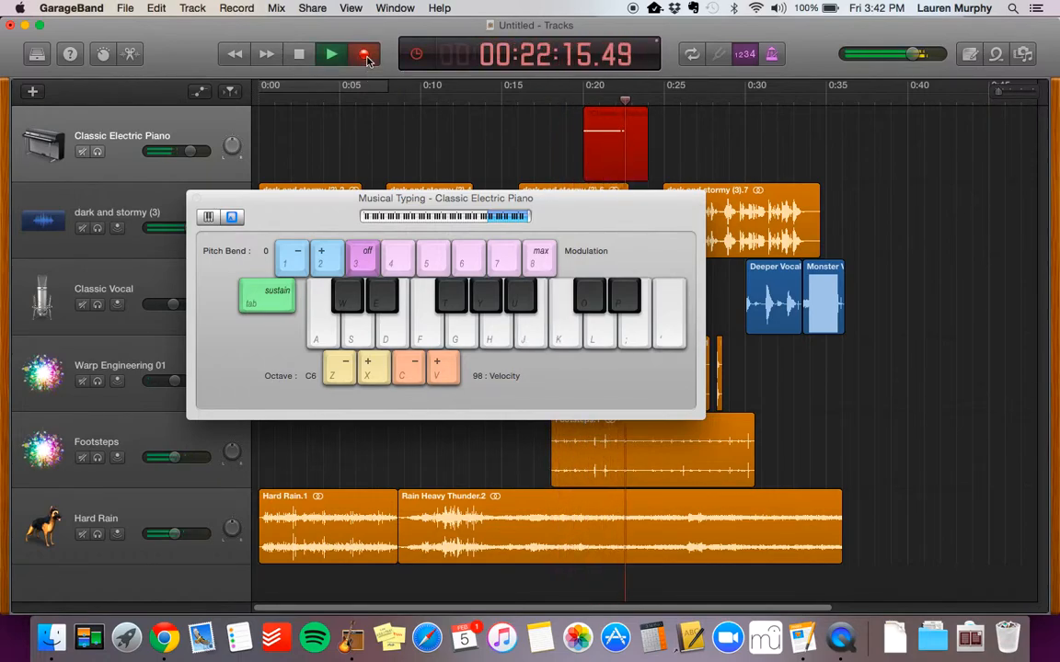
left_click(304, 54)
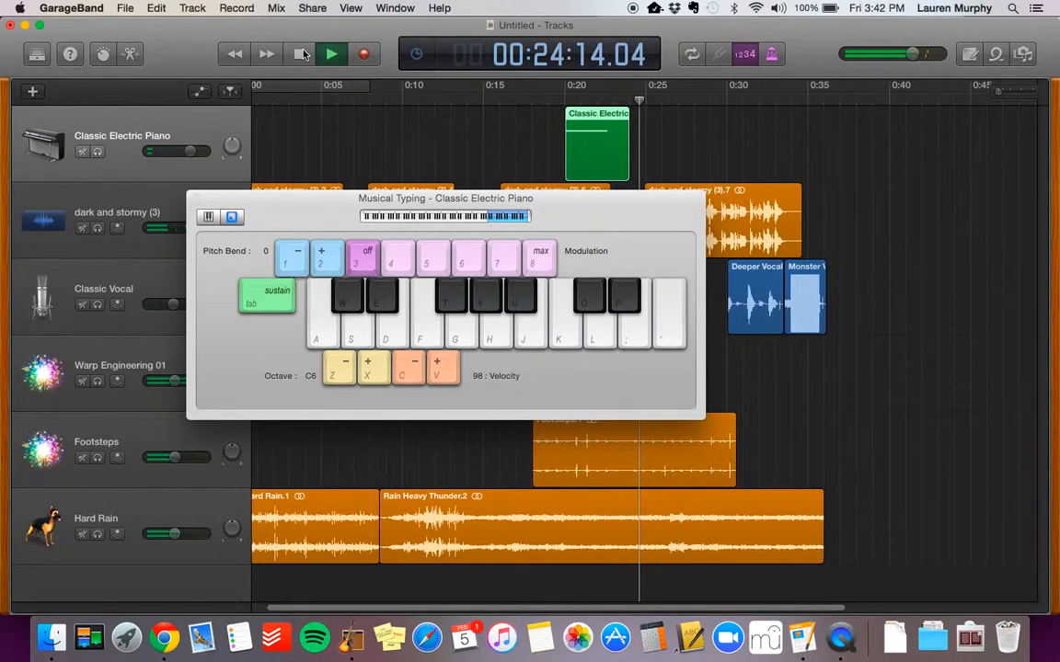
left_click(303, 54)
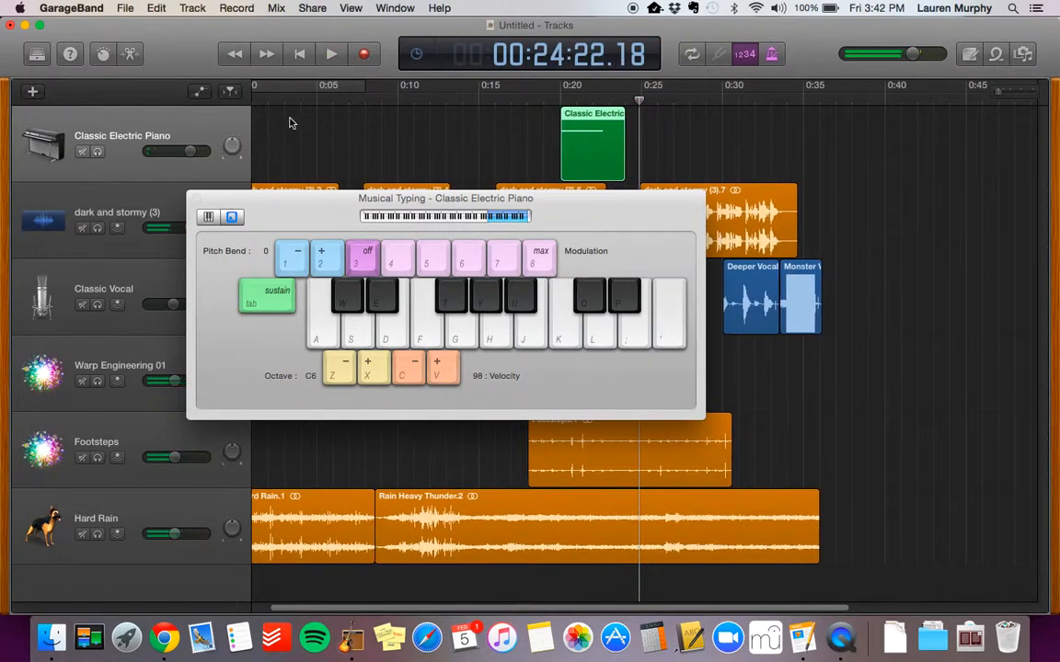
Close Musical Typing and play the project from about 0:14 to listen to the high fear recording.
left_click(196, 199)
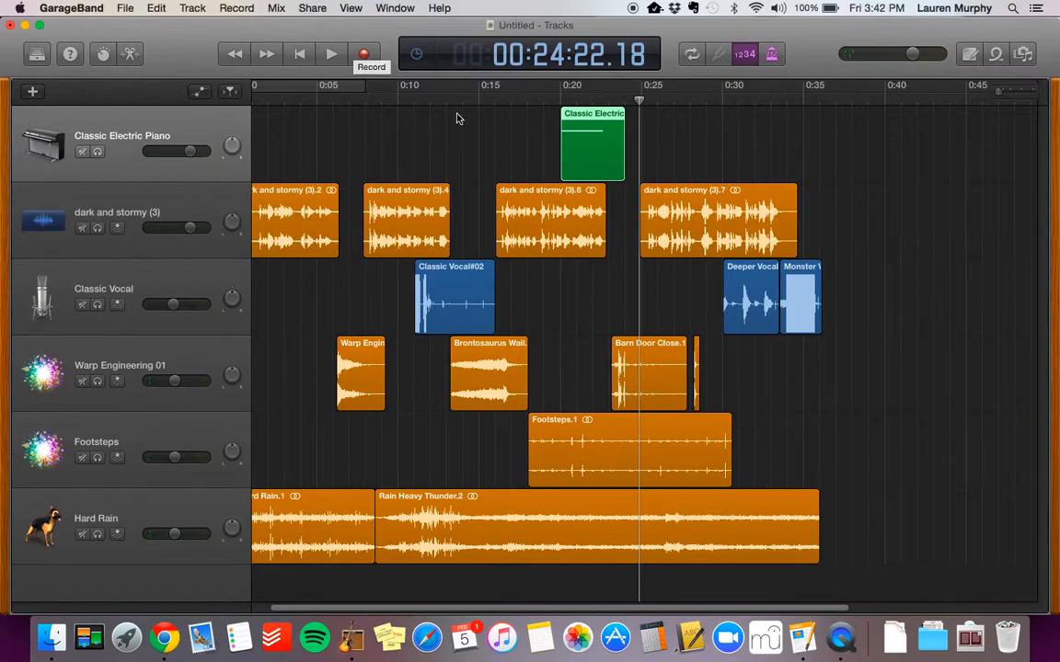
left_click(478, 96)
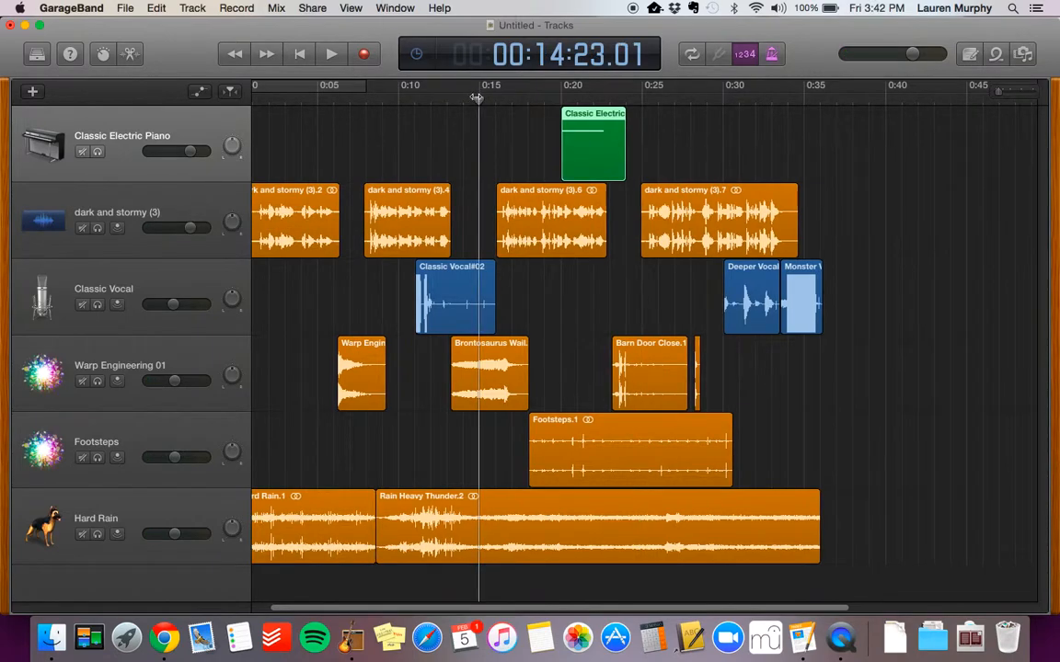
left_click(324, 58)
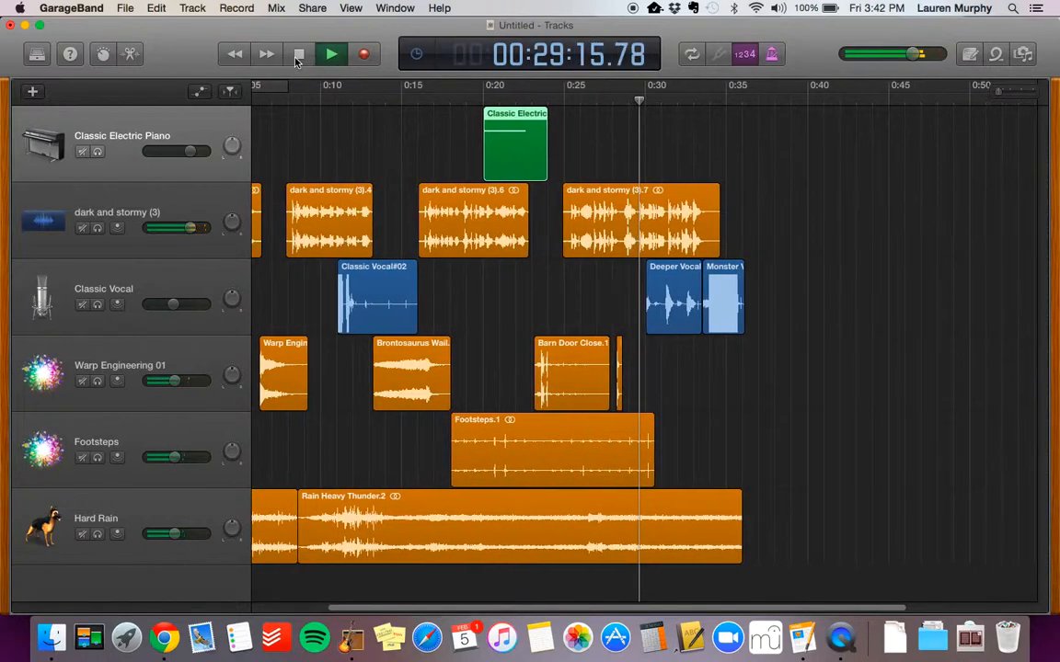
left_click(297, 57)
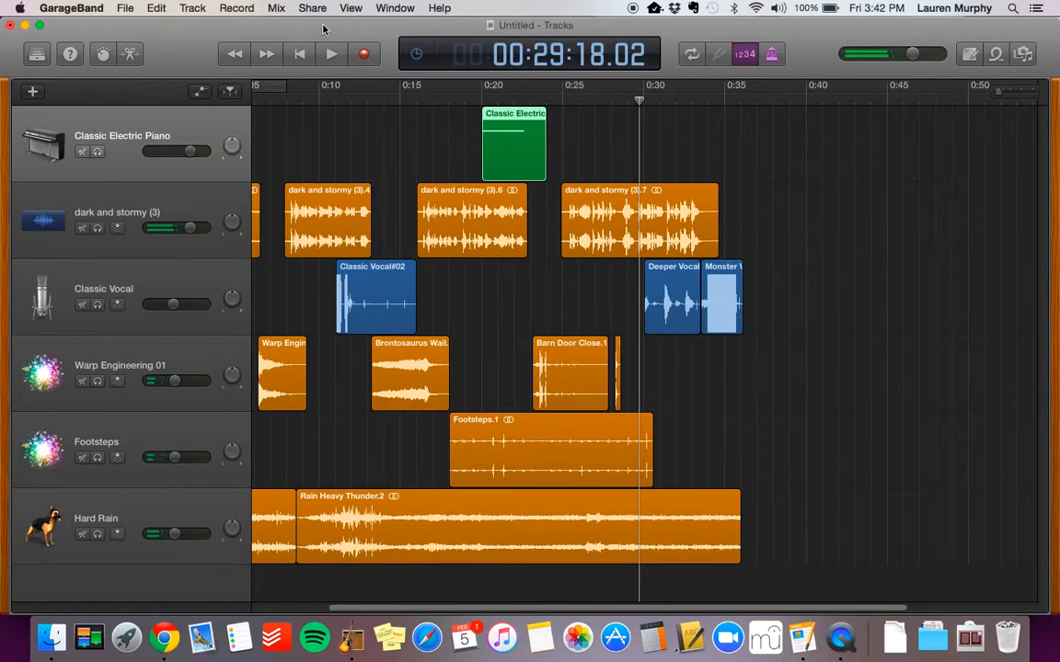
Reopen Musical Typing for the Classic Electric Piano track and lower its octave to C2.
key("super+k")
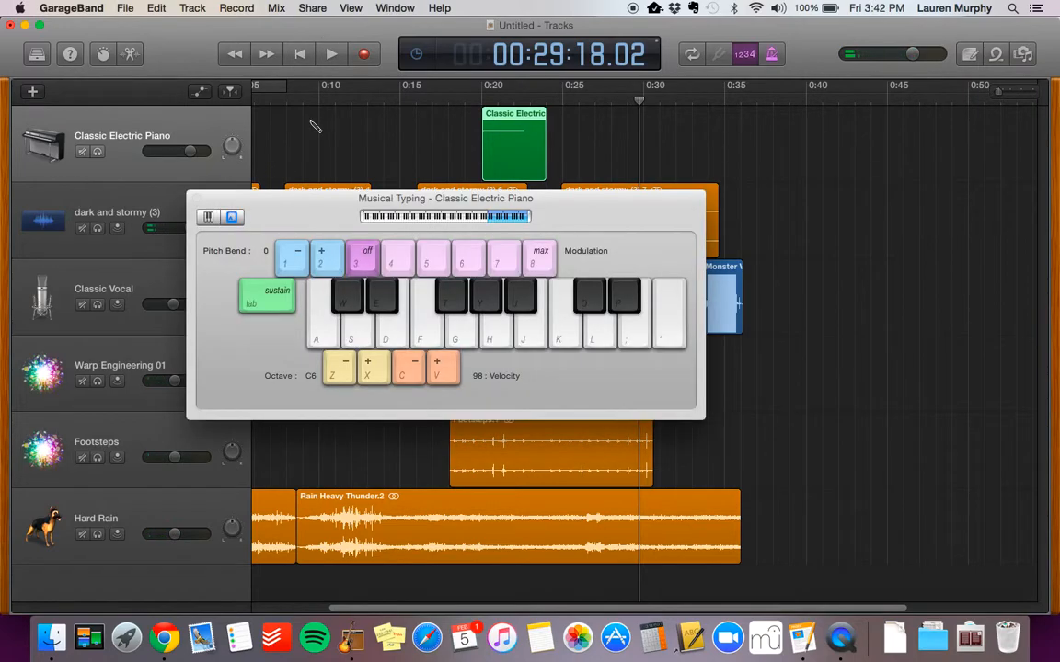
left_click(337, 374)
left_click(337, 374)
left_click(336, 375)
left_click(337, 375)
Rehearse slow low notes moving down the Musical Typing keyboard for the low-pitched fear effect.
left_click(421, 335)
left_click(456, 337)
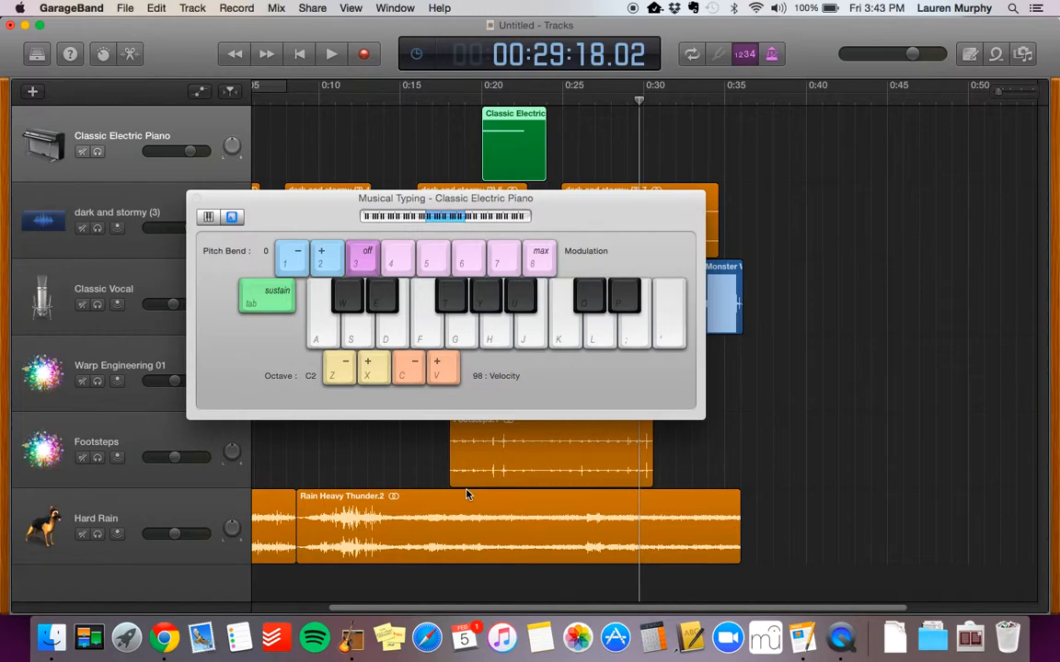
key("j")
key("h")
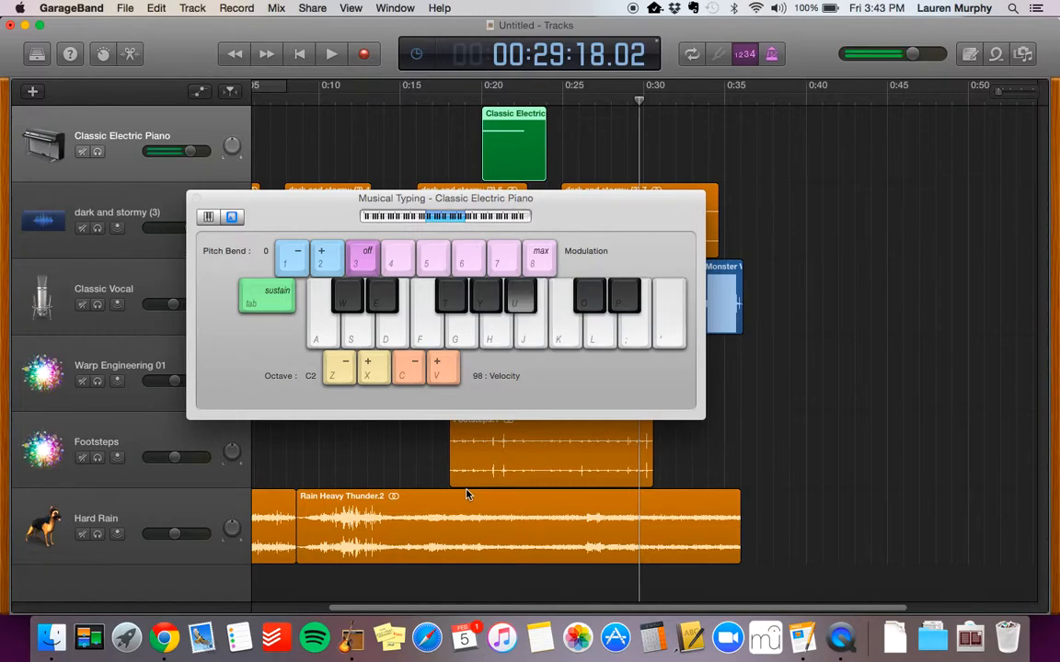
key("h")
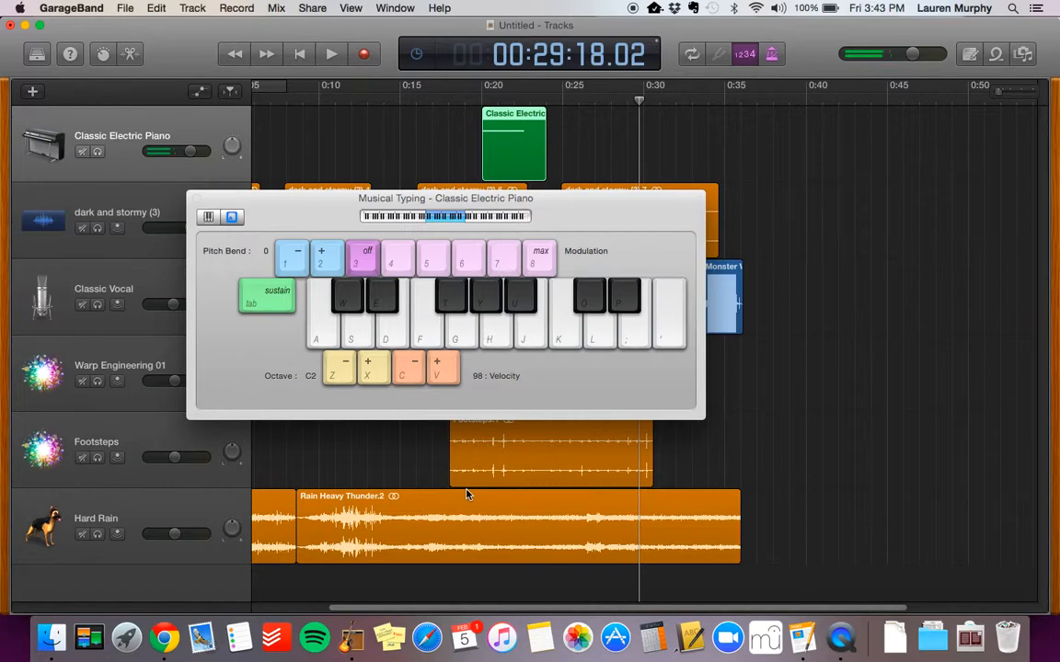
key("f")
key("f")
key("f")
key("d")
key("s")
key("f")
key("d")
key("s")
key("f")
key("d")
key("s")
Record the slow descending low fear notes on the Classic Electric Piano track from about 0:28, then close Musical Typing.
left_click(366, 56)
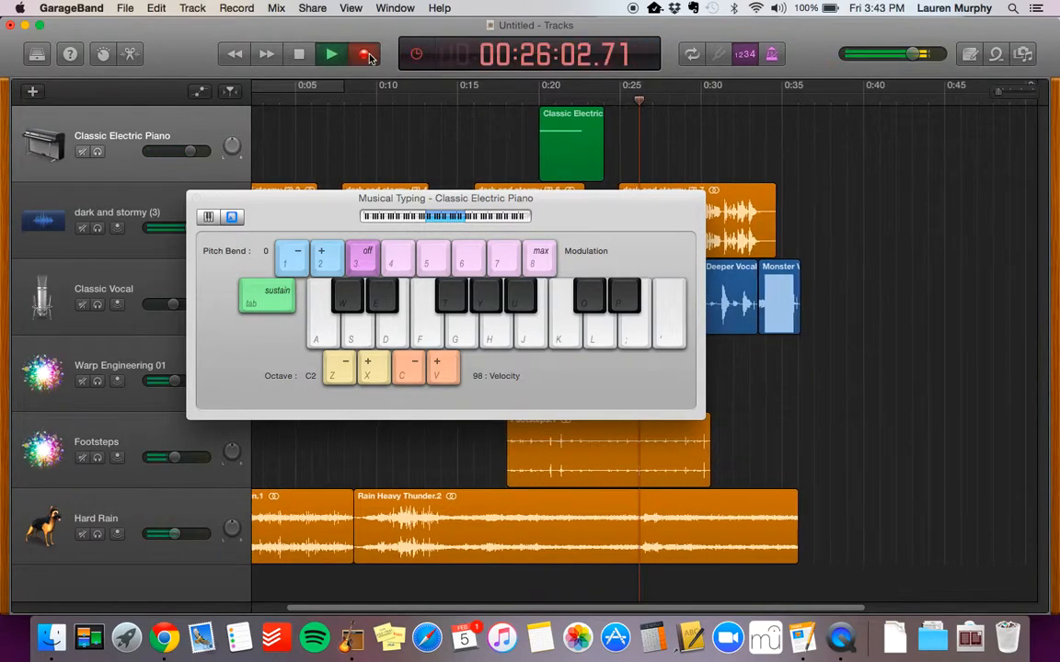
key("f")
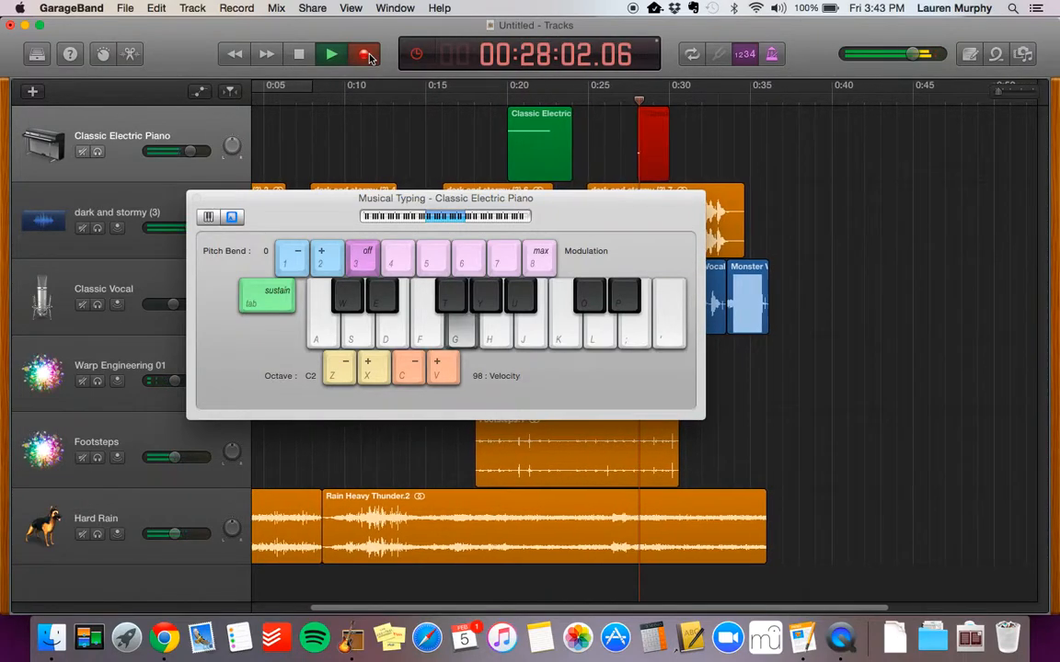
key("f")
key("d")
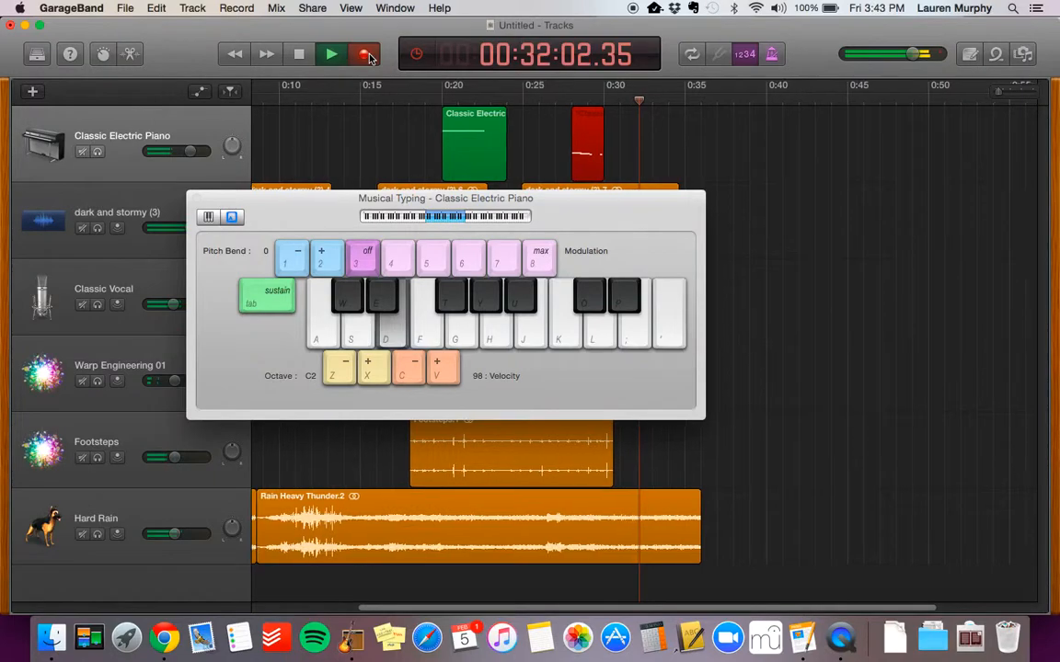
left_click(366, 55)
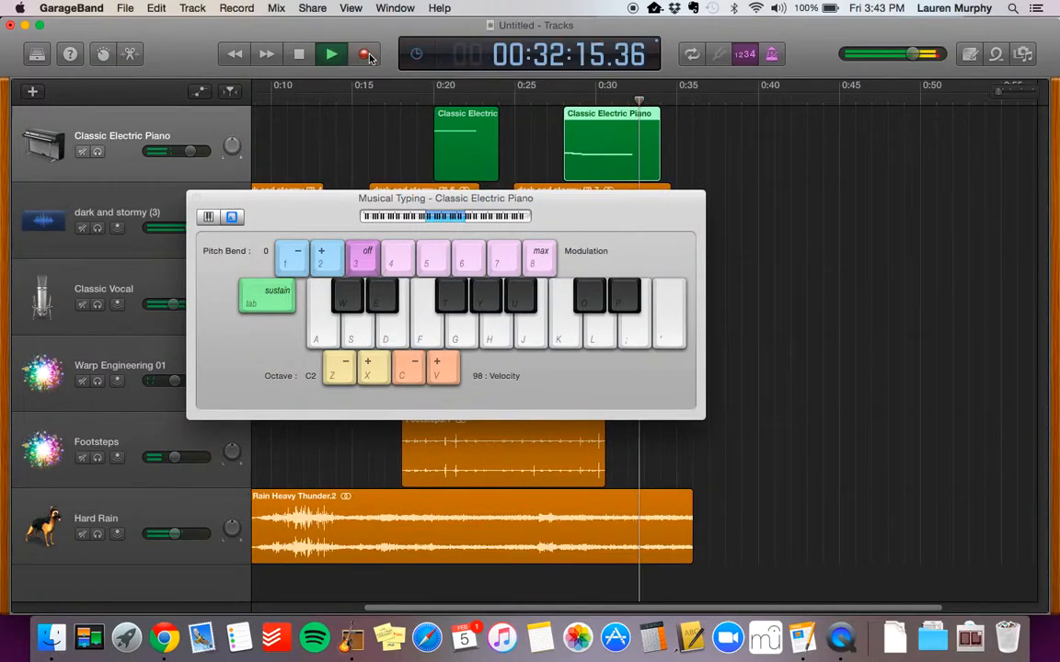
left_click(300, 55)
left_click(197, 199)
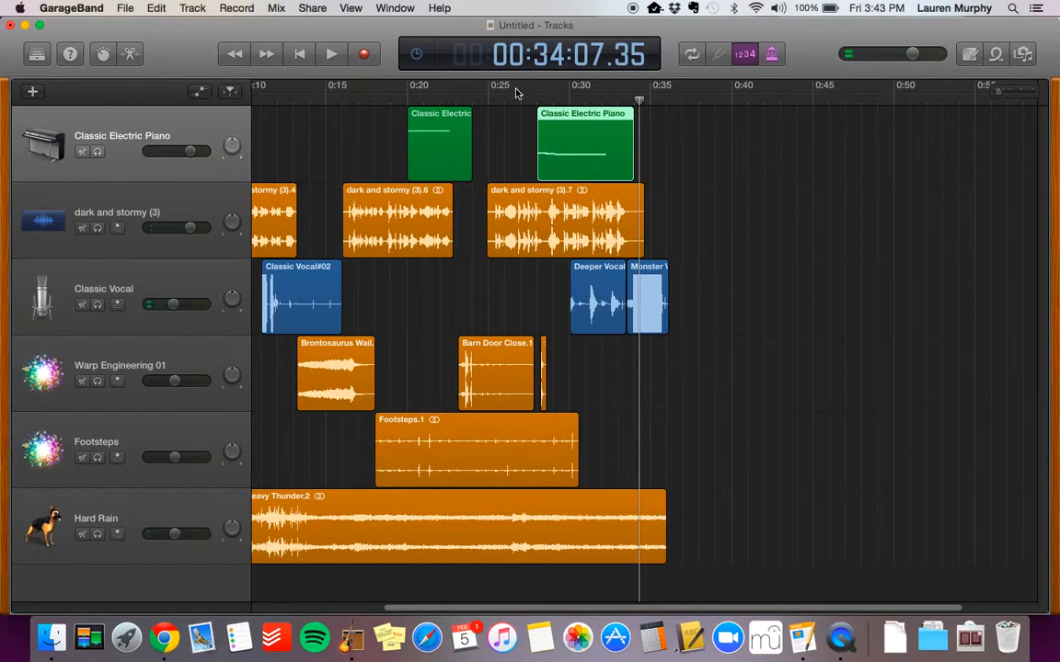
Change the Classic Electric Piano track's instrument to the orchestral pipe organ sound Cathedral Organ.
left_click(451, 138)
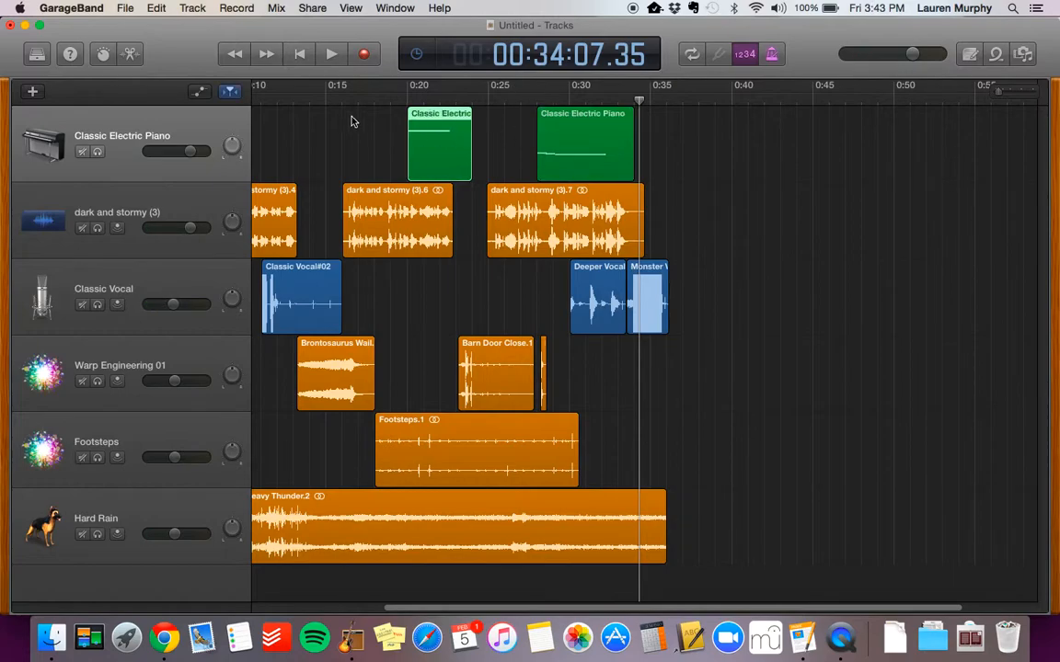
left_click(103, 134)
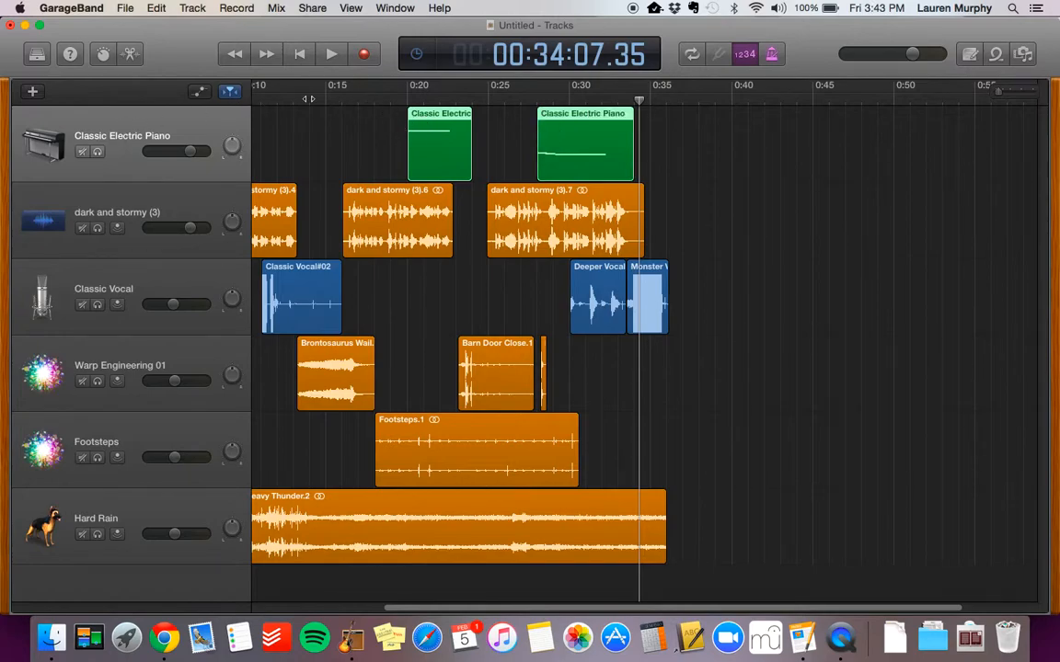
left_click(37, 55)
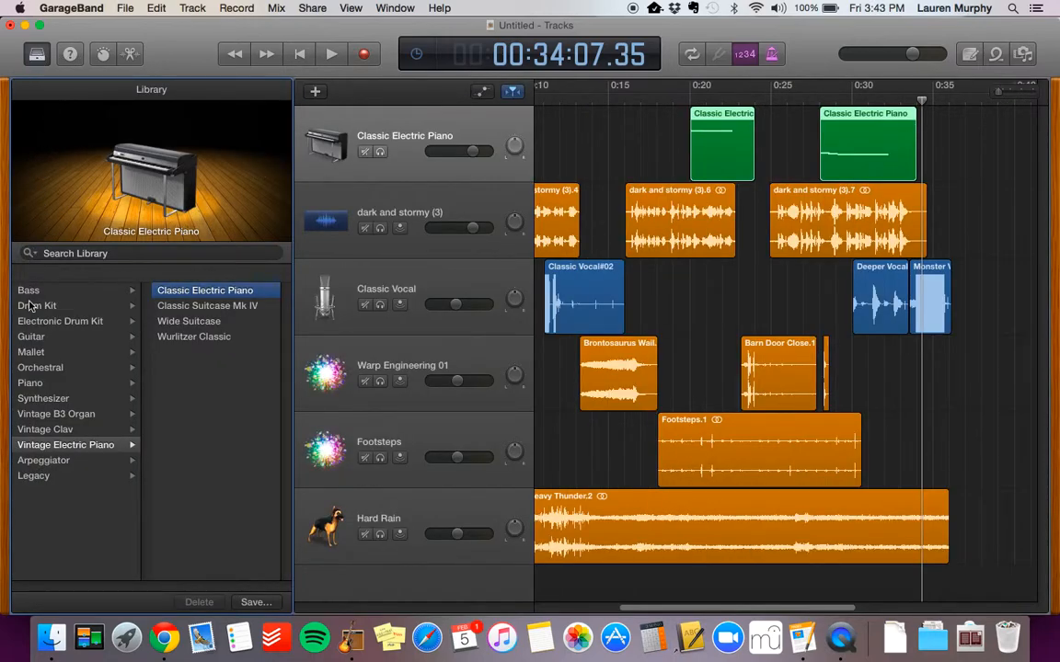
left_click(33, 384)
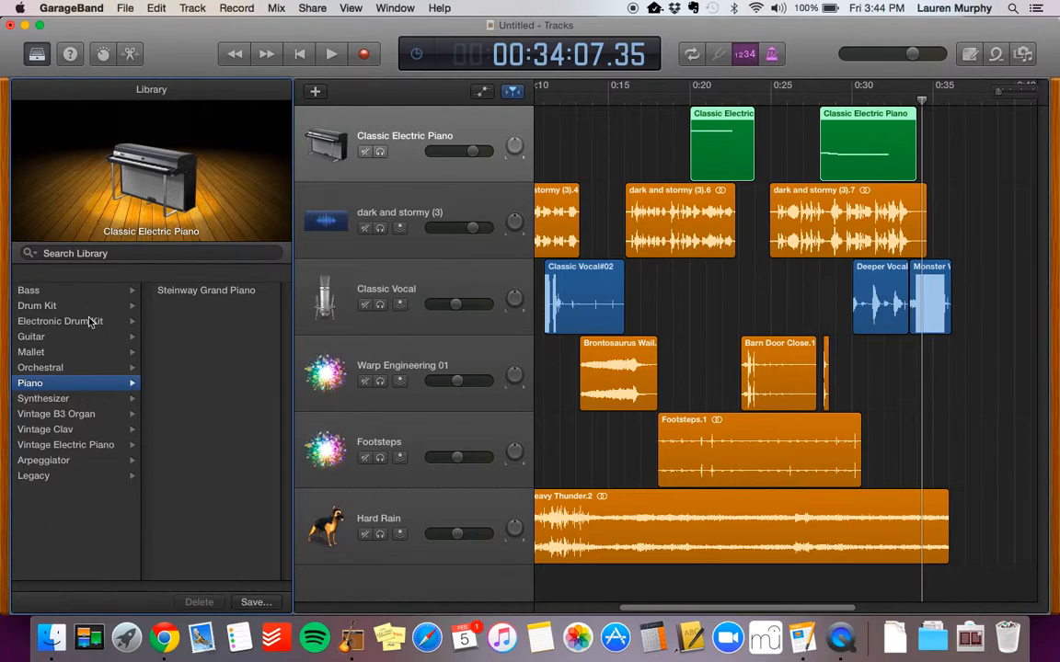
left_click(26, 369)
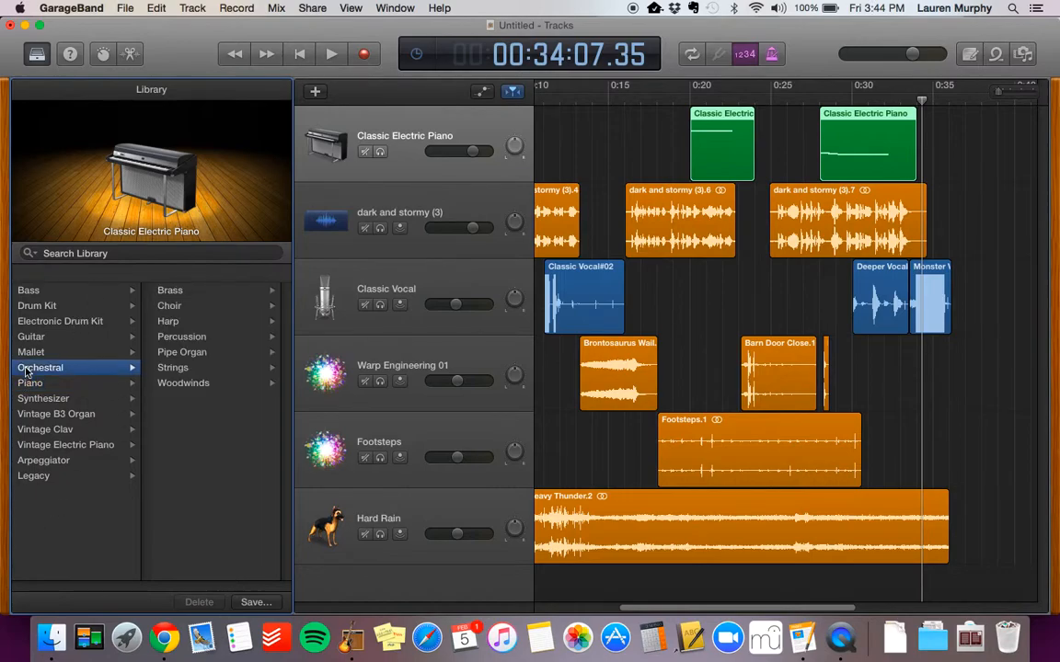
left_click(172, 354)
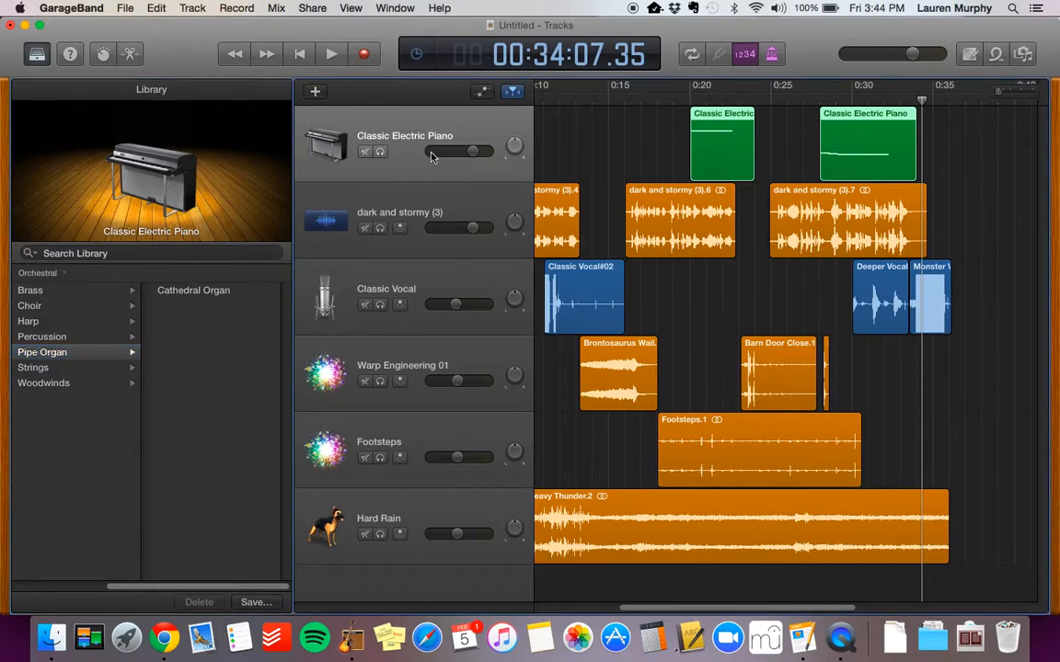
left_click(176, 299)
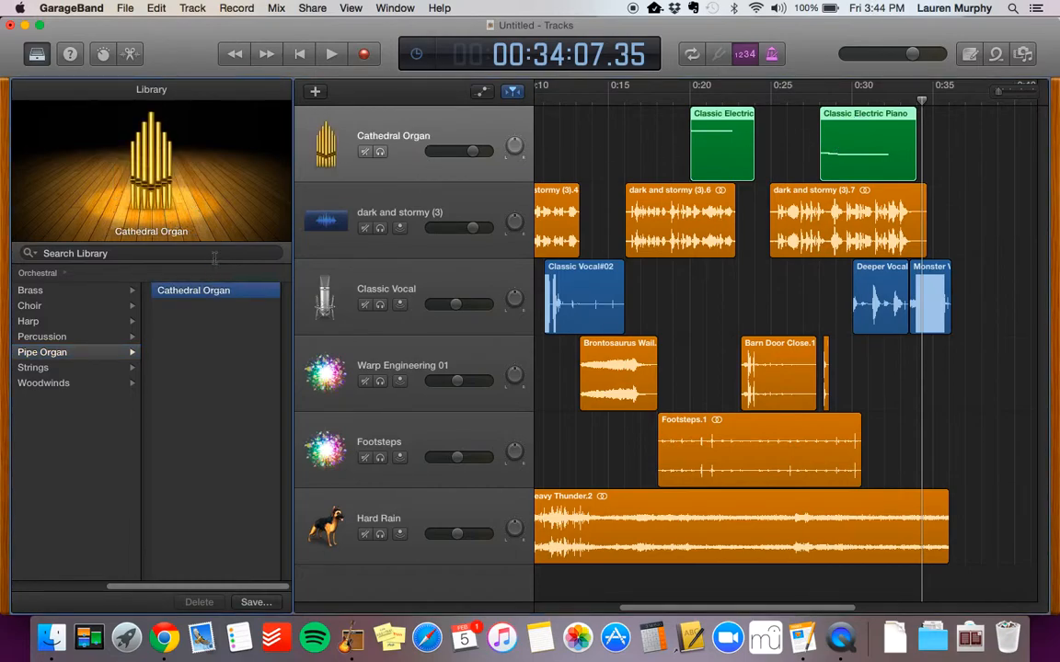
Play the project from about 0:28 to hear the low fear notes with the Cathedral Organ sound.
left_click(819, 92)
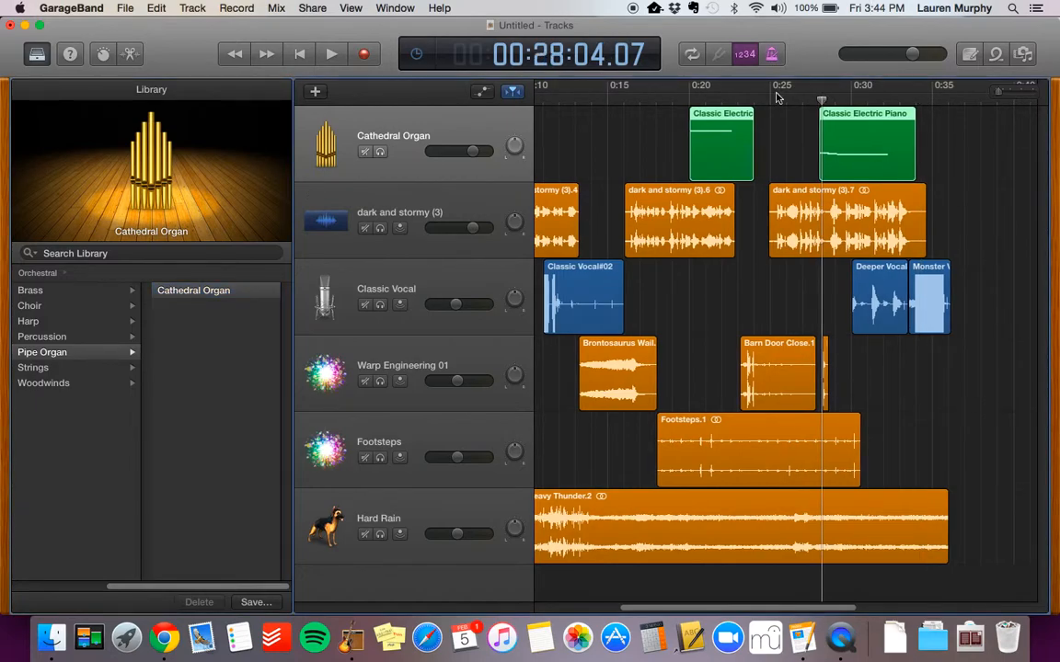
left_click(332, 53)
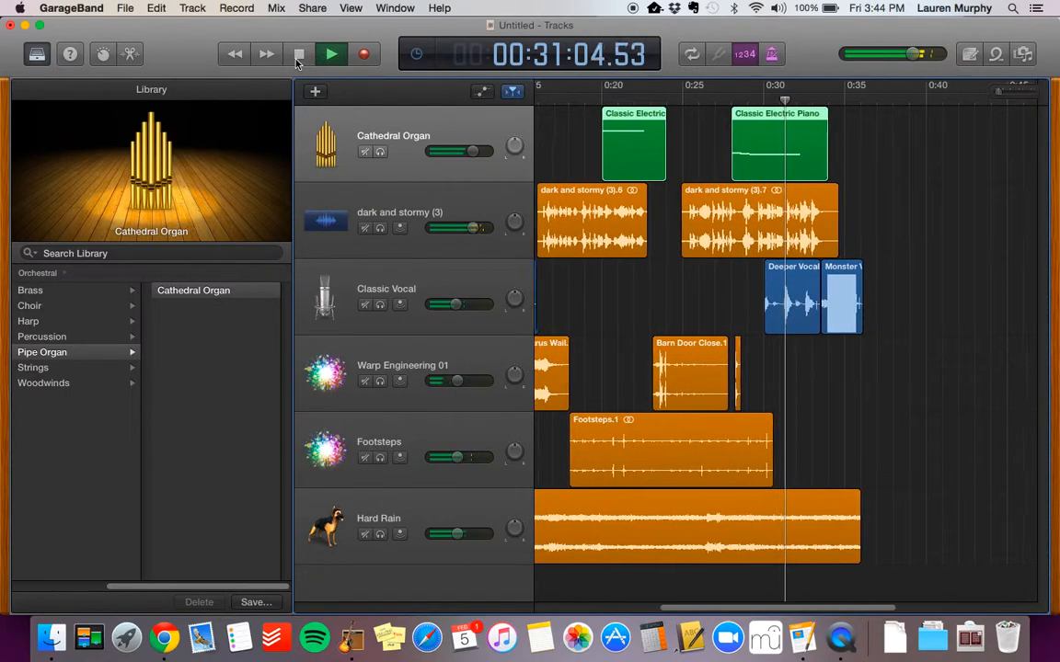
left_click(298, 55)
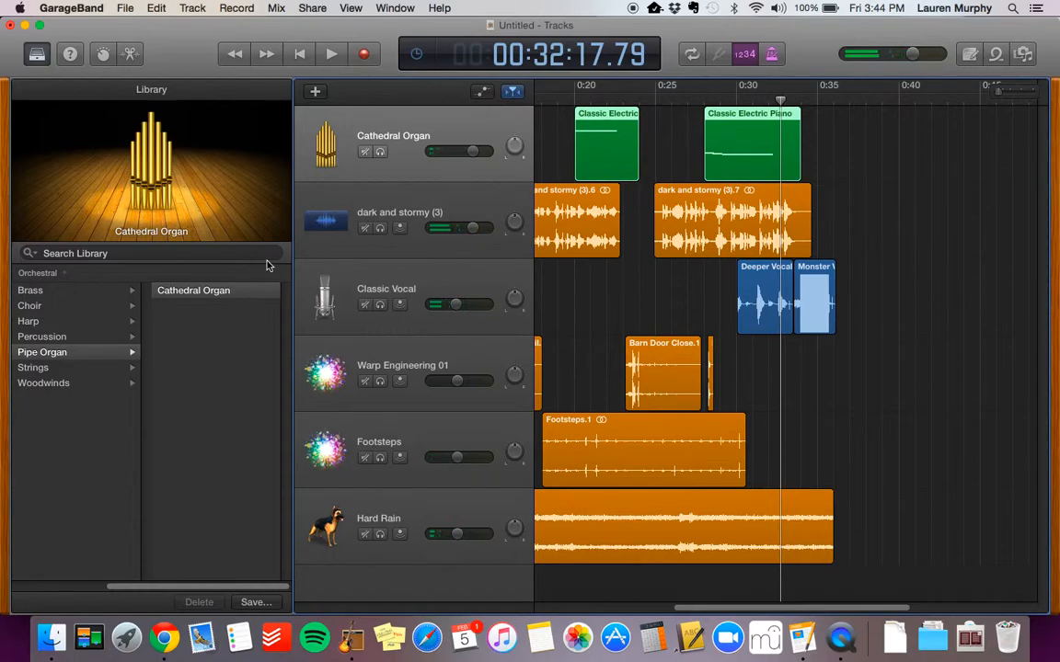
left_click(232, 291)
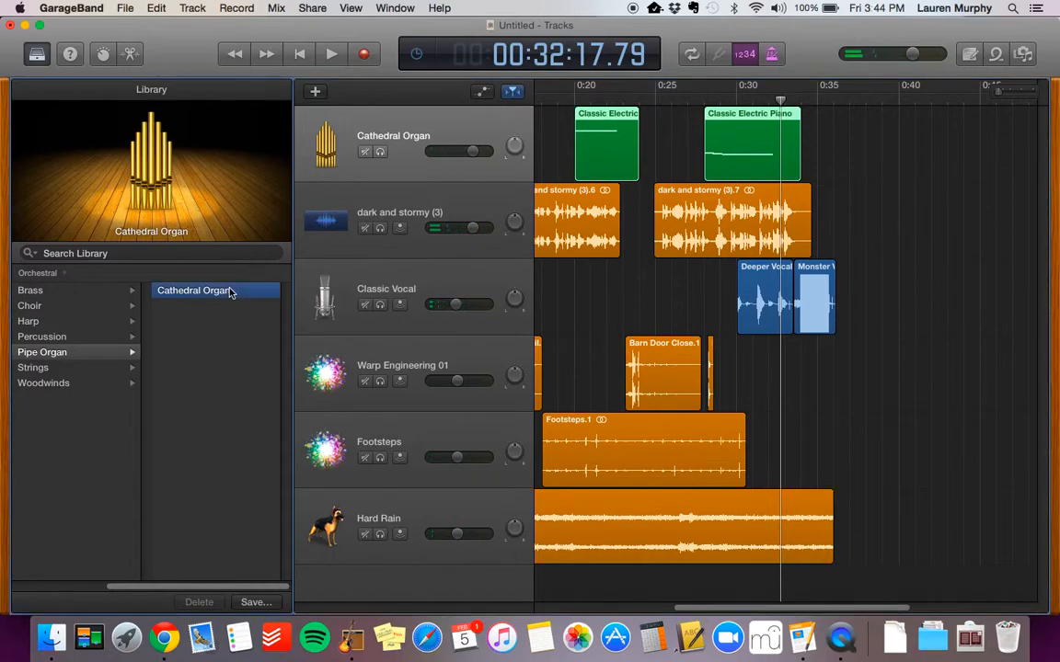
Play the project from about 0:20 to hear the high and low fear notes with the Cathedral Organ sound.
left_click(570, 96)
left_click(331, 56)
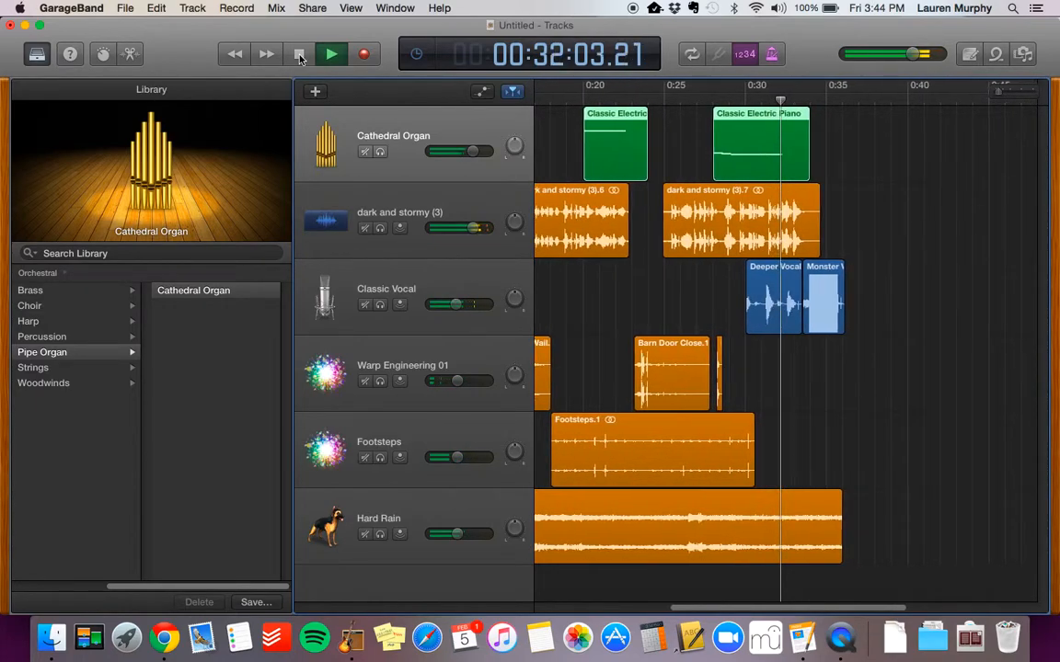
left_click(299, 55)
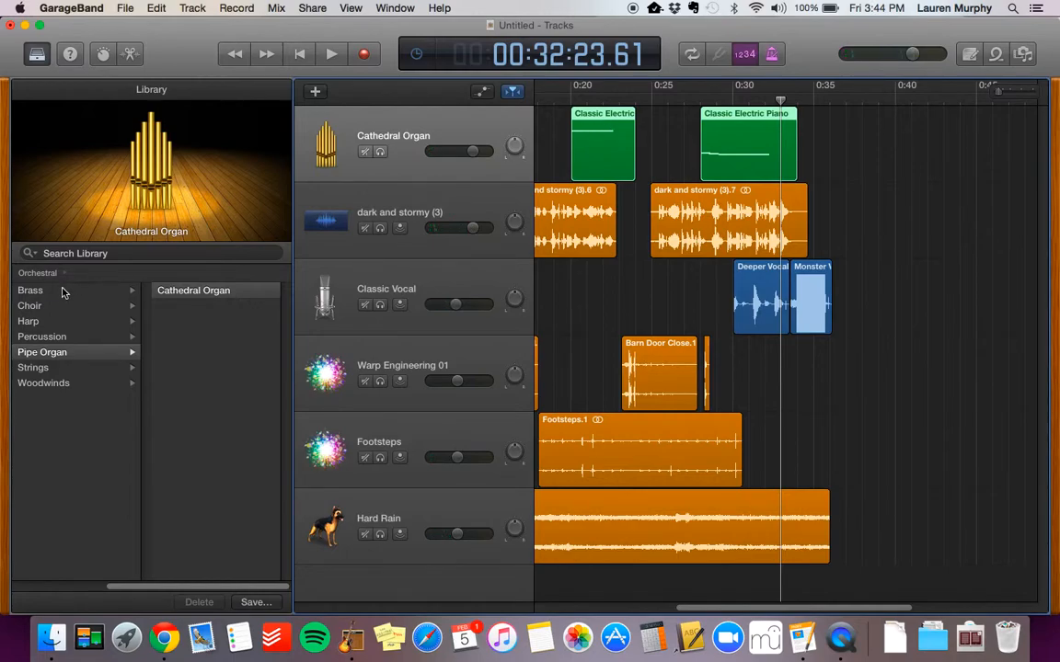
Try the orchestral String Ensemble sound on the fear music track and play the project from 0:20 to hear both regions.
left_click(28, 368)
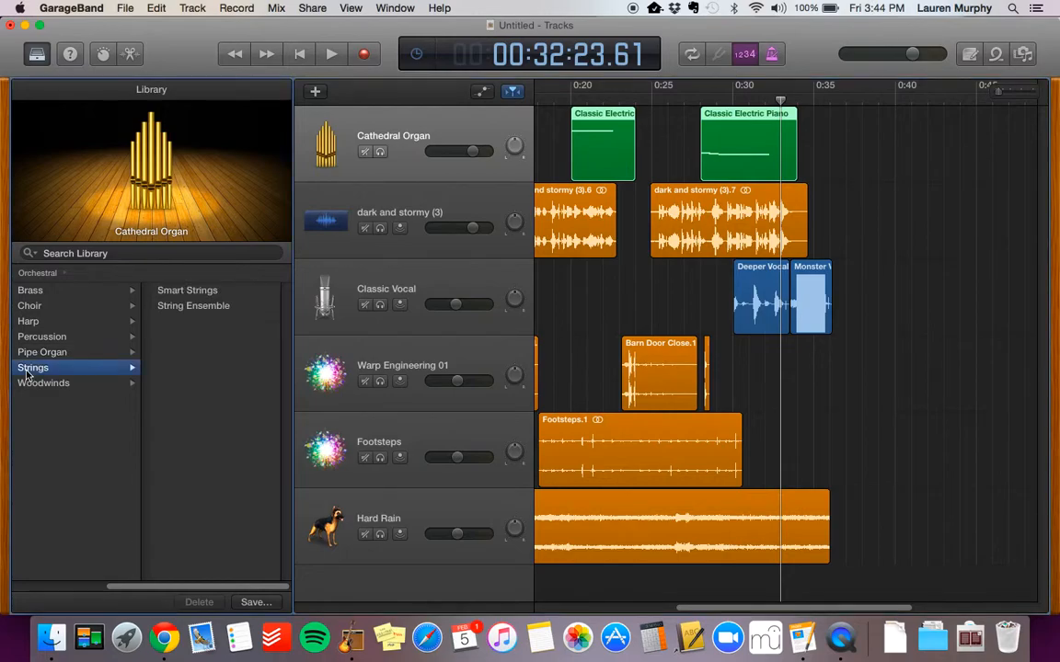
left_click(194, 309)
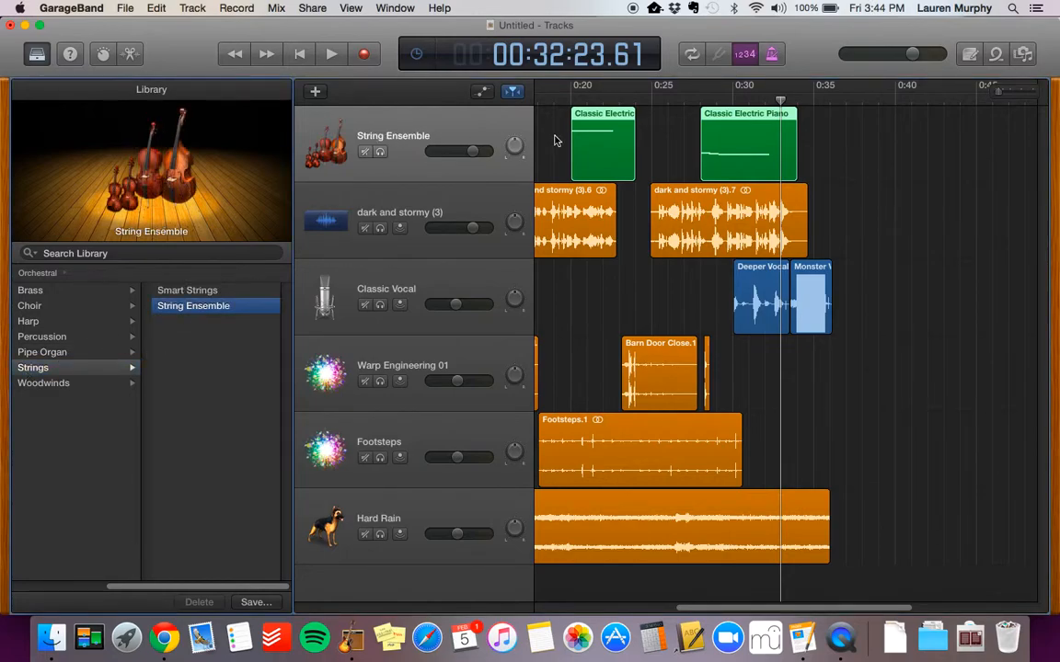
left_click(589, 130)
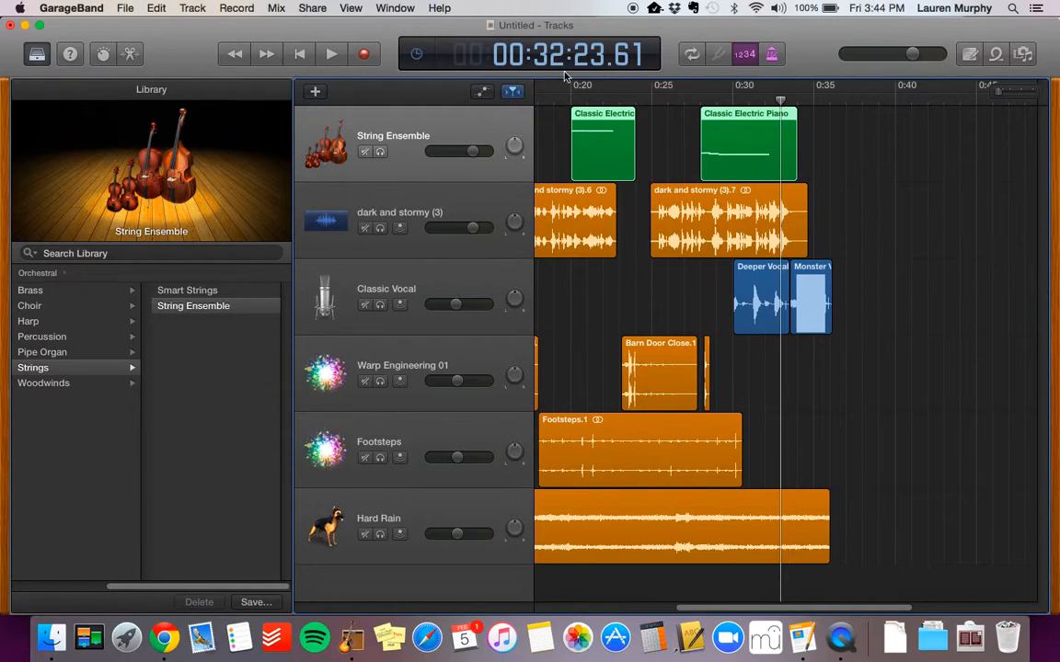
left_click(570, 94)
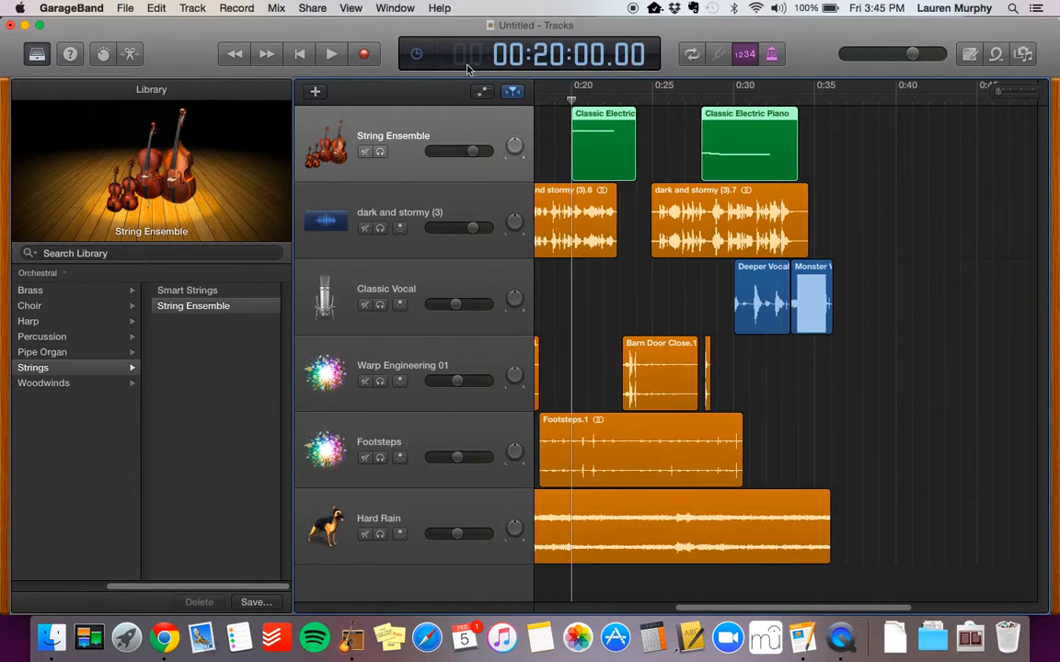
left_click(331, 55)
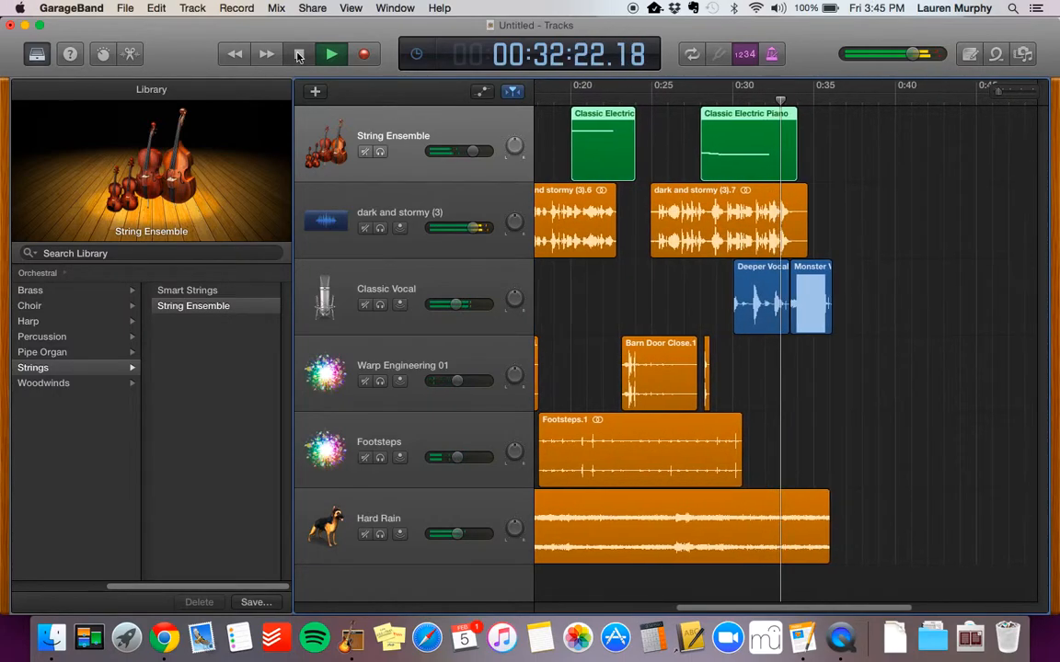
left_click(298, 56)
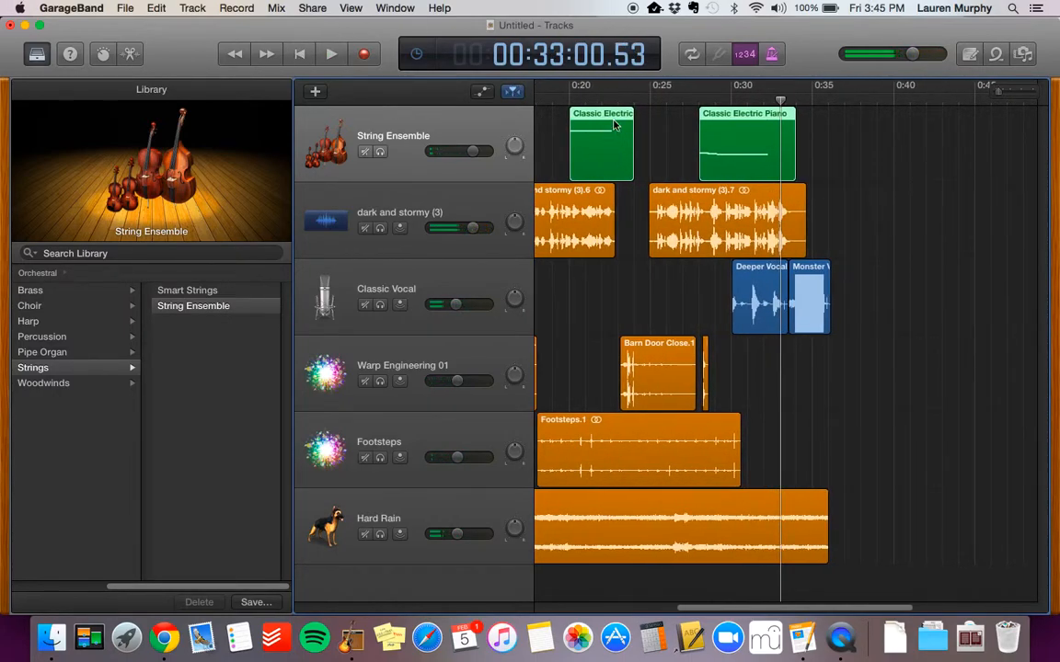
Open the fear music regions in the Piano Roll editor and set the track's instrument back to Cathedral Organ.
double_click(716, 122)
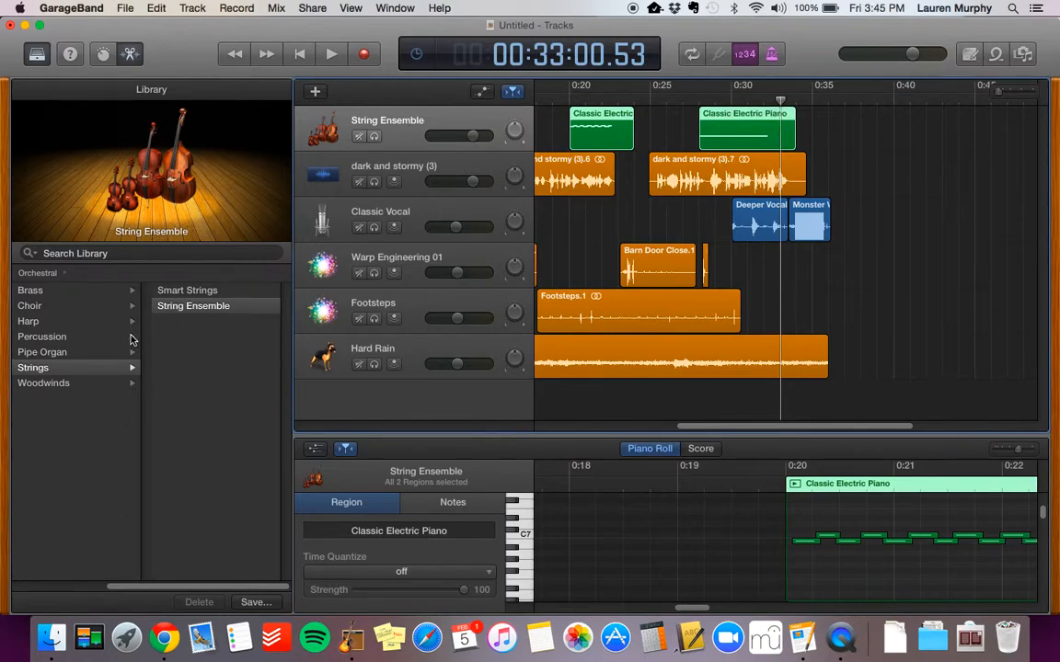
left_click(97, 351)
left_click(186, 291)
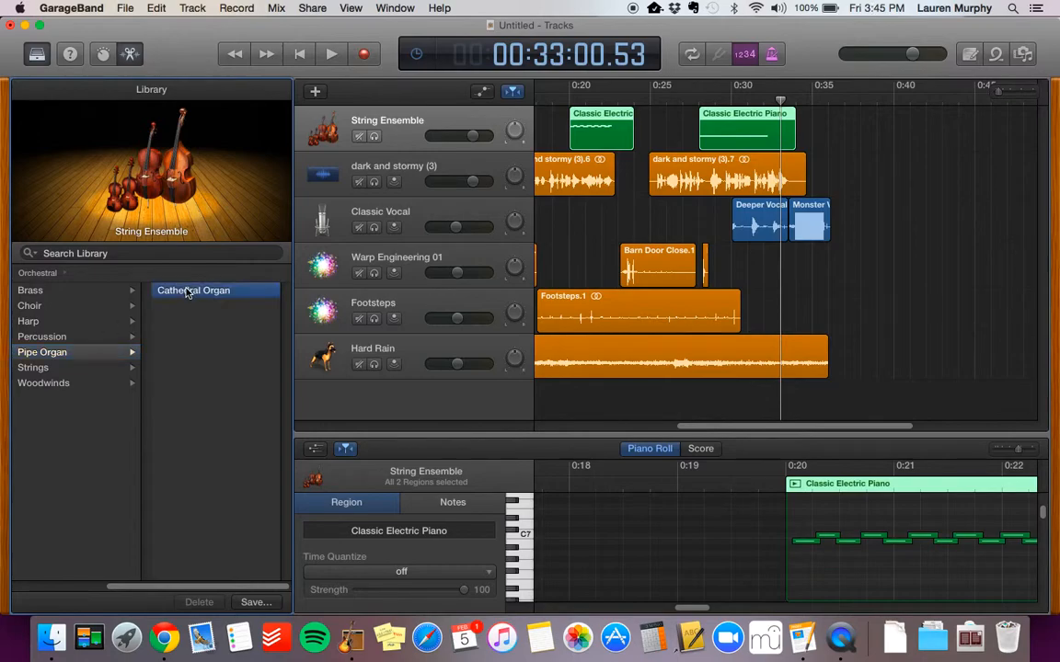
Play short passages from about 0:27 and about 0:20 to compare the low and high notes with the organ sound.
left_click(692, 100)
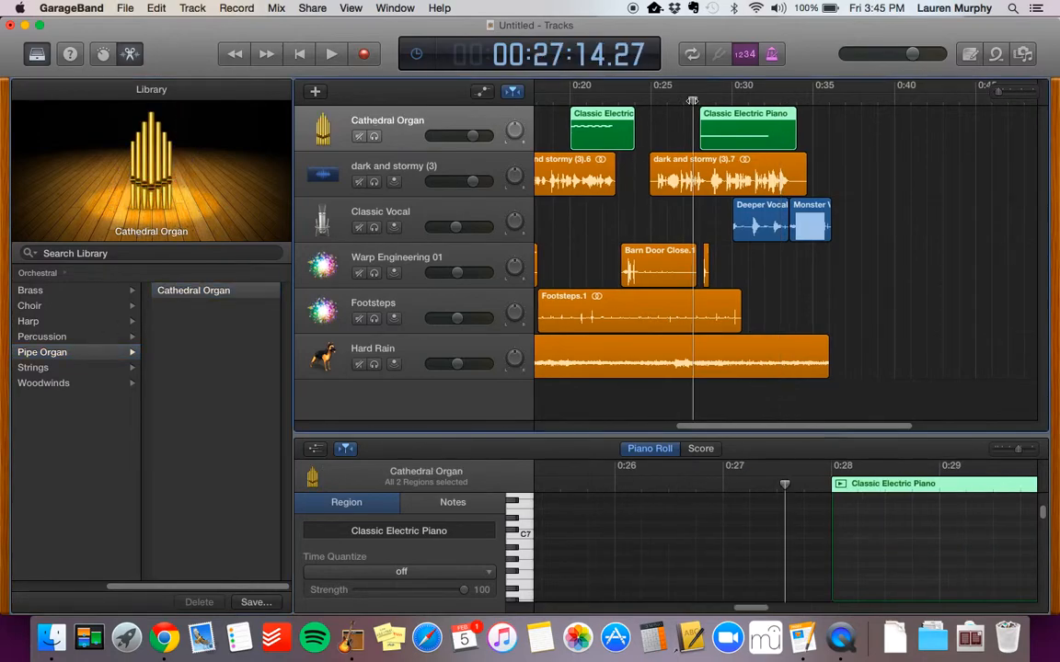
left_click(331, 55)
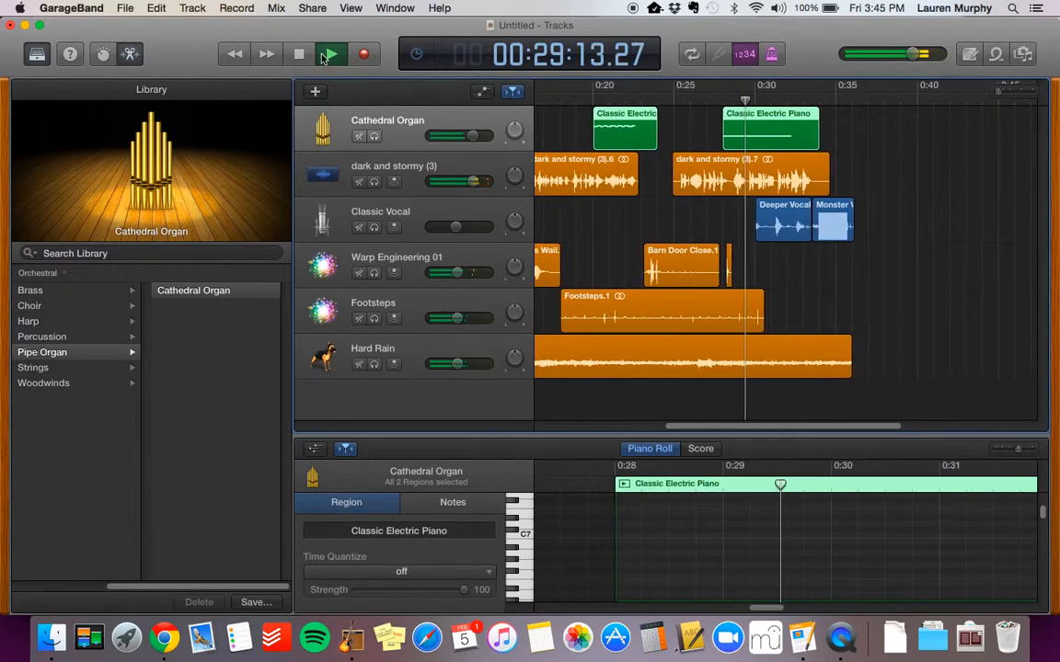
left_click(300, 55)
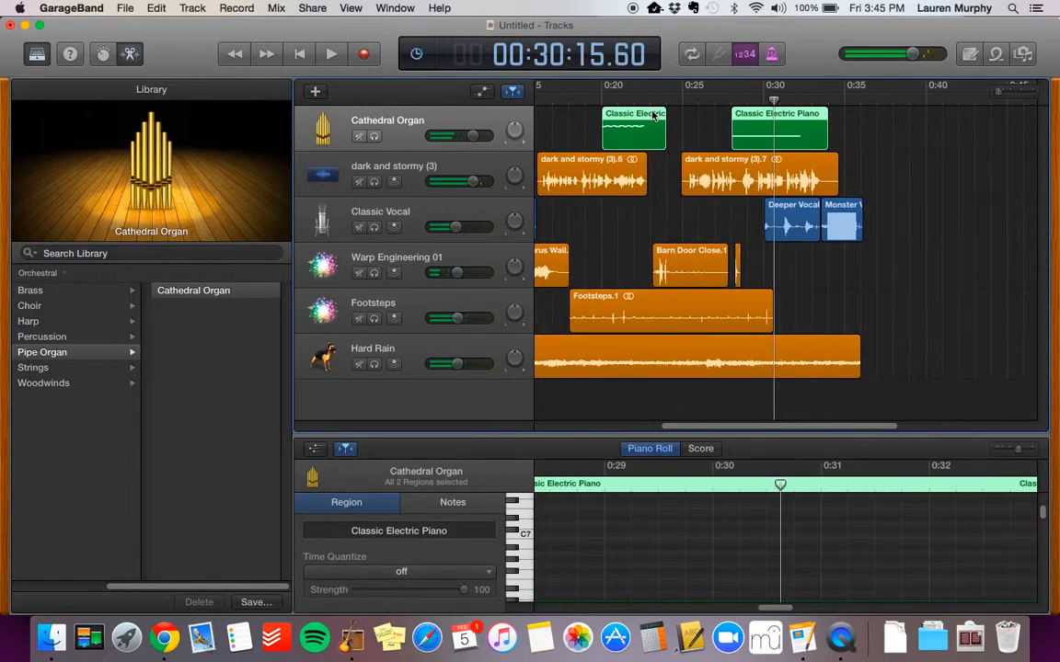
left_click(599, 91)
left_click(328, 57)
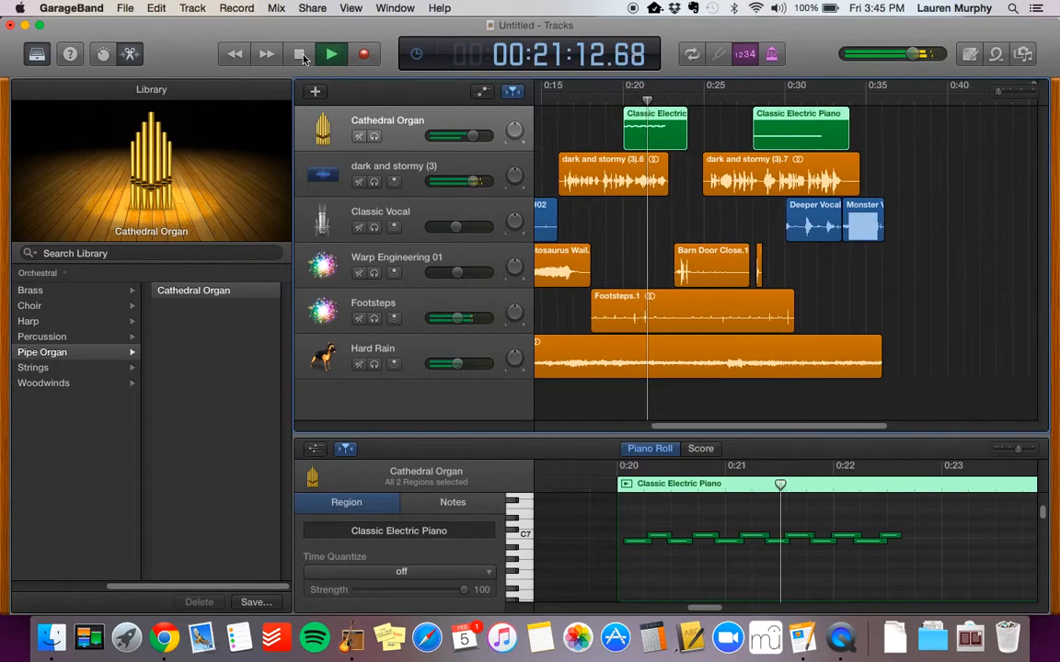
left_click(301, 55)
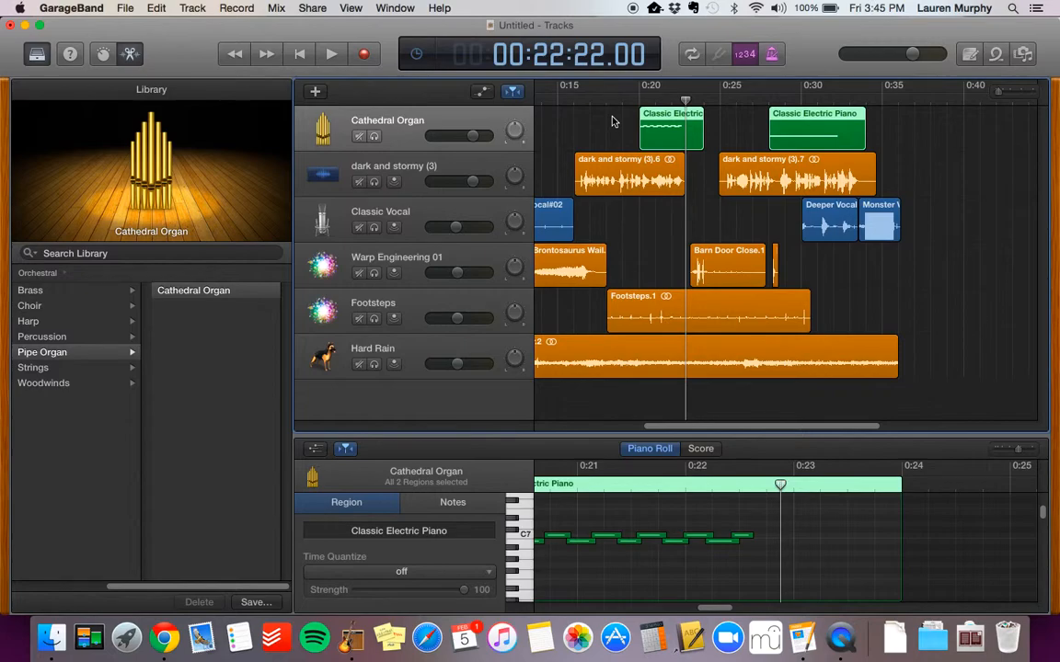
Create a new track with duplicate settings of the Cathedral Organ track and move both fear music regions onto it.
left_click(184, 8)
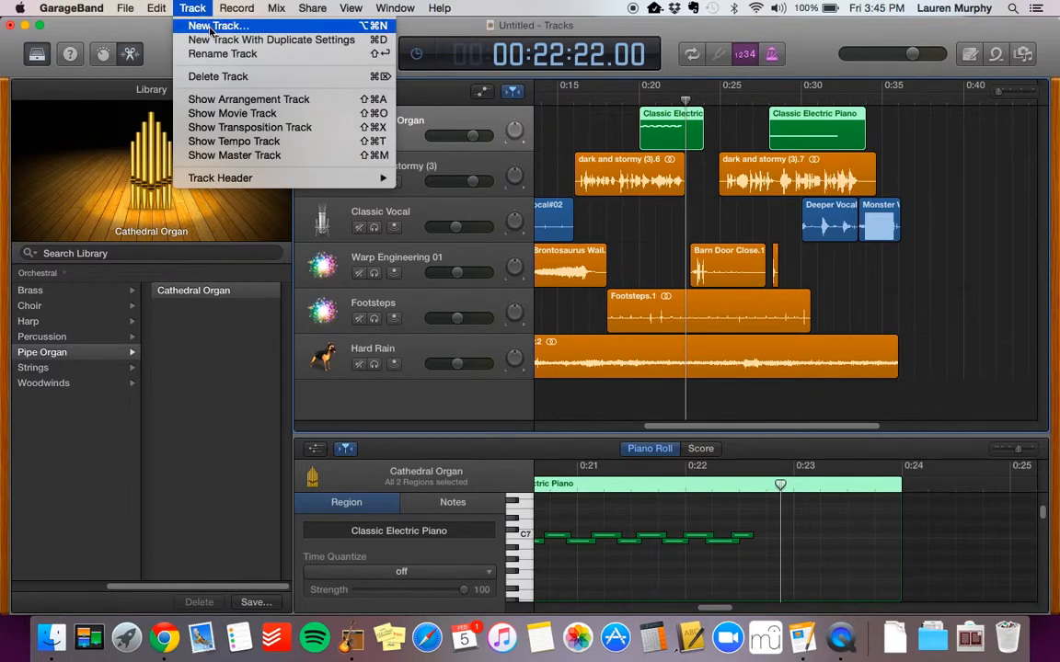
left_click(214, 40)
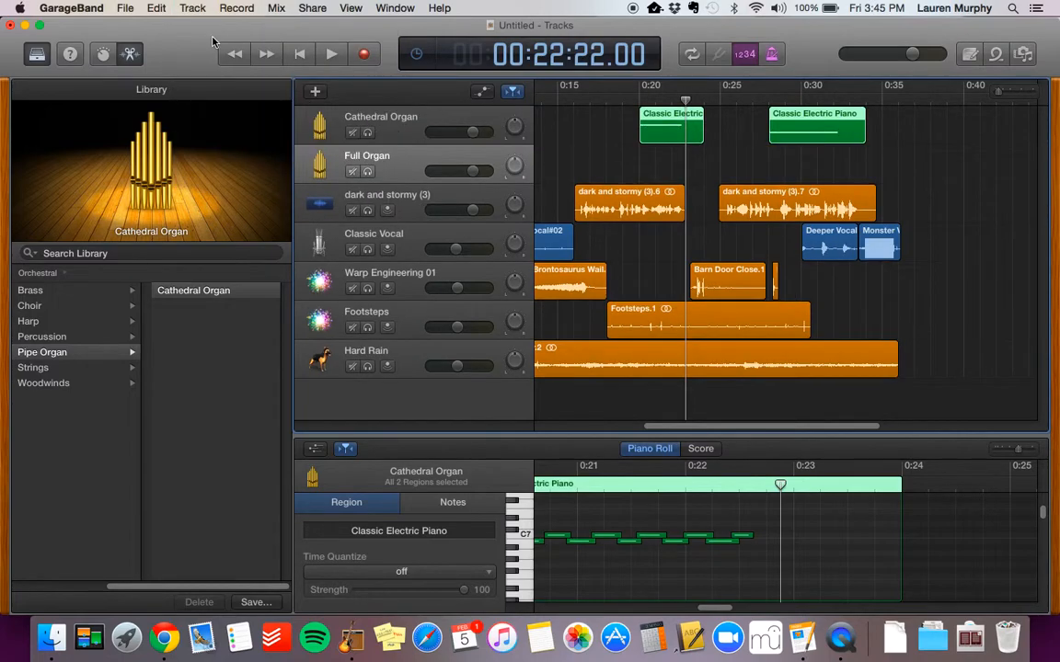
left_click(389, 168)
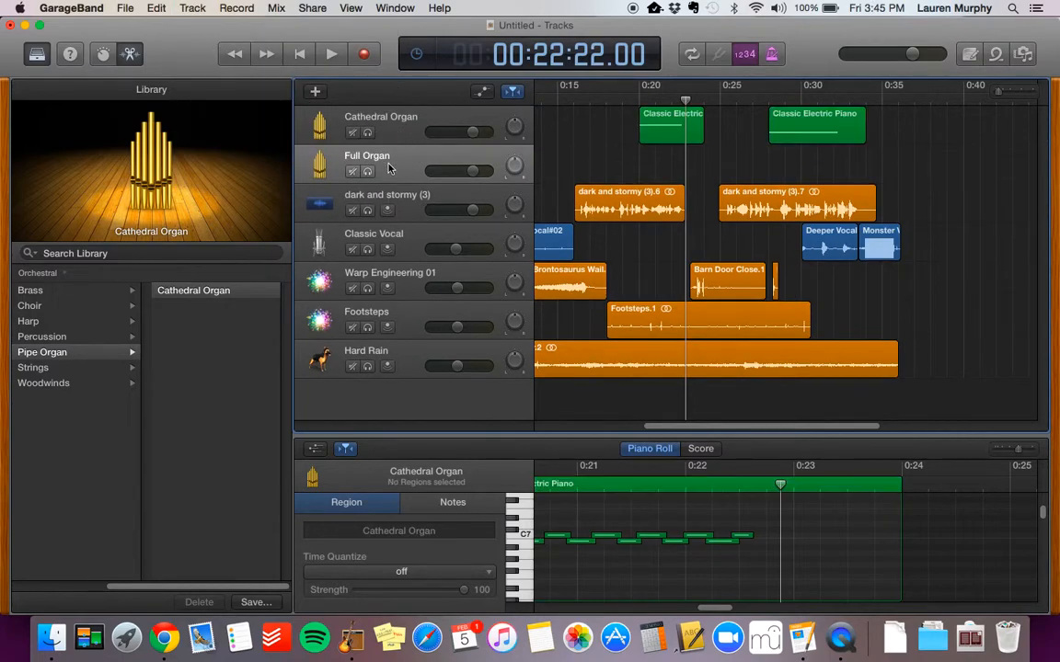
left_click(398, 126)
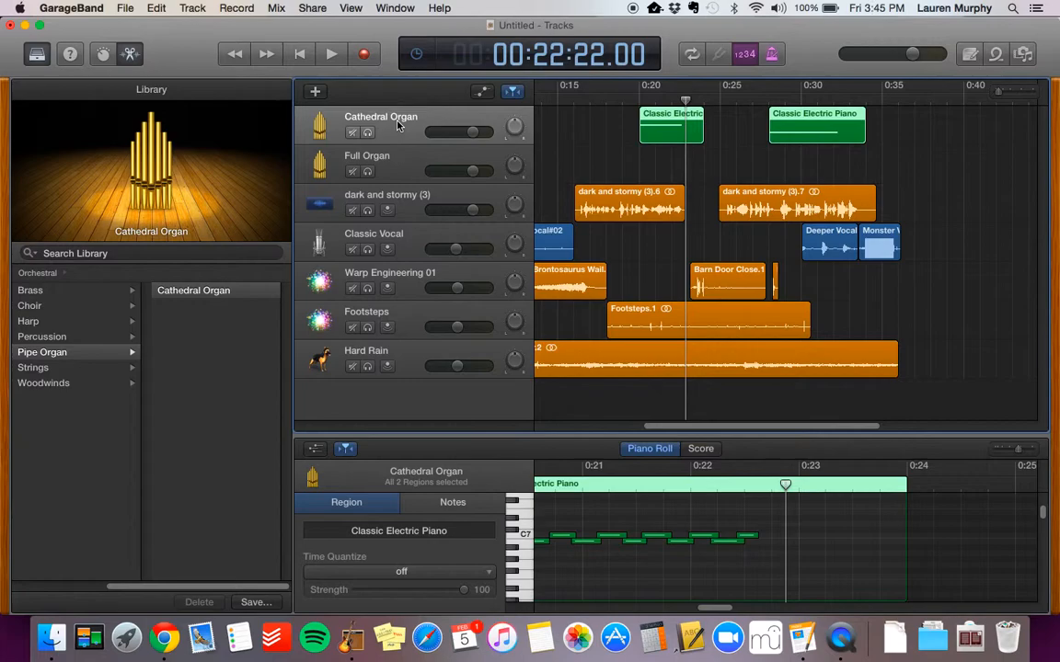
left_click_drag(789, 125, 791, 164)
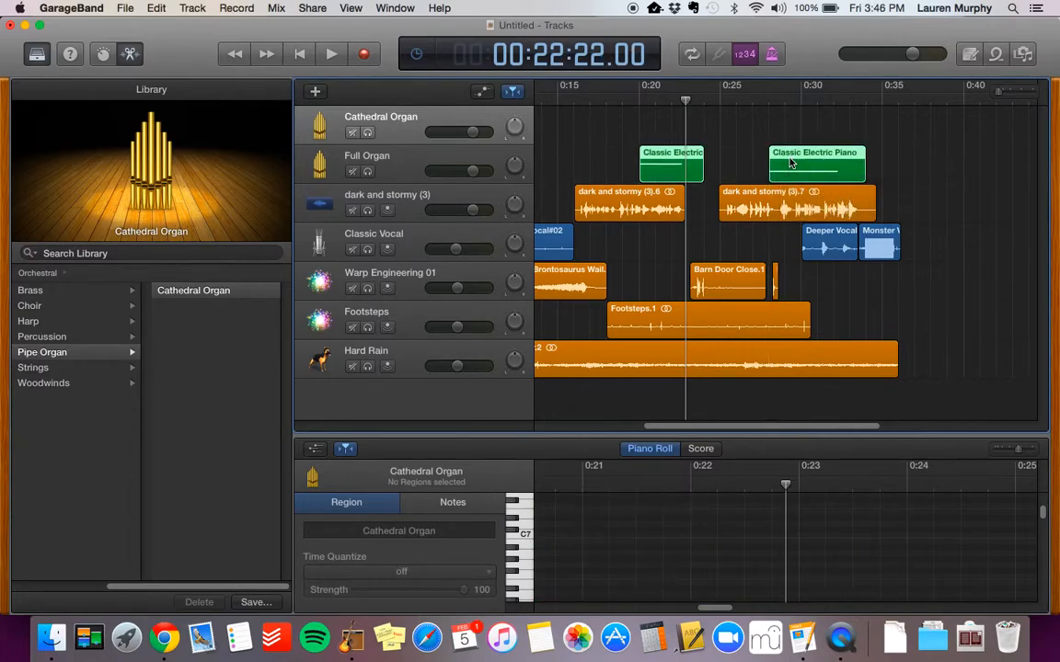
Try pasting copies of both fear music regions onto the Cathedral Organ track at about 0:20, and delete the pasted copies.
left_click(693, 155)
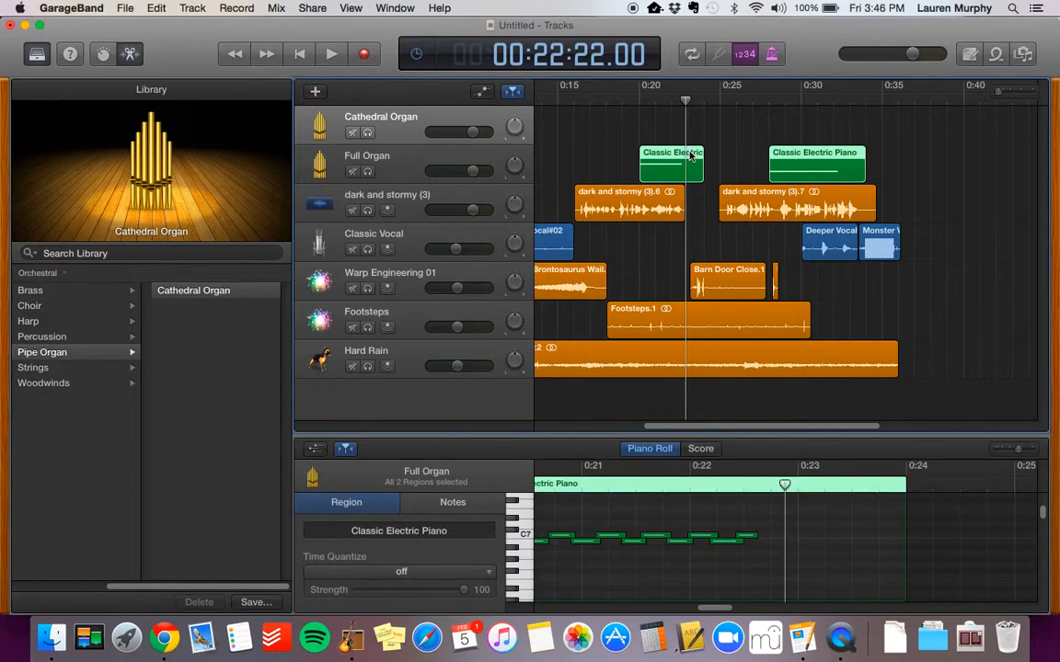
left_click(641, 100)
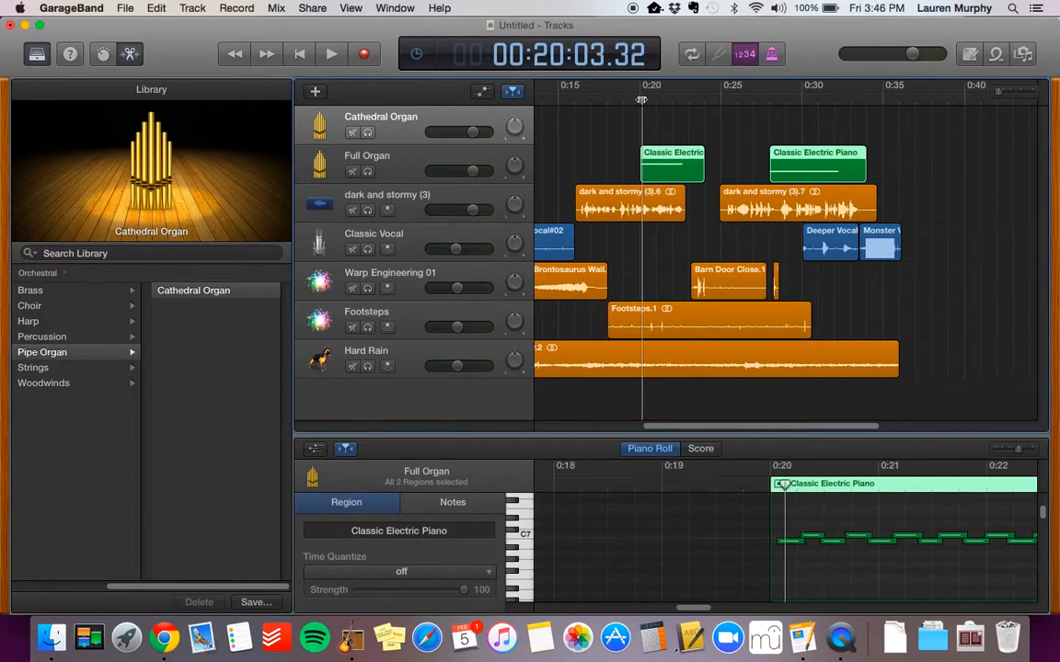
key("super+v")
left_click(810, 118)
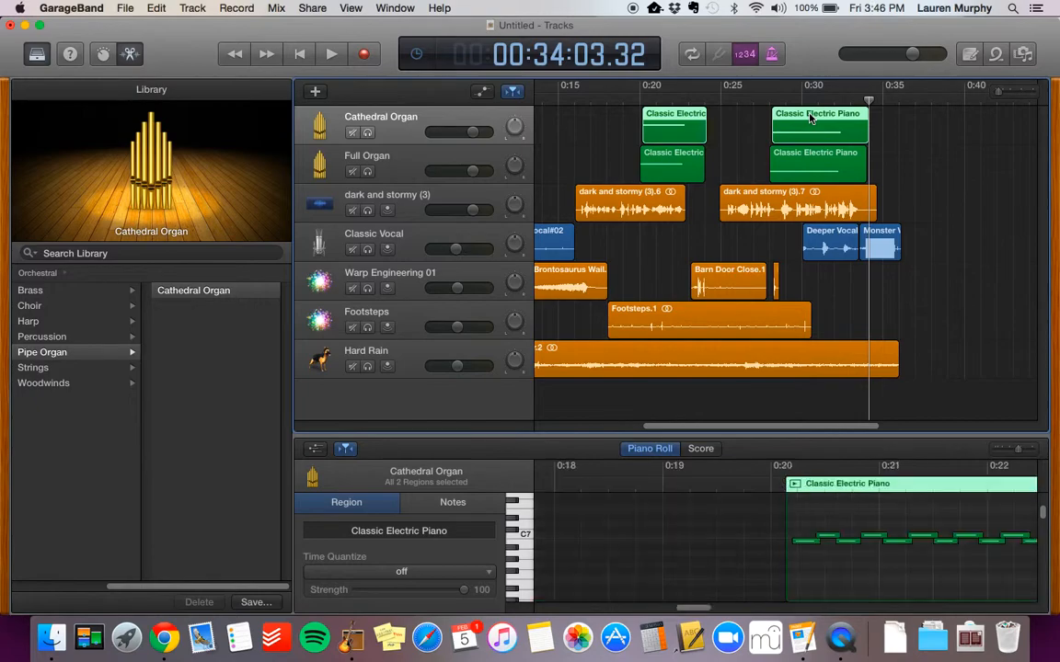
key("Delete")
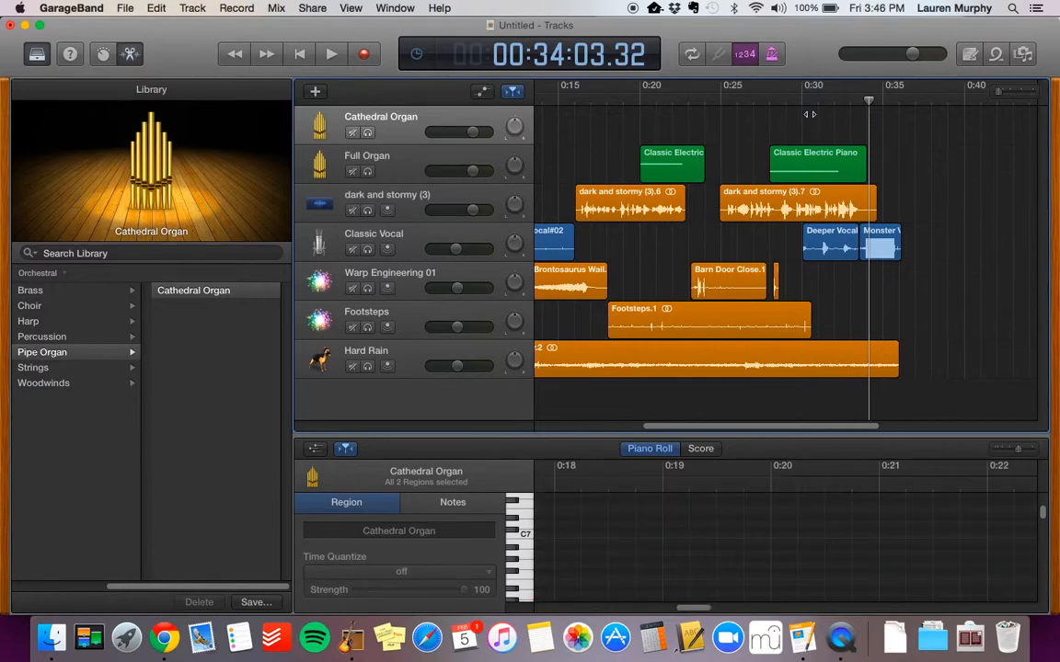
Copy only the high-pitched region to the Cathedral Organ track at about 0:20 and delete its original from the Full Organ track.
left_click(683, 161)
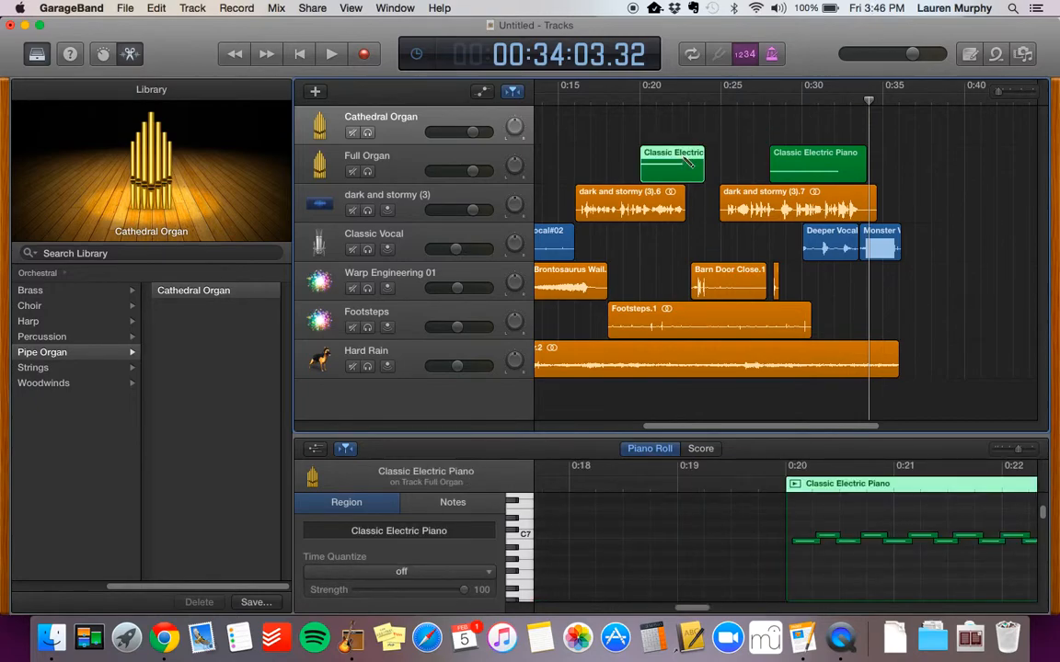
left_click(641, 94)
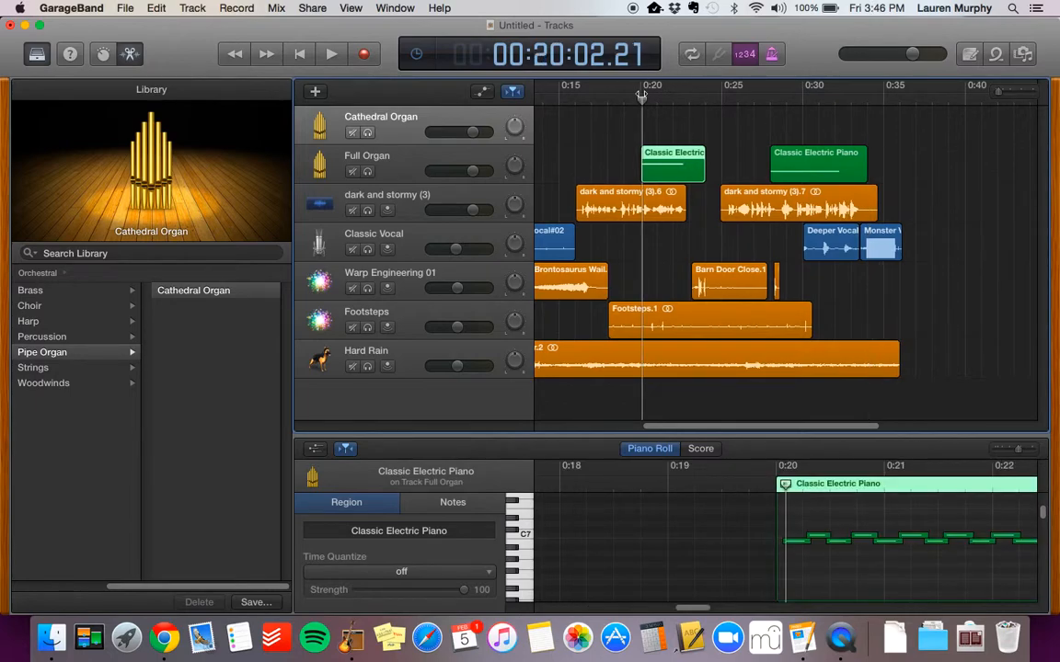
key("super+v")
left_click(671, 156)
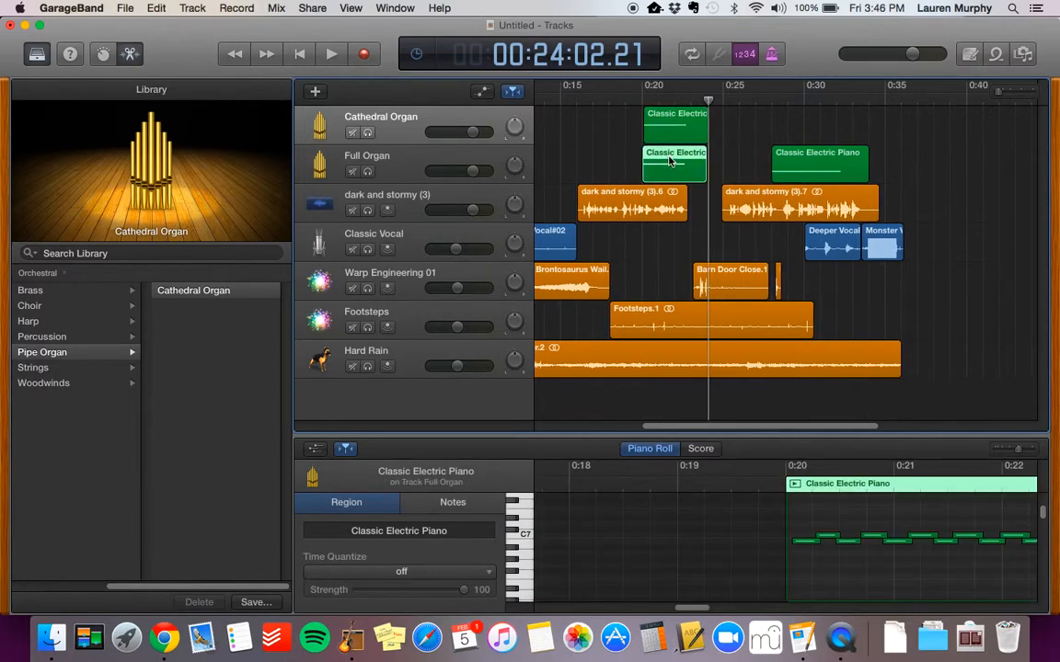
key("Delete")
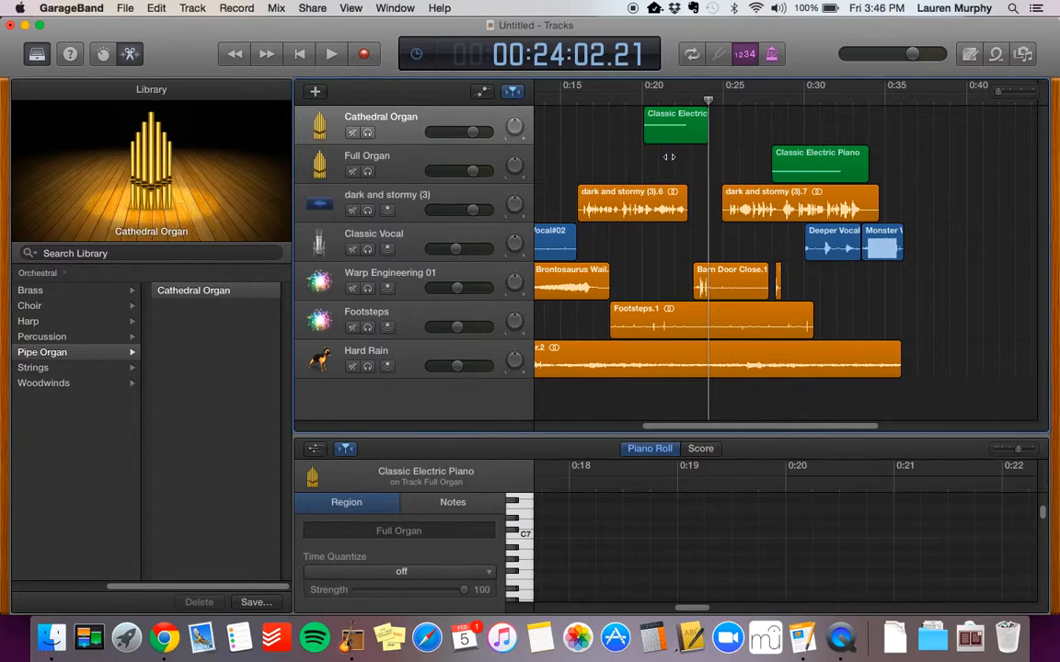
Change the Cathedral Organ track's instrument to the orchestral strings sound String Ensemble.
left_click(400, 127)
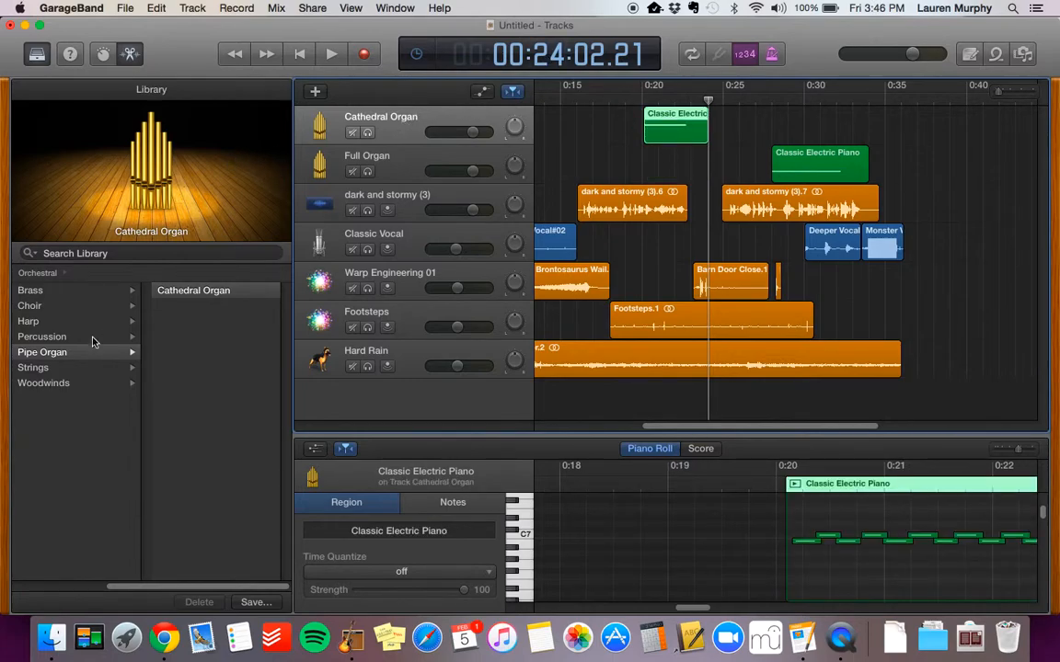
left_click(40, 369)
left_click(192, 306)
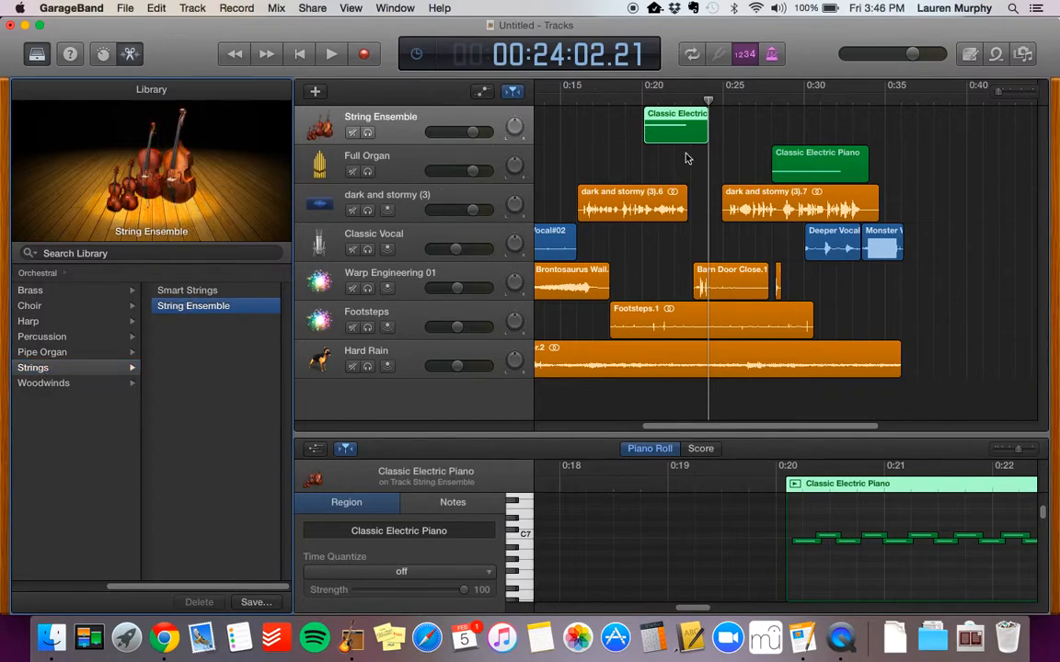
Play the project from about 0:15 to its end to hear the high notes on strings and the low notes on organ.
left_click(562, 95)
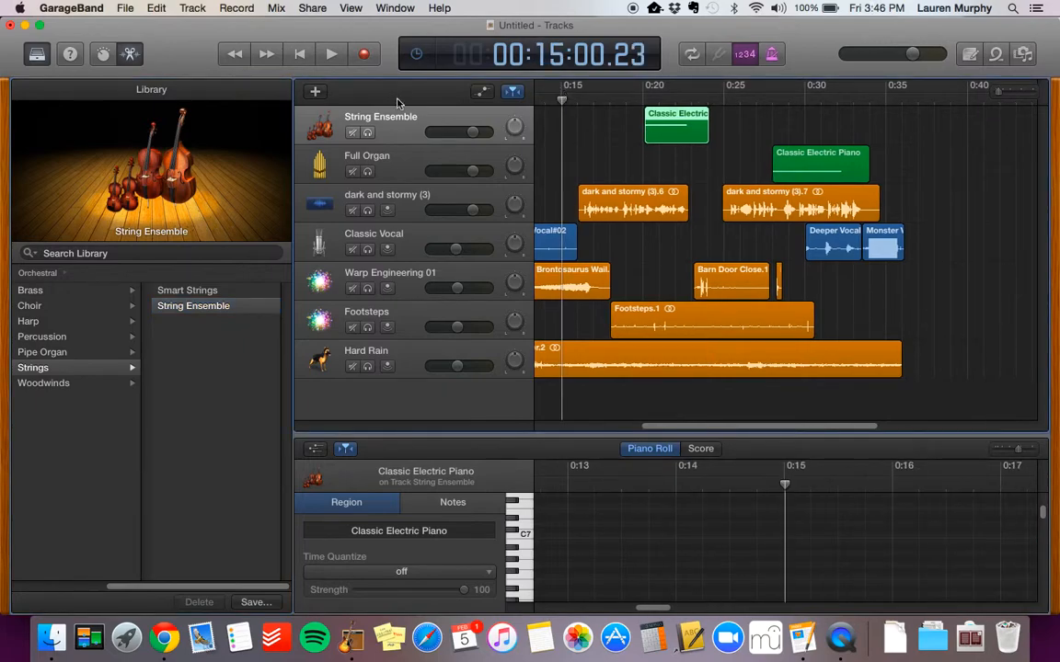
left_click(332, 56)
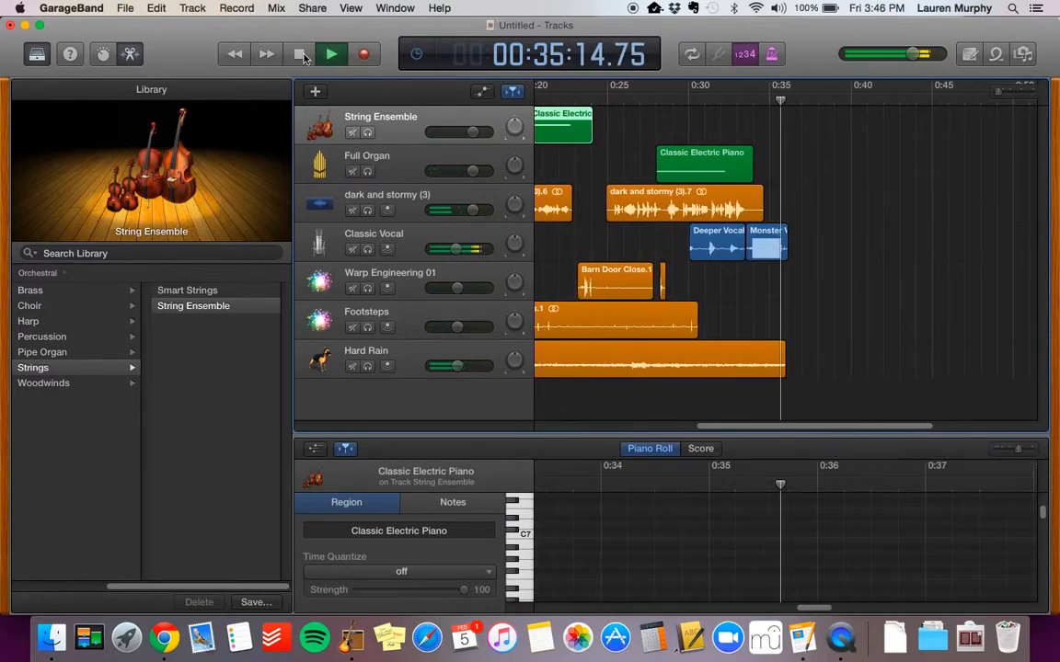
left_click(301, 54)
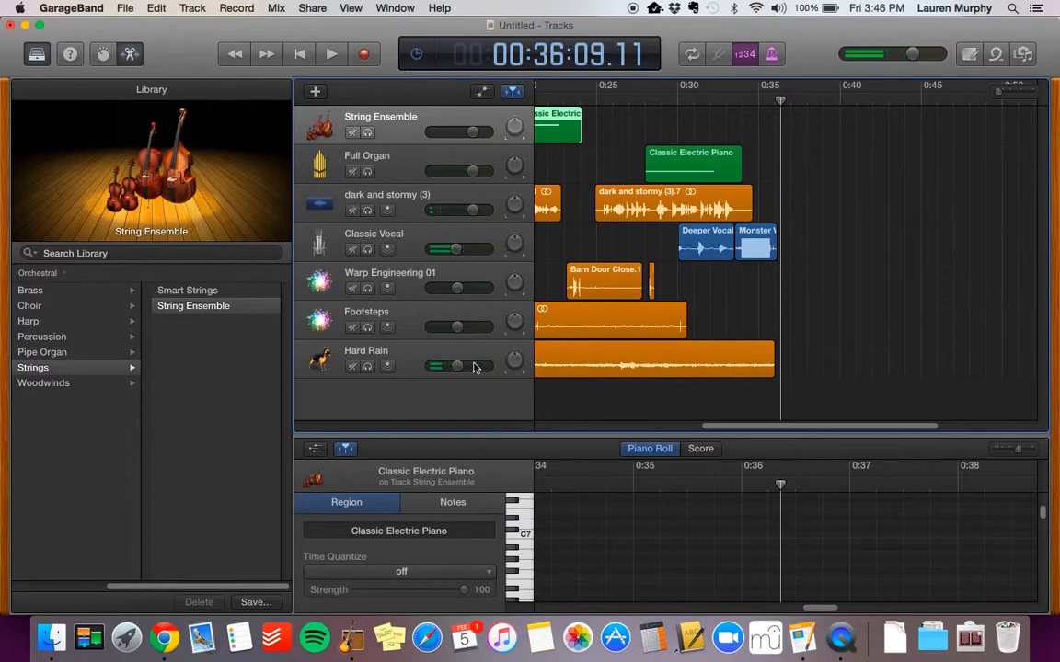
Show the notes of the String Ensemble track's high-pitched region at 0:20 in the Piano Roll.
scroll(659, 381, "left", 5)
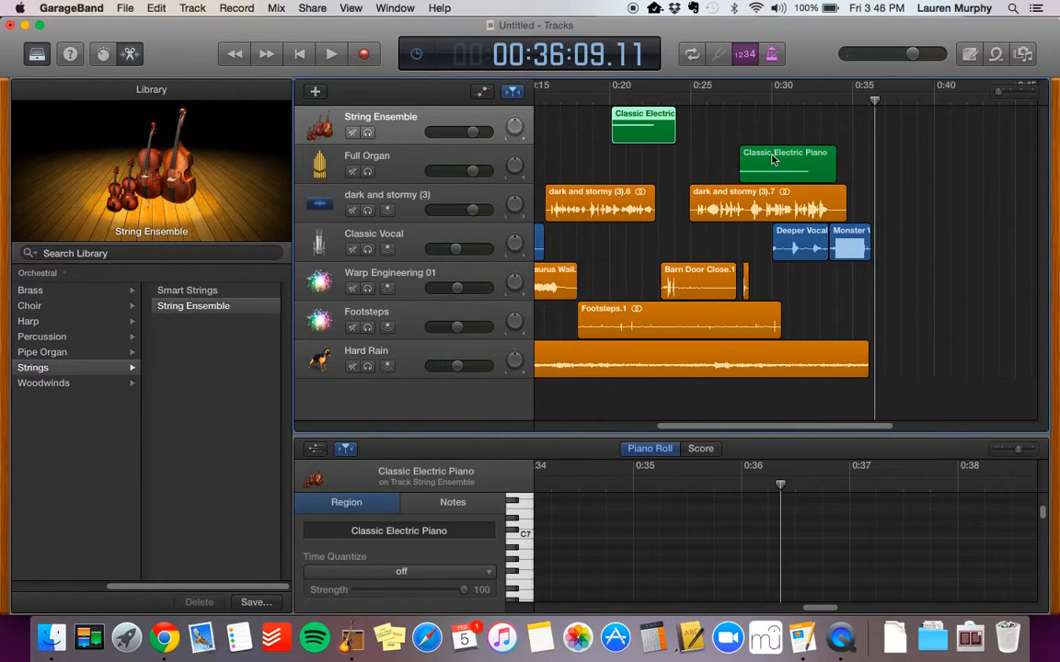
left_click(670, 131)
left_click_drag(683, 609, 692, 611)
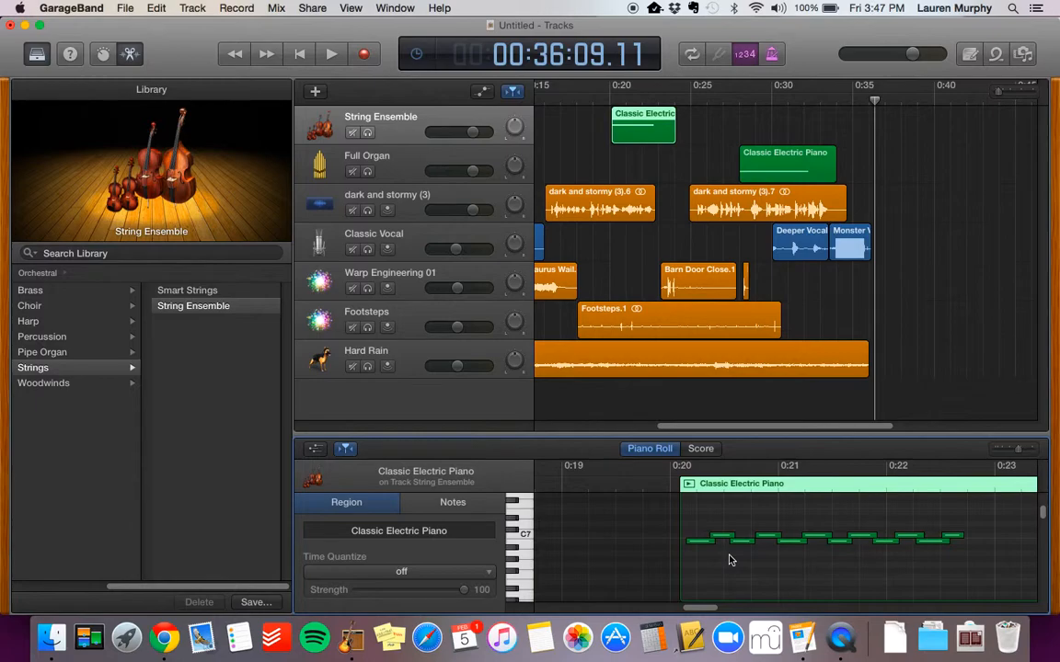
Set the String Ensemble region's Time Quantize to 1/64 Note and play the region from about 0:20.
left_click(451, 571)
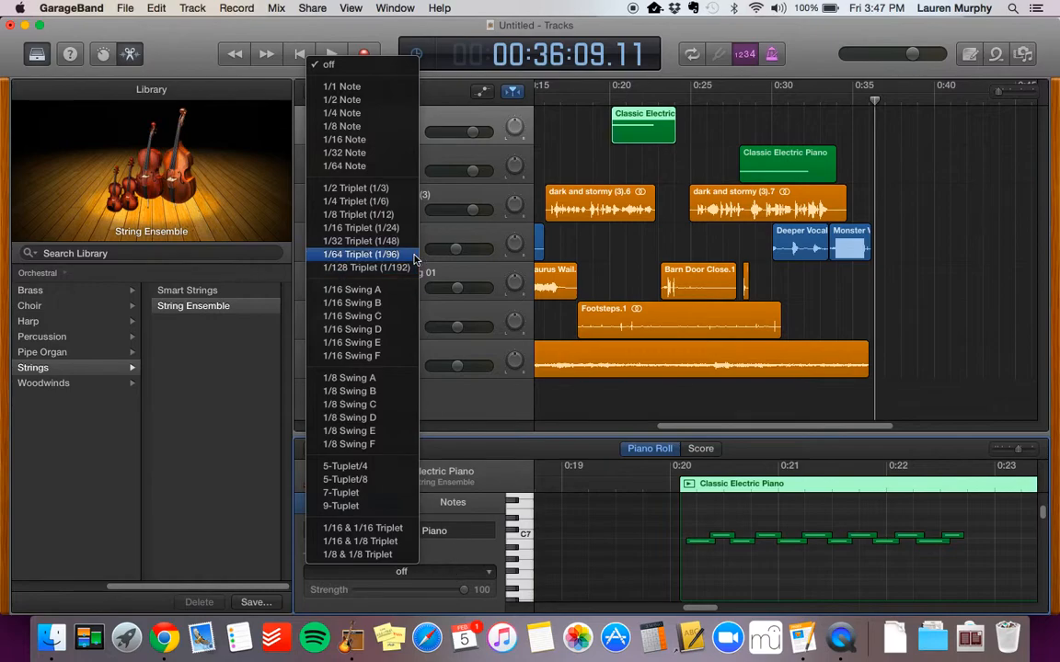
left_click(372, 173)
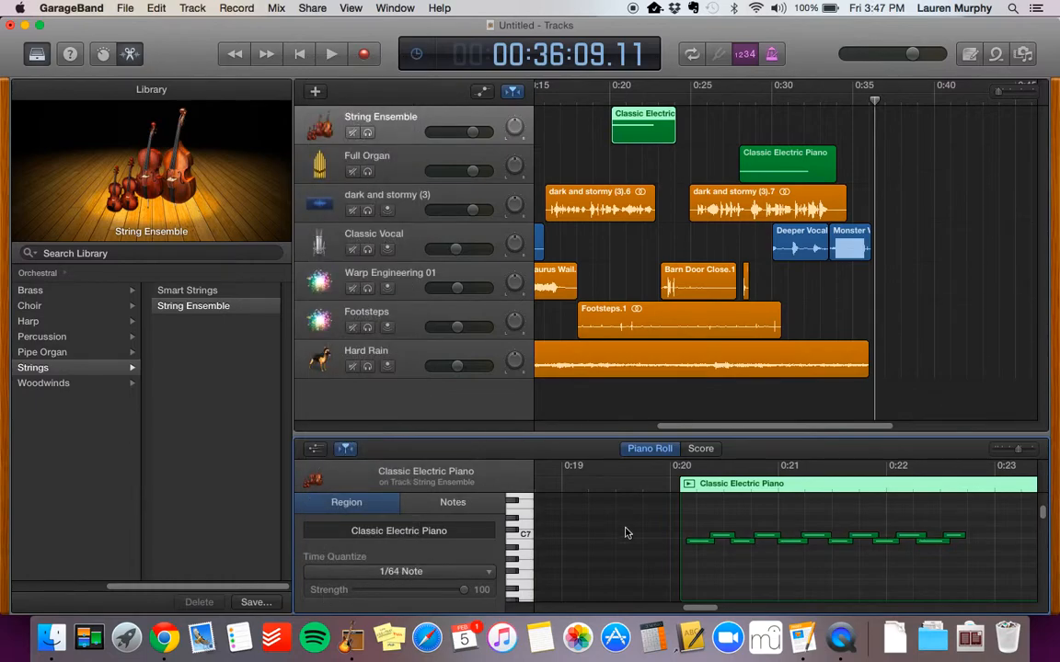
left_click(613, 98)
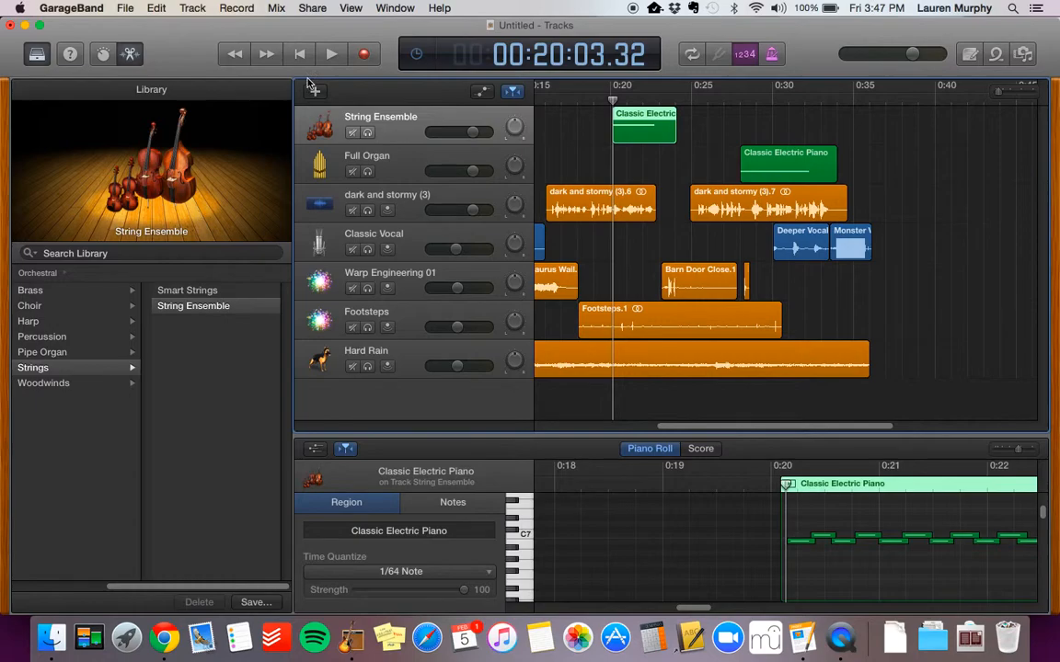
left_click(333, 57)
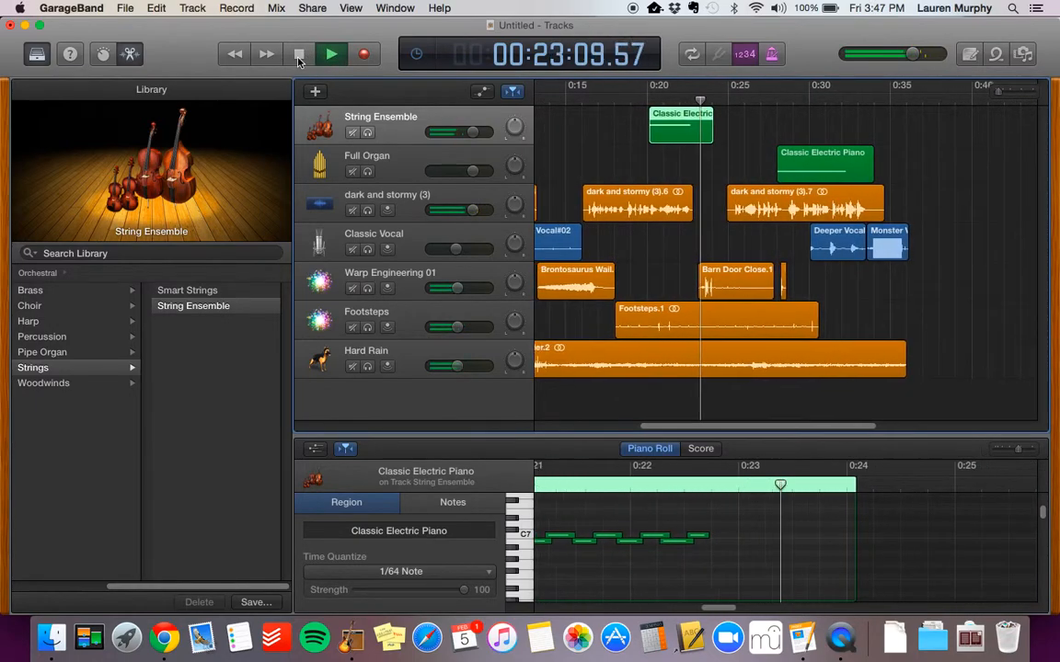
left_click(299, 56)
View the low-pitched Full Organ region at 0:28 as a score, and nudge its first note, G2, slightly earlier in the Piano Roll.
left_click(821, 159)
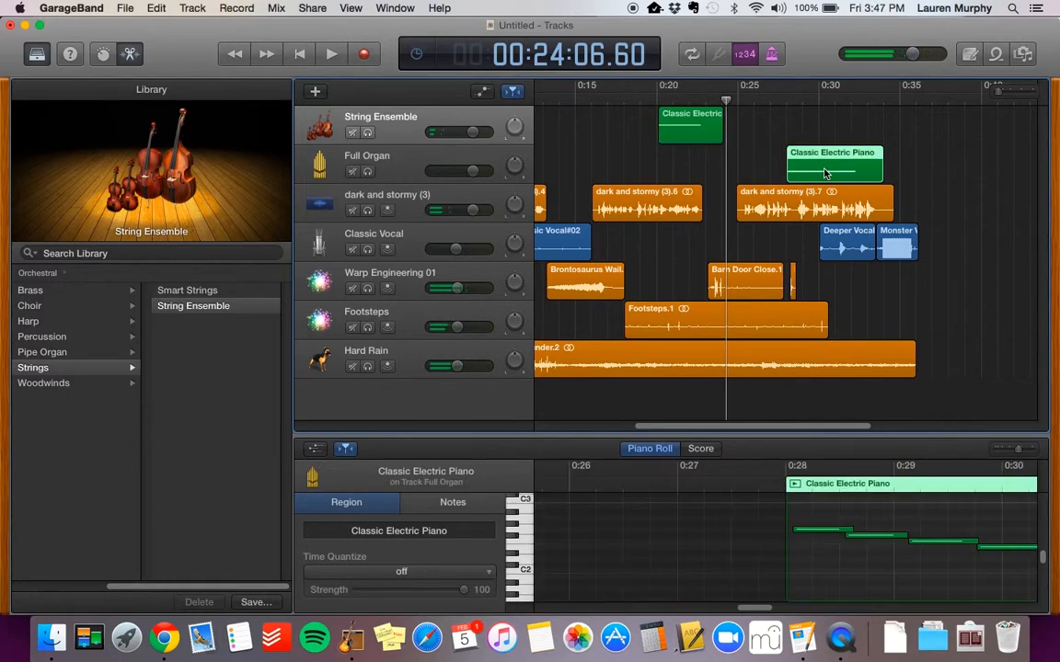
scroll(762, 567, "right", 3)
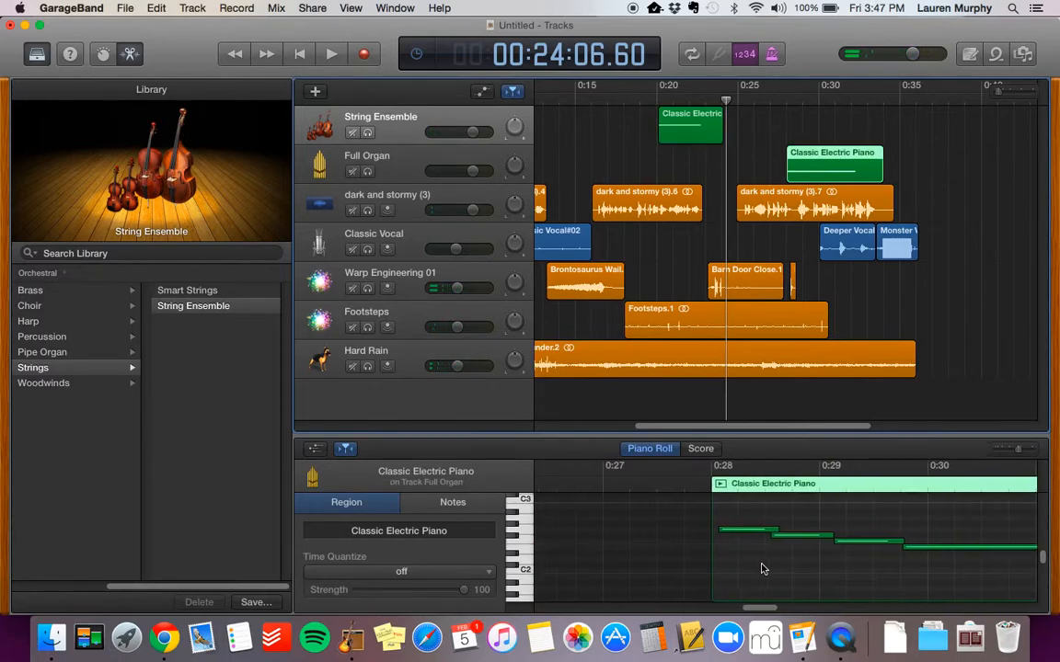
left_click(702, 449)
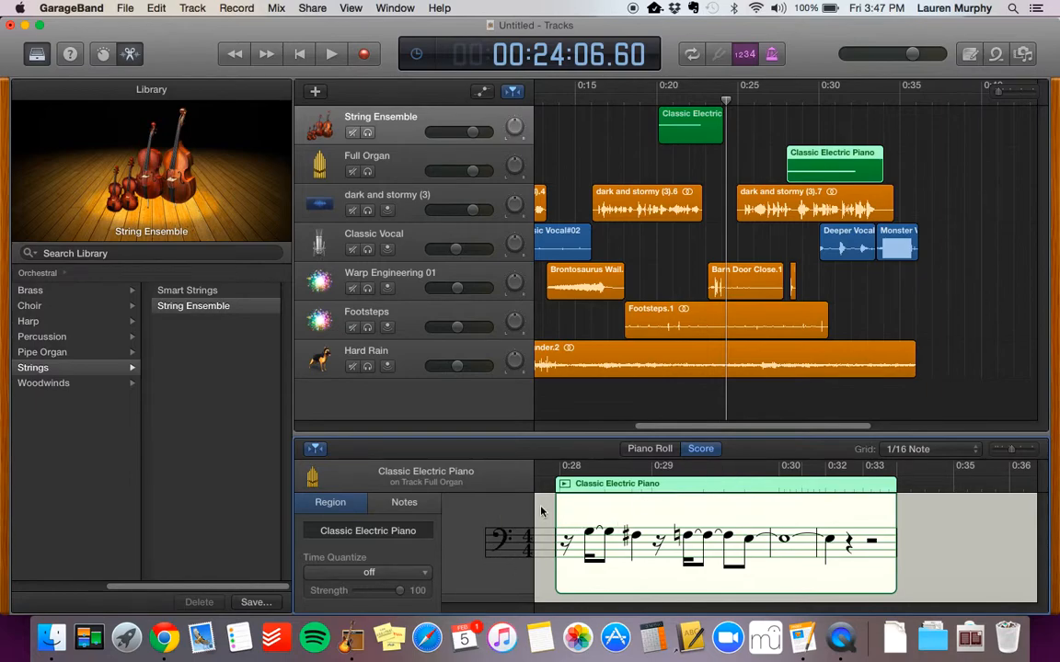
left_click(649, 449)
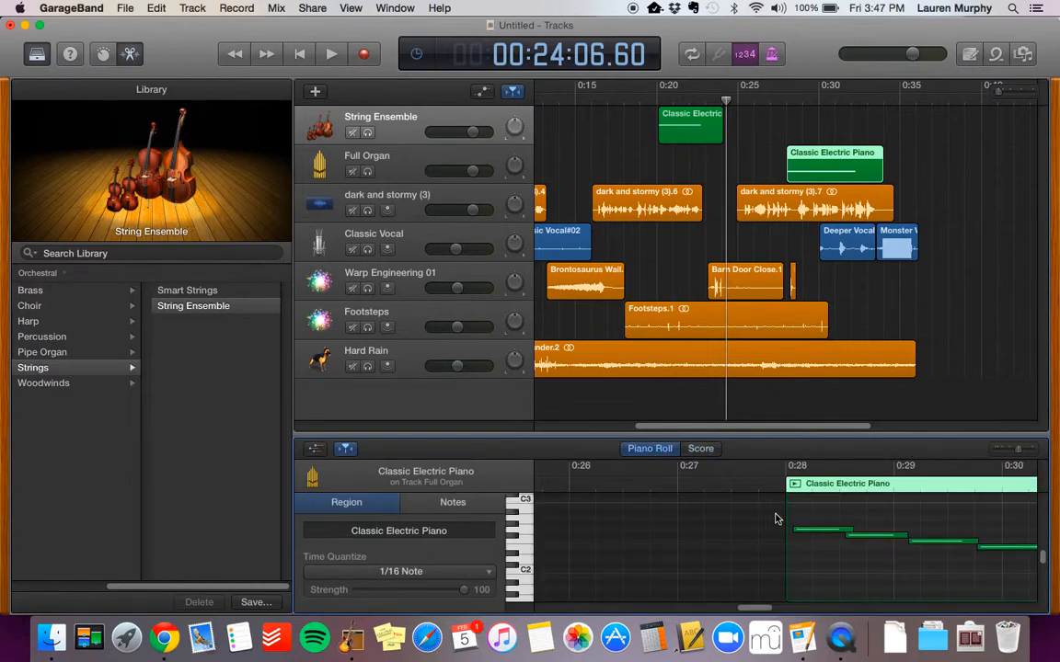
left_click(810, 536)
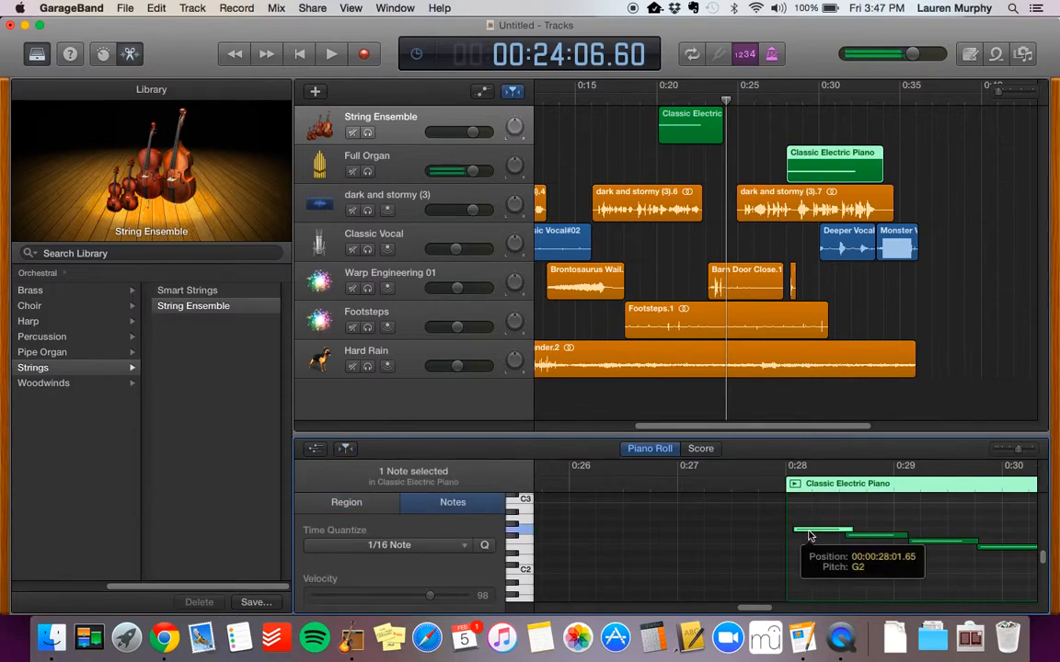
left_click_drag(810, 536, 808, 534)
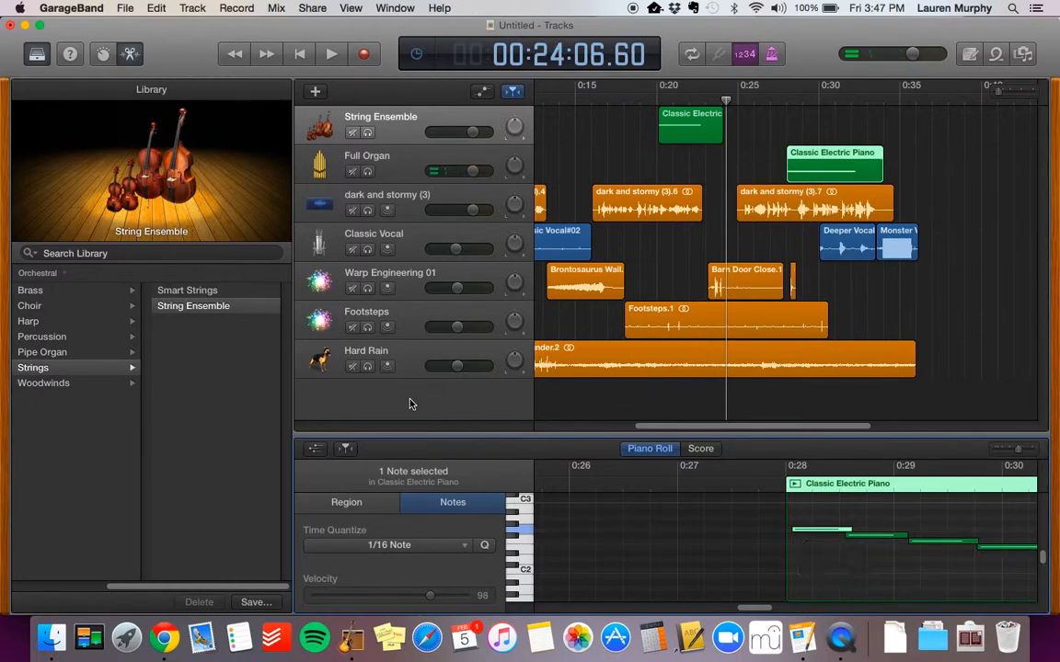
Hide the Library and the note editor to give the tracks area the whole window.
left_click(37, 54)
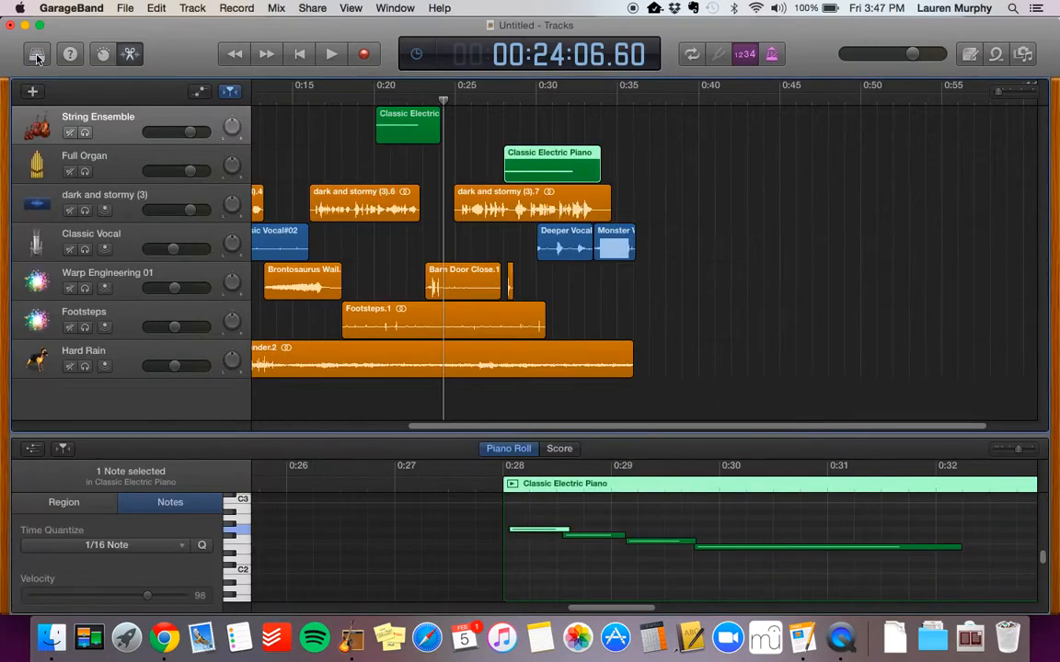
left_click(129, 55)
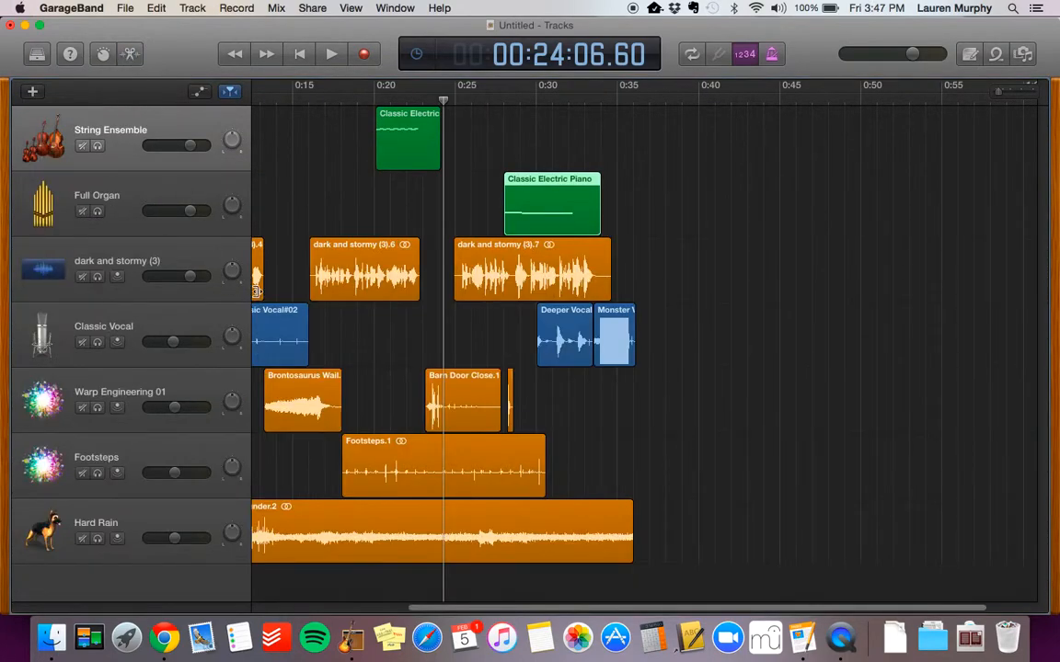
scroll(526, 300, "left", 12)
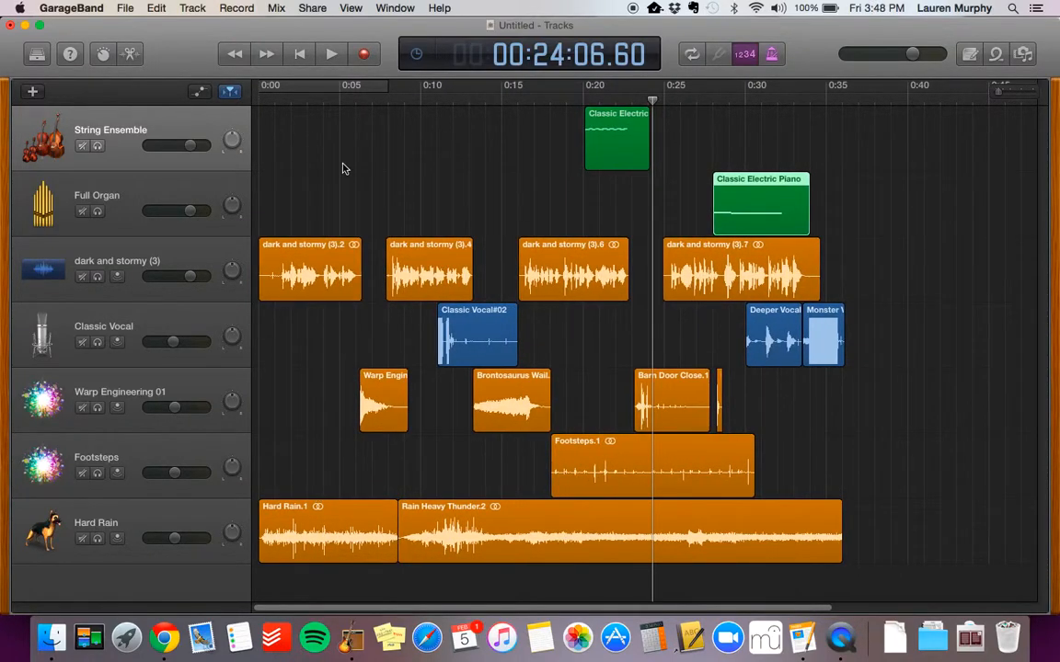
Play the whole project from the beginning, and return the playhead to the start.
left_click(294, 54)
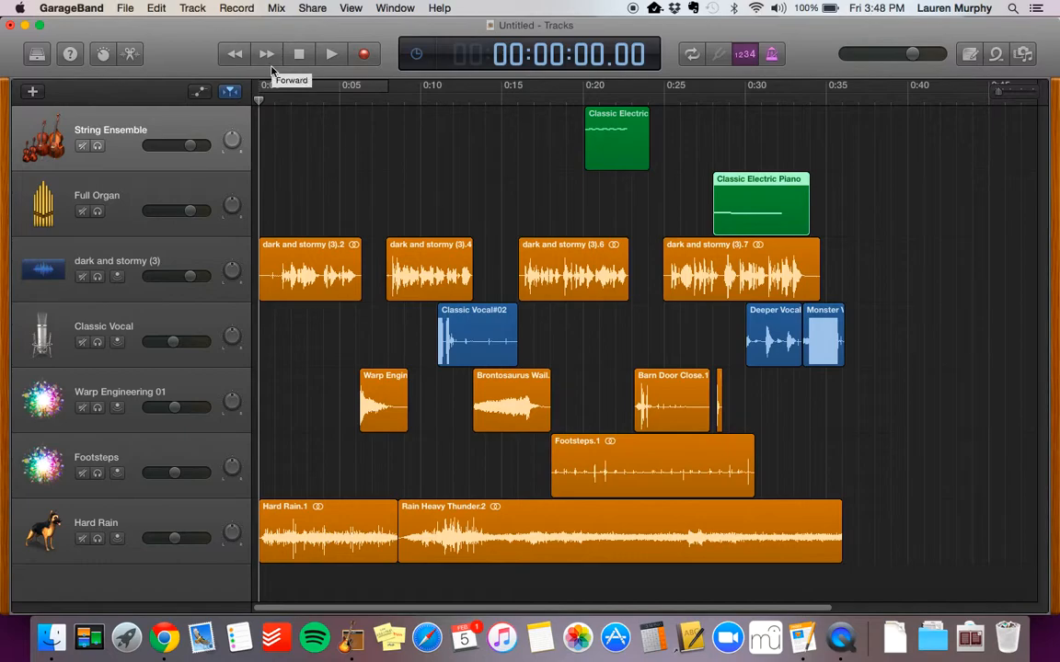
left_click(331, 54)
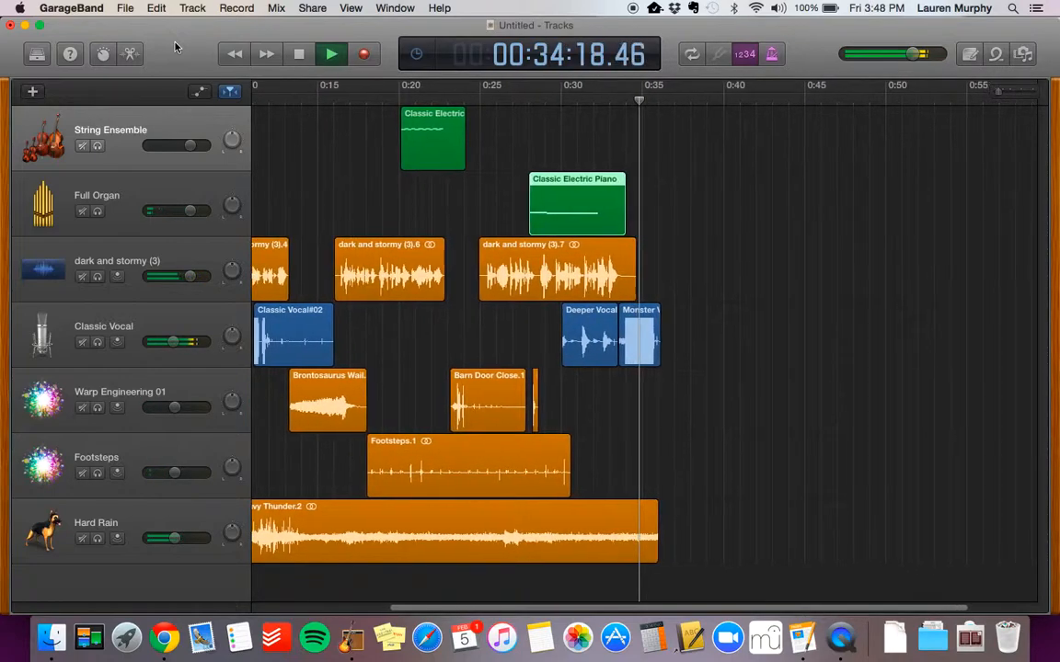
double_click(299, 56)
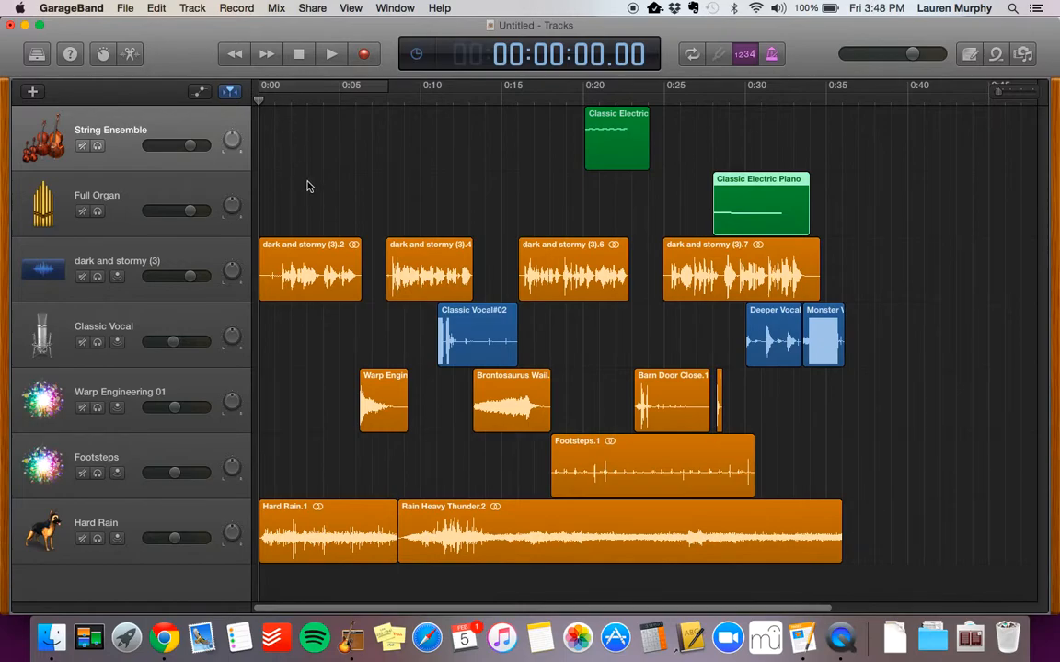
Show the volume automation lanes on all tracks.
key("XF86AudioRaiseVolume")
left_click(199, 94)
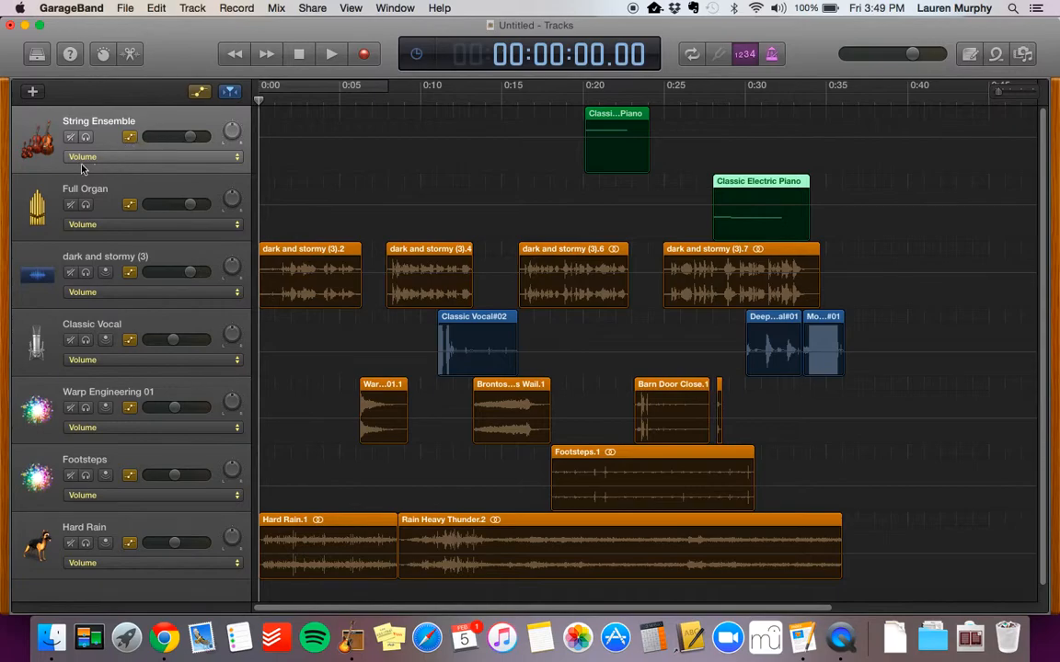
scroll(163, 457, "down", 1)
scroll(164, 457, "up", 1)
scroll(339, 242, "down", 2)
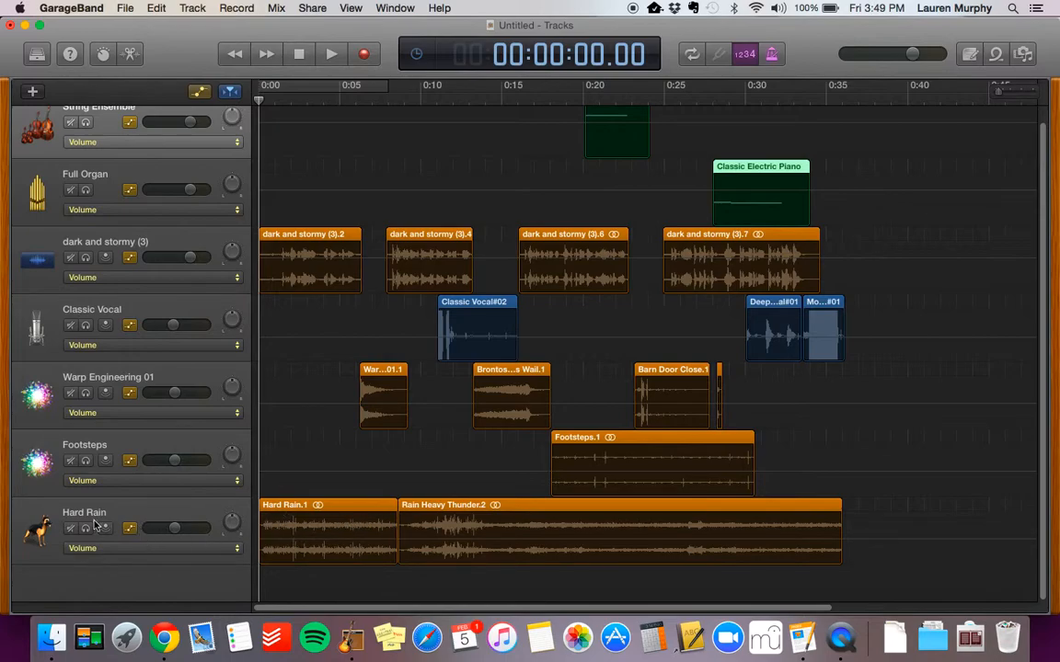
Fade the Hard Rain track's volume down slightly from about 0:04 to the start of Rain Heavy Thunder, and play the project through.
left_click(262, 545)
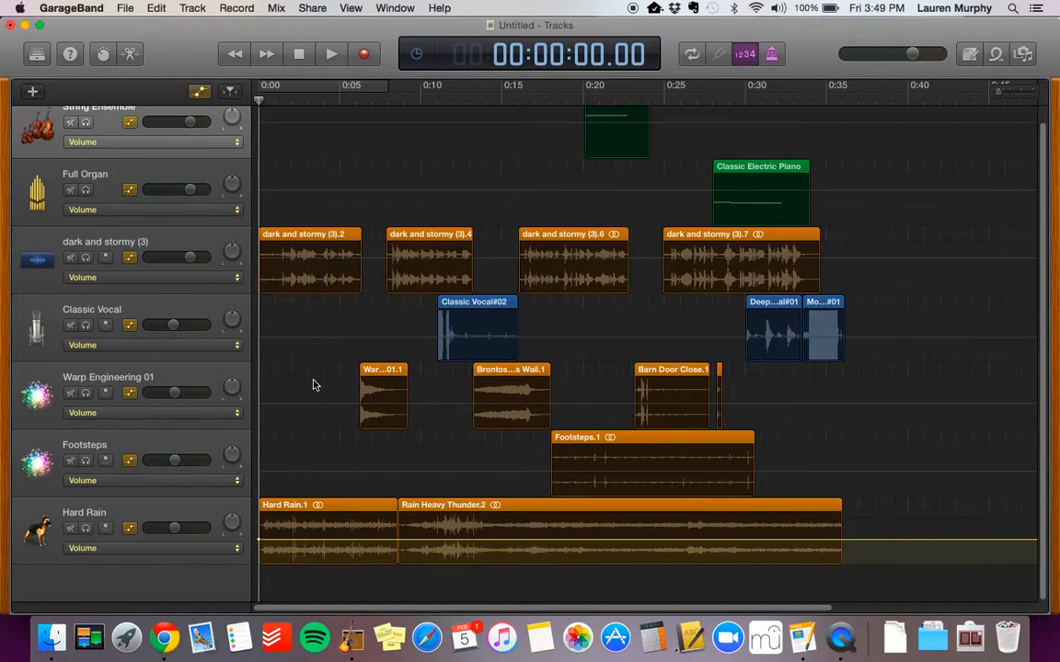
left_click(321, 541)
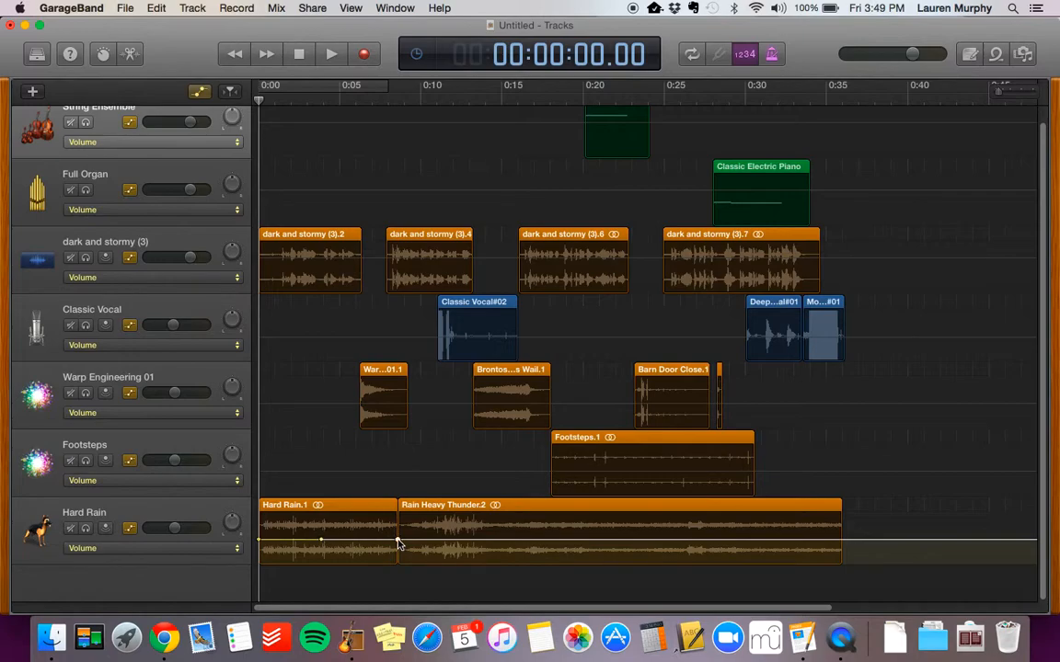
mouse_move(397, 539)
left_mouse_down()
mouse_move(398, 561)
mouse_move(398, 547)
left_mouse_up()
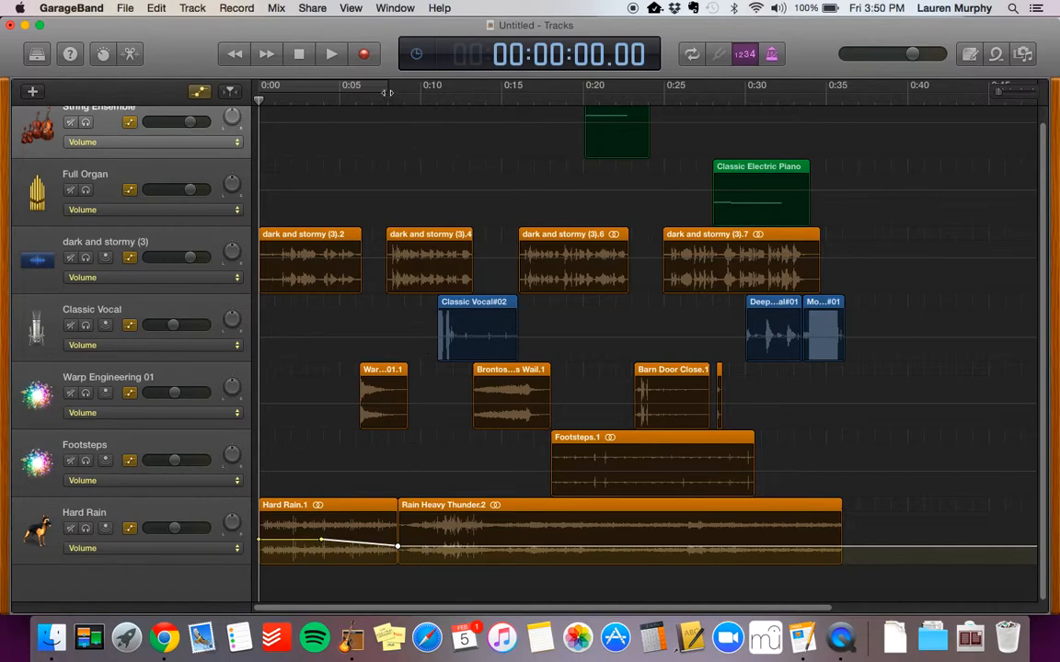
left_click(332, 55)
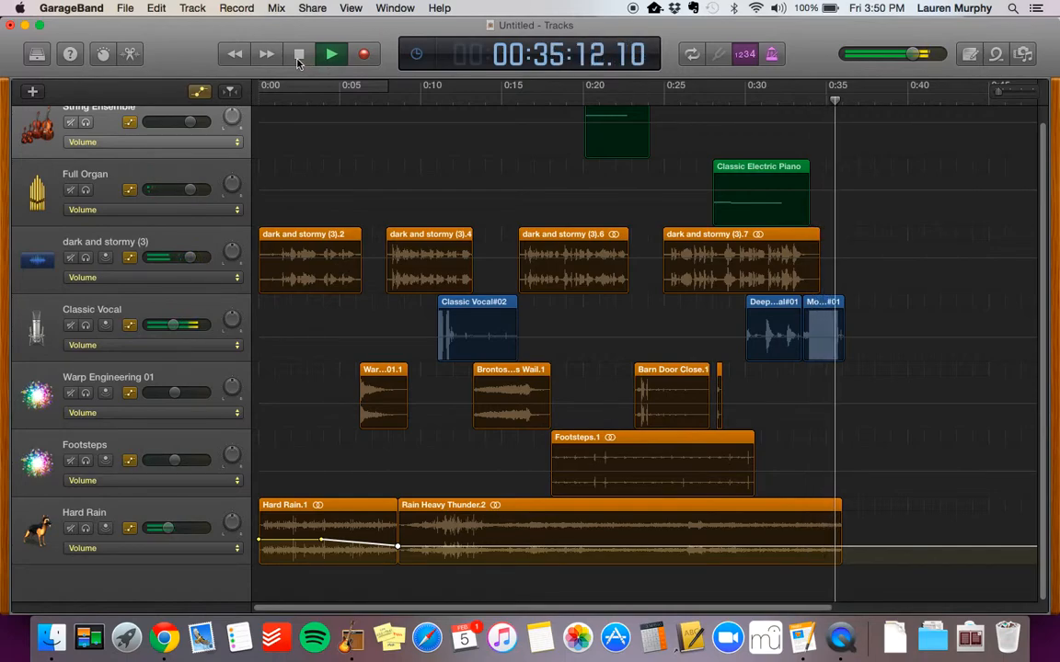
left_click(299, 57)
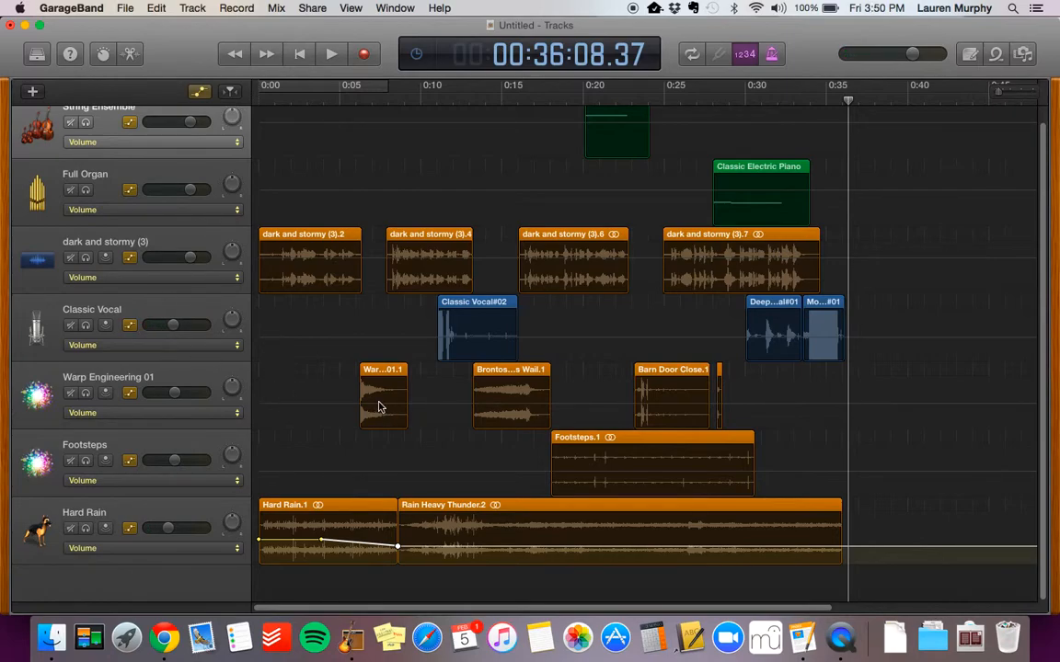
Automate the Warp Engineering 01 volume: dip before Brontosaurus Wail, rise to +5.5 dB by its end, and drop slightly at about 0:20.
left_click(330, 411)
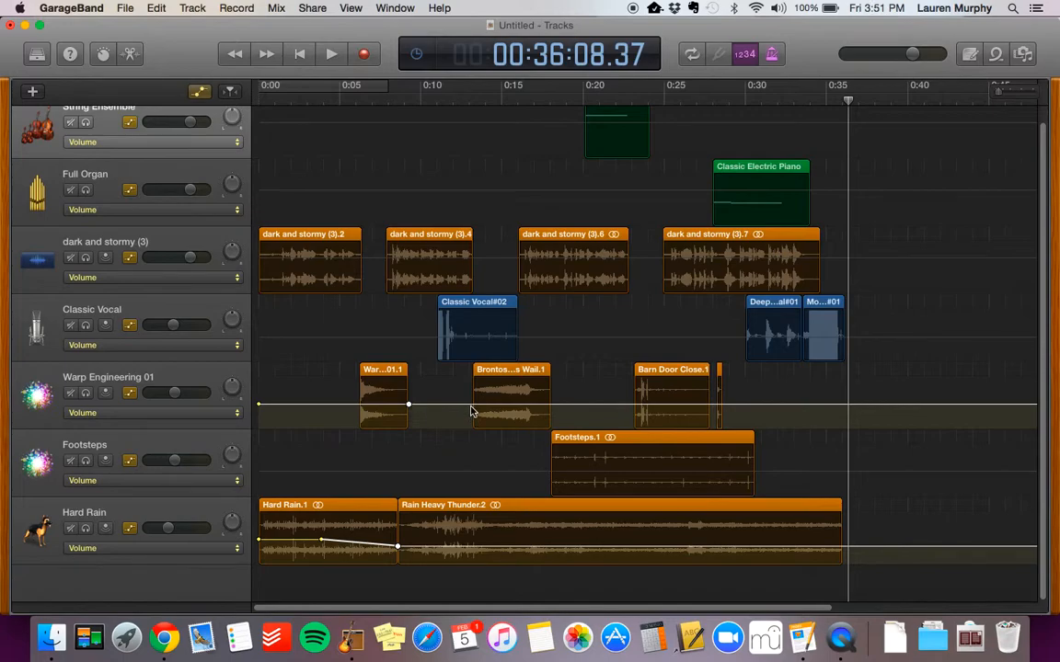
left_click_drag(471, 405, 471, 418)
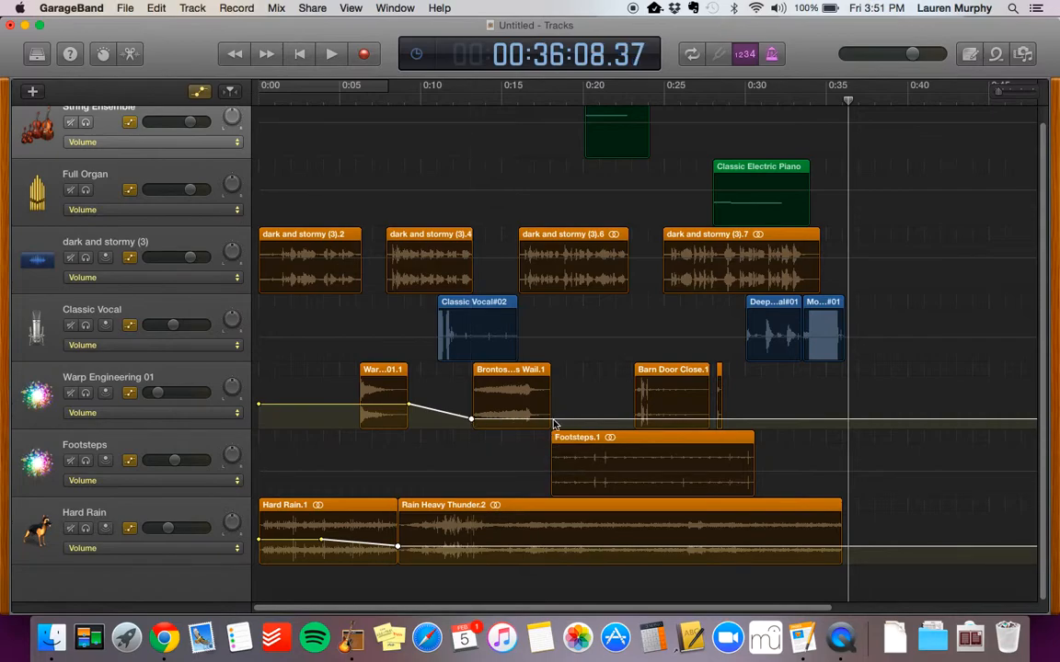
left_click_drag(550, 423, 550, 380)
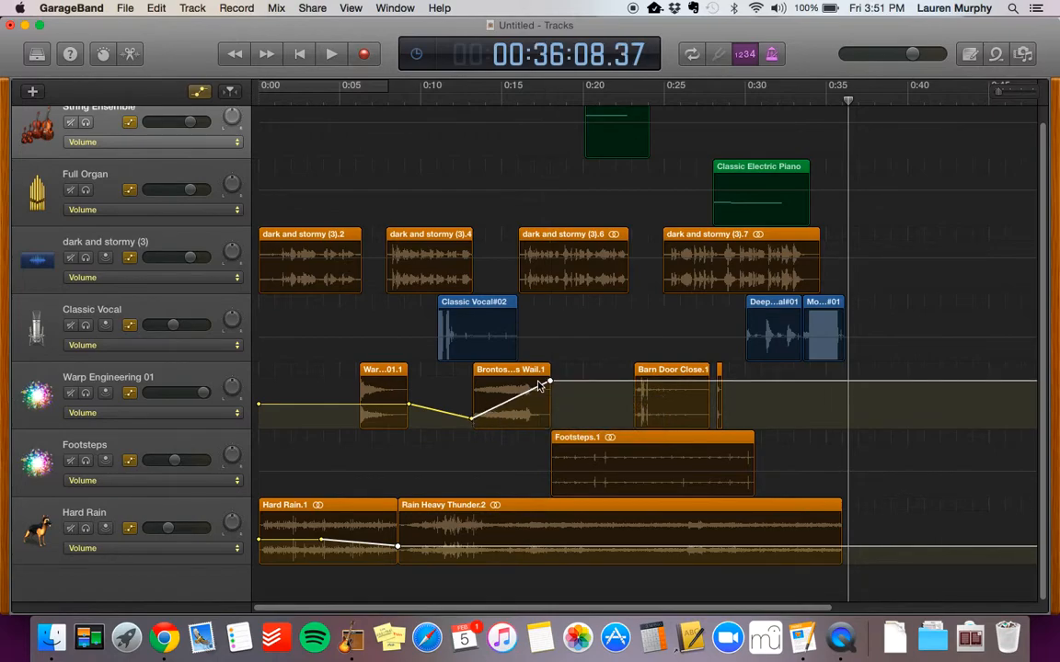
left_click(587, 383)
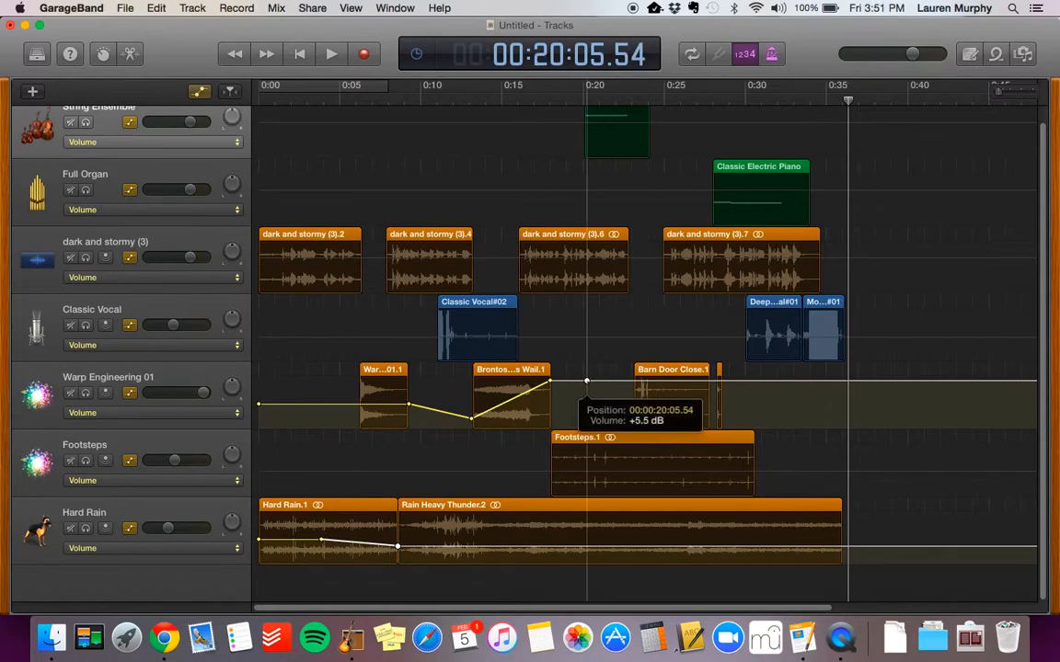
left_click(586, 381)
left_click_drag(586, 383, 586, 389)
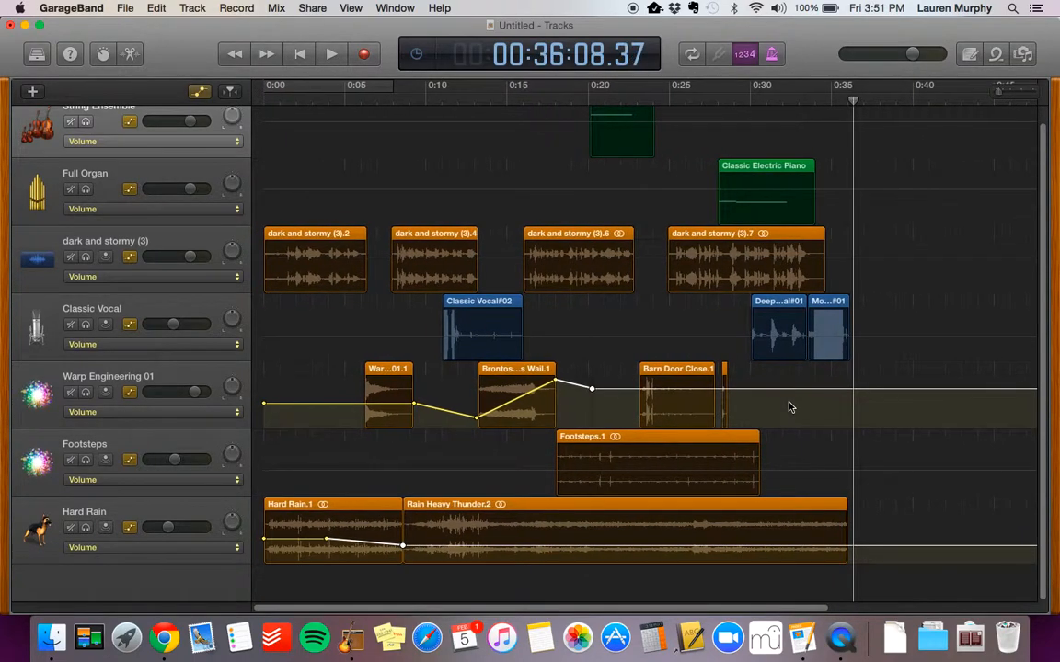
Play the project from the beginning to about 0:34 to hear the automated sound effects volume.
left_click(305, 56)
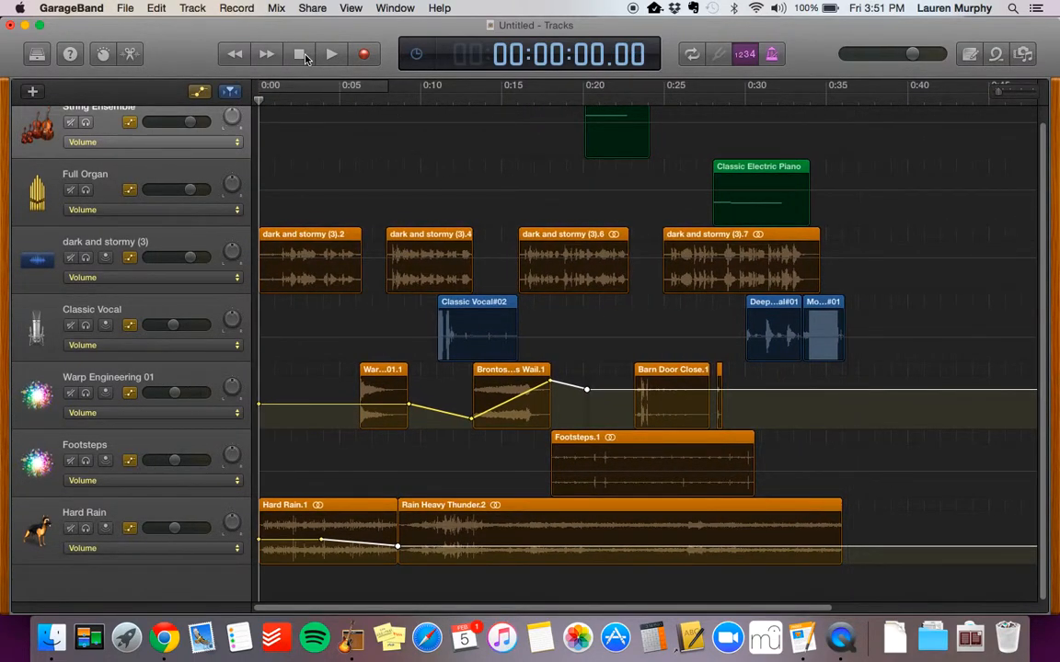
left_click(337, 56)
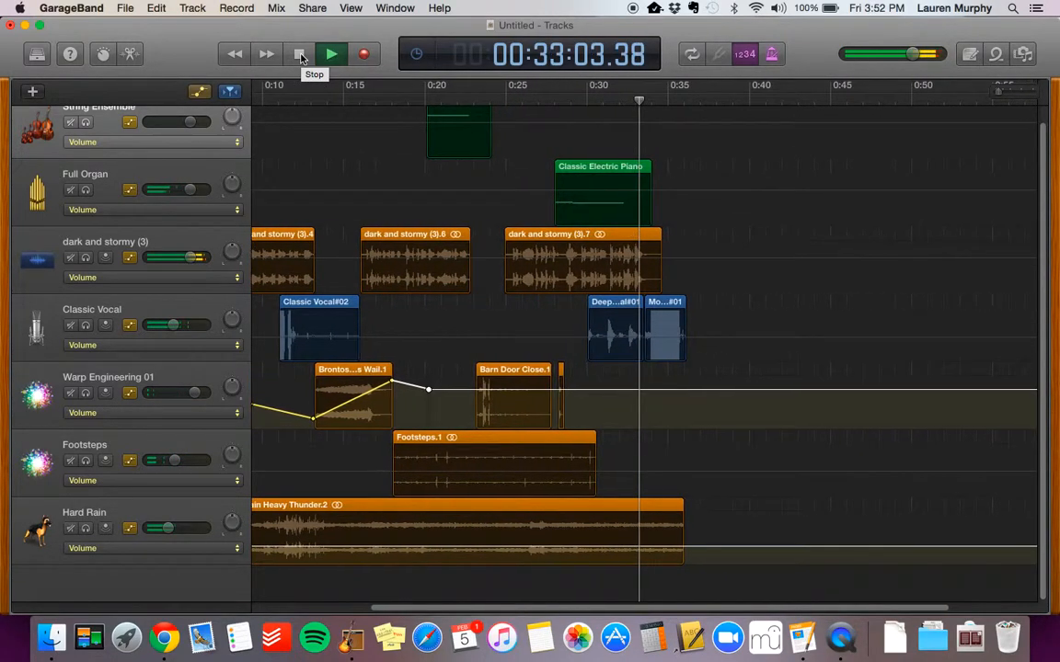
left_click(301, 57)
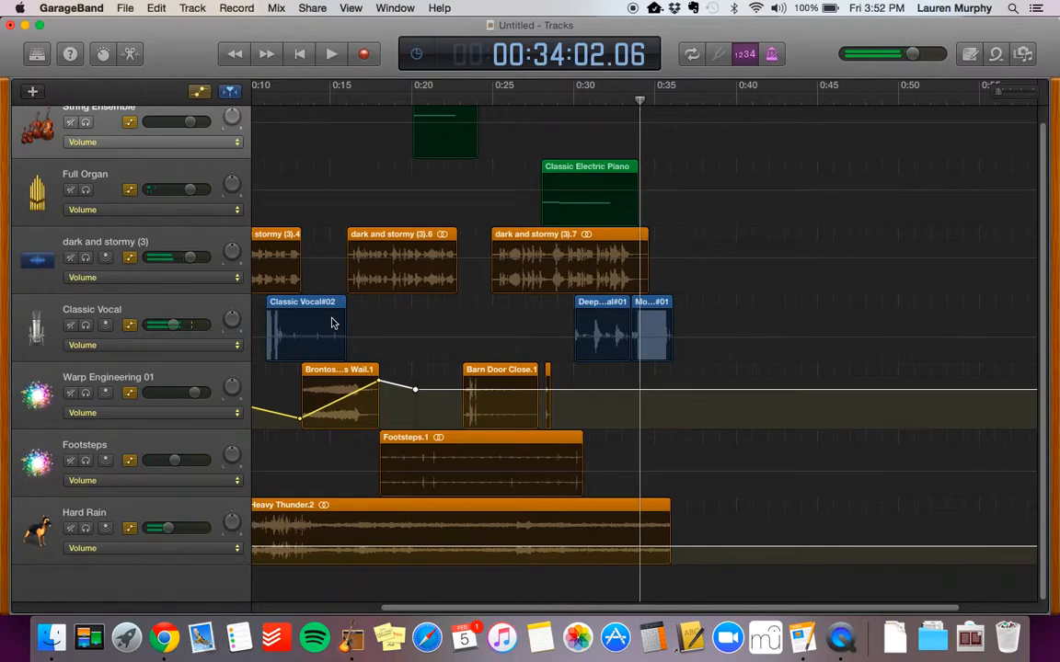
Raise the Classic Vocal track's volume gradually across the Deeper Vocal region, from about 0:30 to 0:34.
scroll(340, 303, "left", 8)
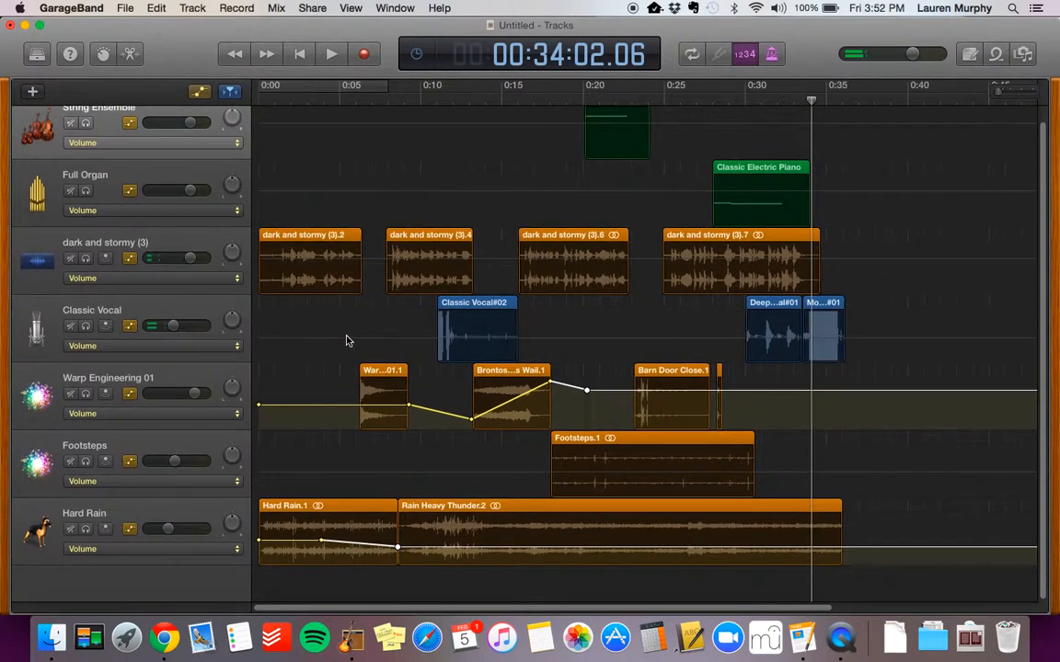
left_click(337, 342)
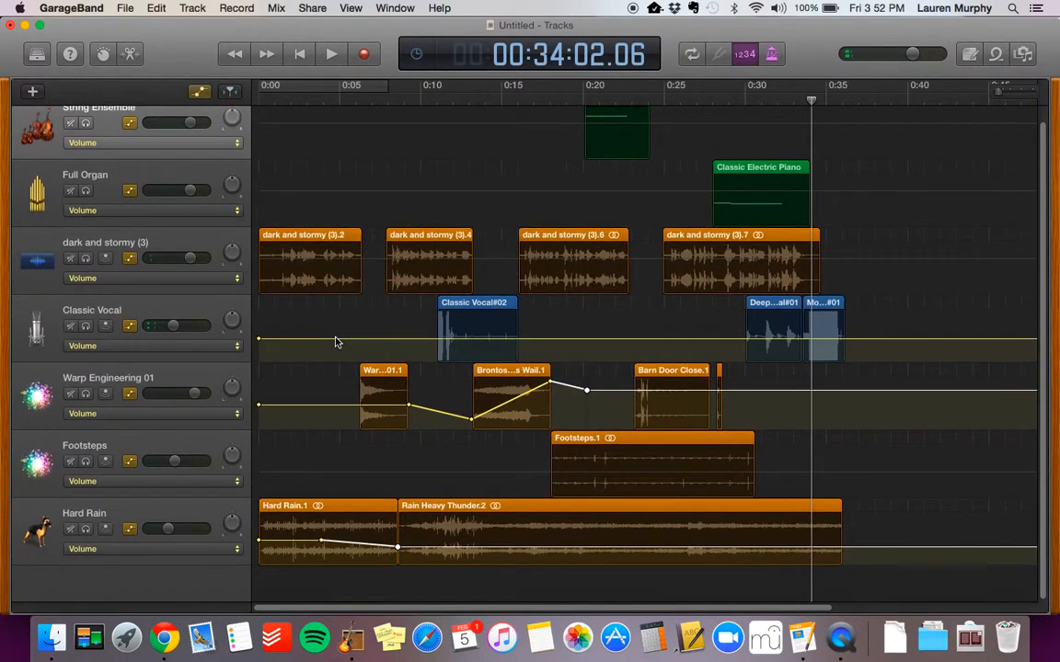
left_click(744, 339)
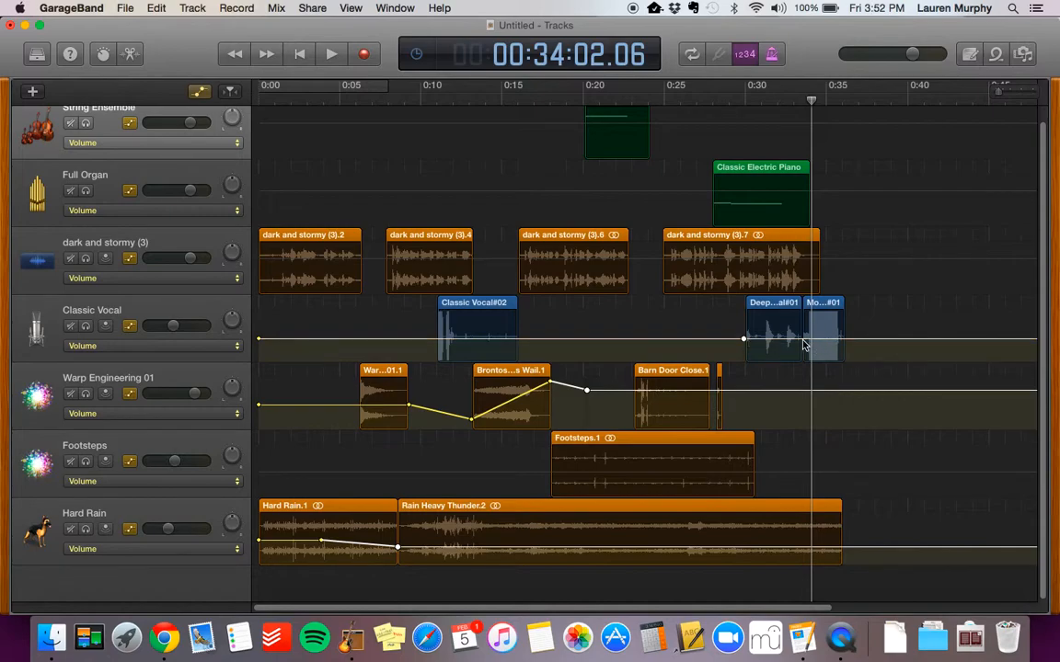
left_click_drag(800, 342, 802, 315)
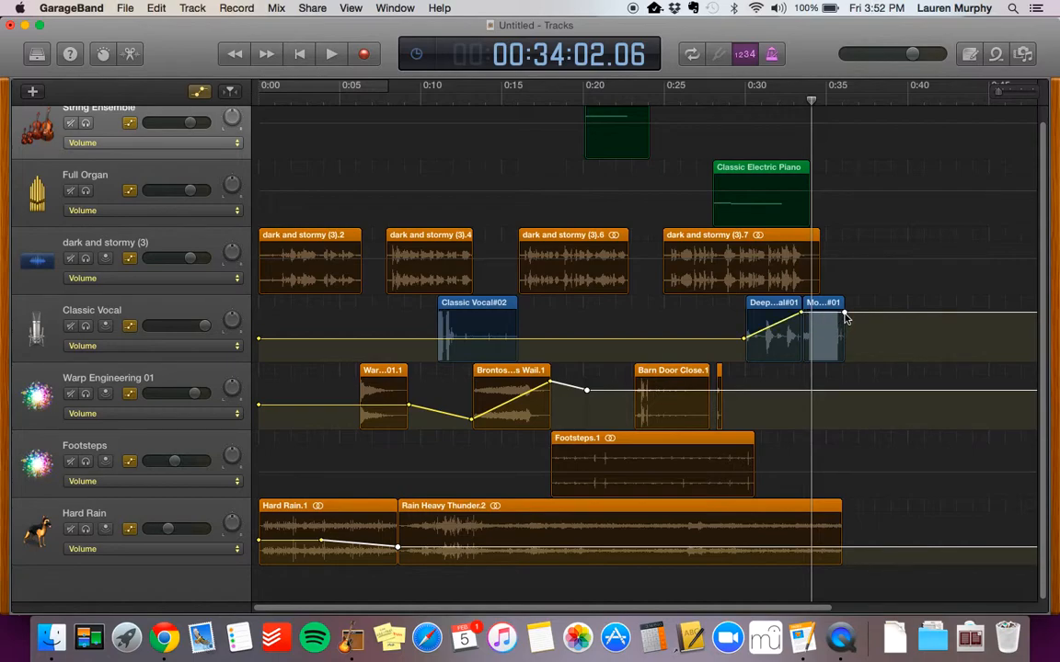
Lower the Classic Vocal volume at about 0:36 and slightly before Deeper Vocal, and play the project from the beginning.
left_click_drag(844, 314, 843, 340)
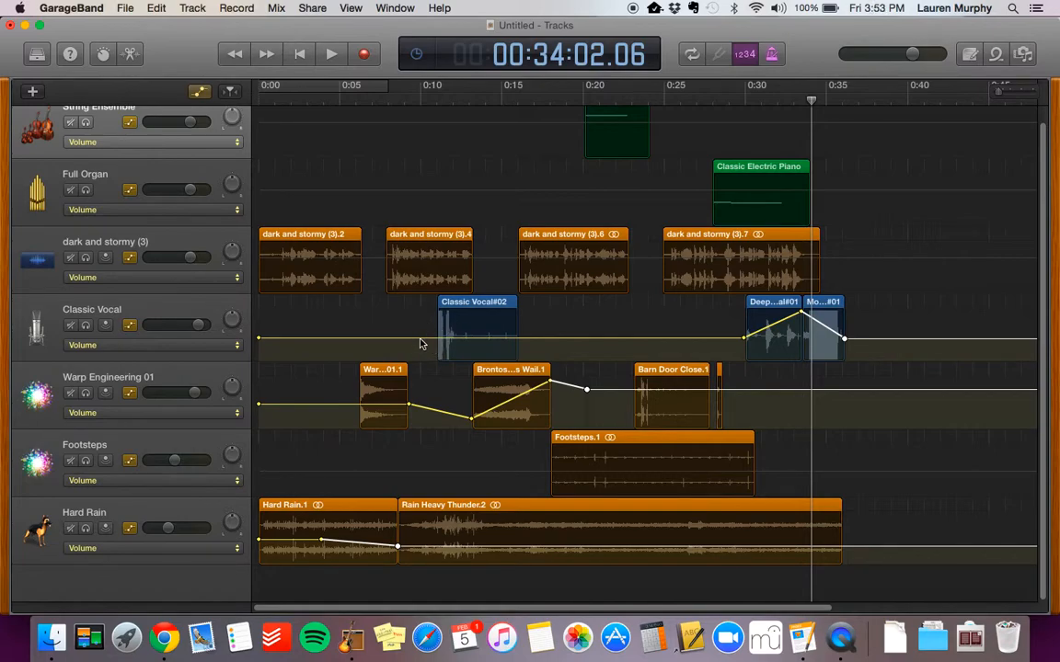
left_click_drag(420, 343, 420, 351)
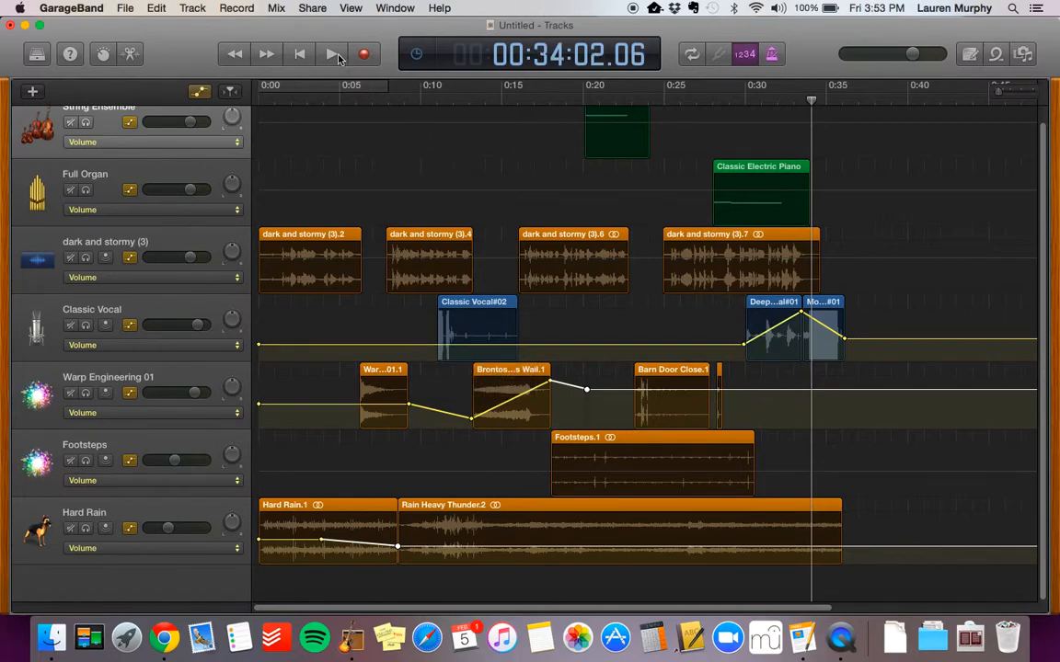
left_click(300, 55)
left_click(331, 55)
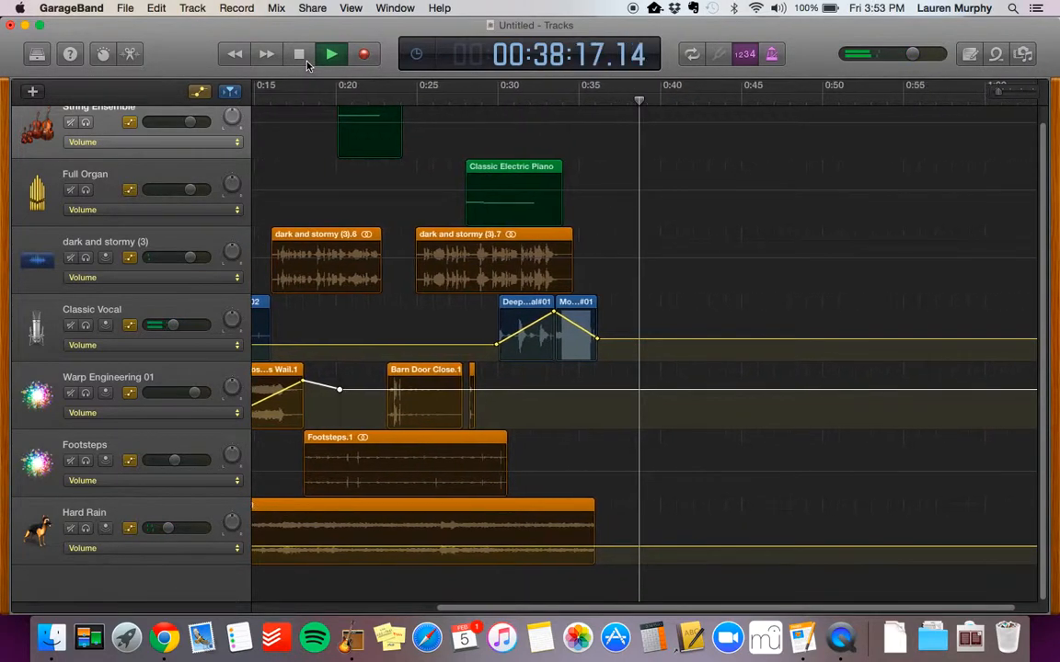
double_click(301, 56)
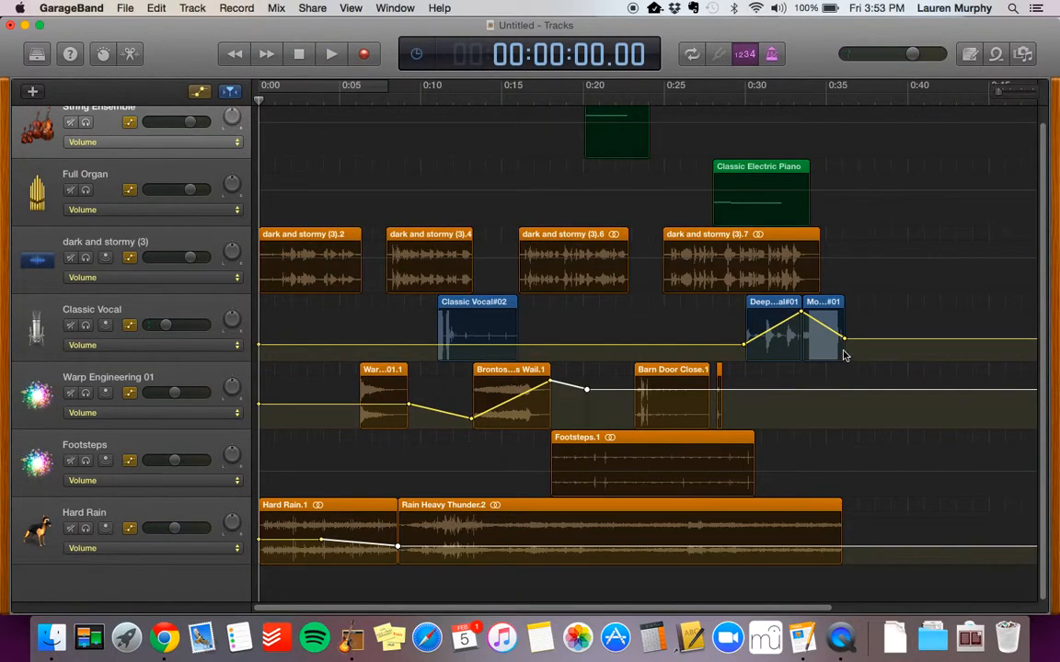
Raise the Classic Vocal volume slightly at about 0:36 and play the ending from about 0:27.
left_click_drag(844, 338, 844, 329)
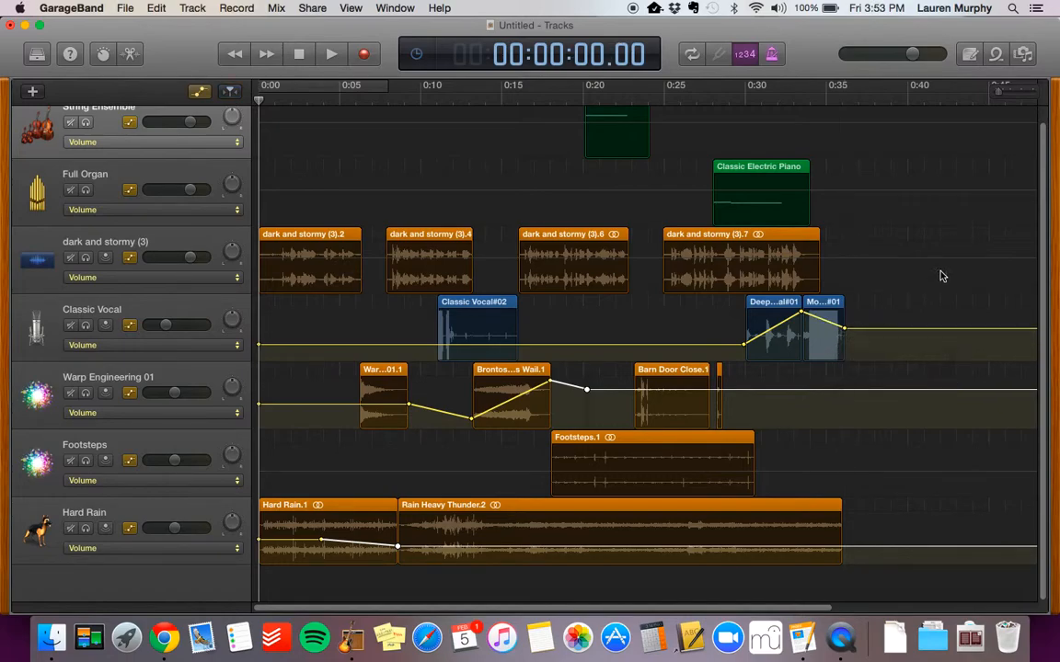
left_click(707, 103)
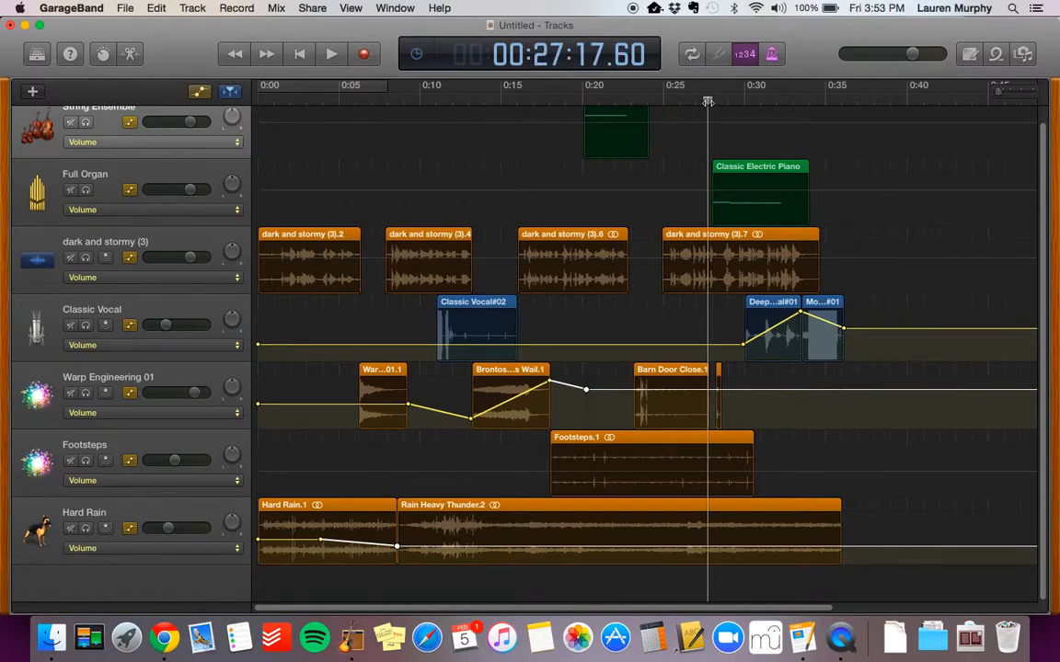
left_click(333, 54)
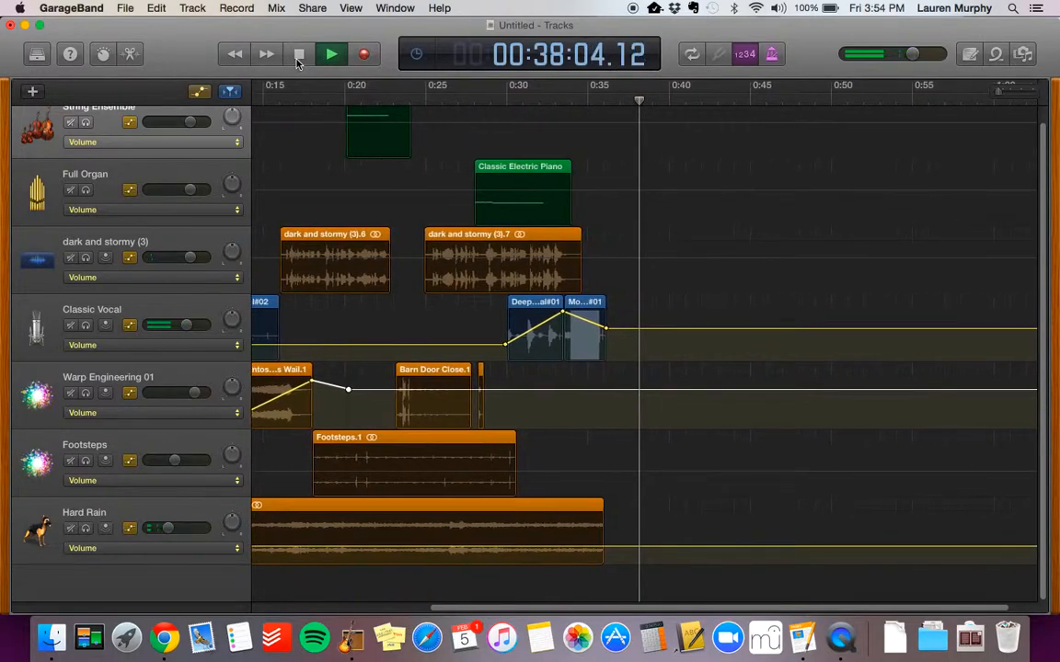
left_click(298, 57)
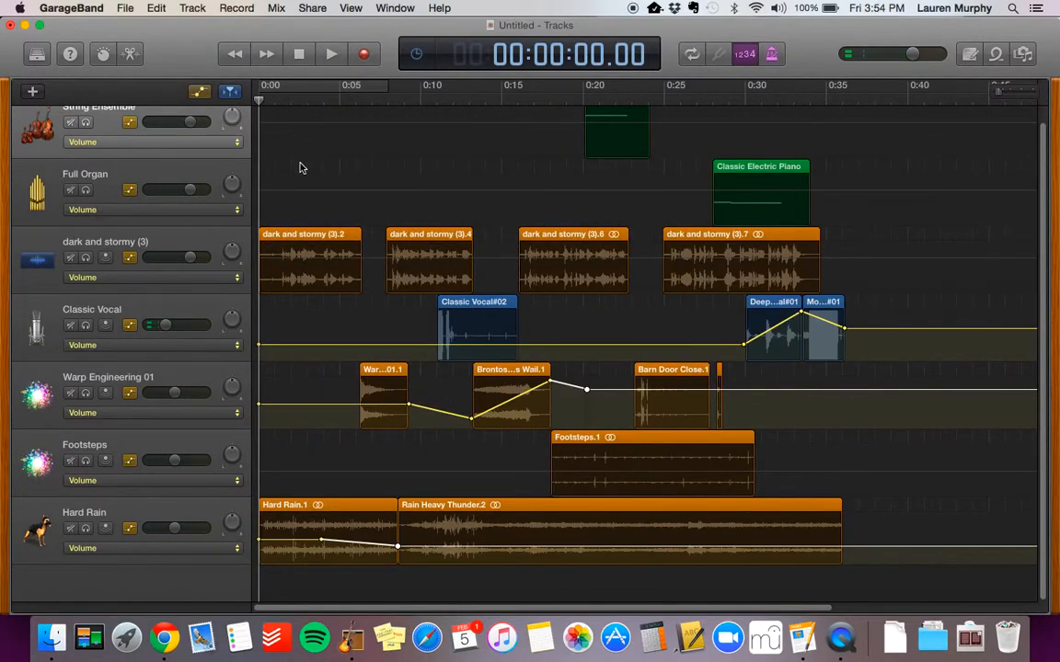
Consult the Dark Stormy Night document in Pages for the fear music requirements, and return to GarageBand.
scroll(303, 179, "up", 2)
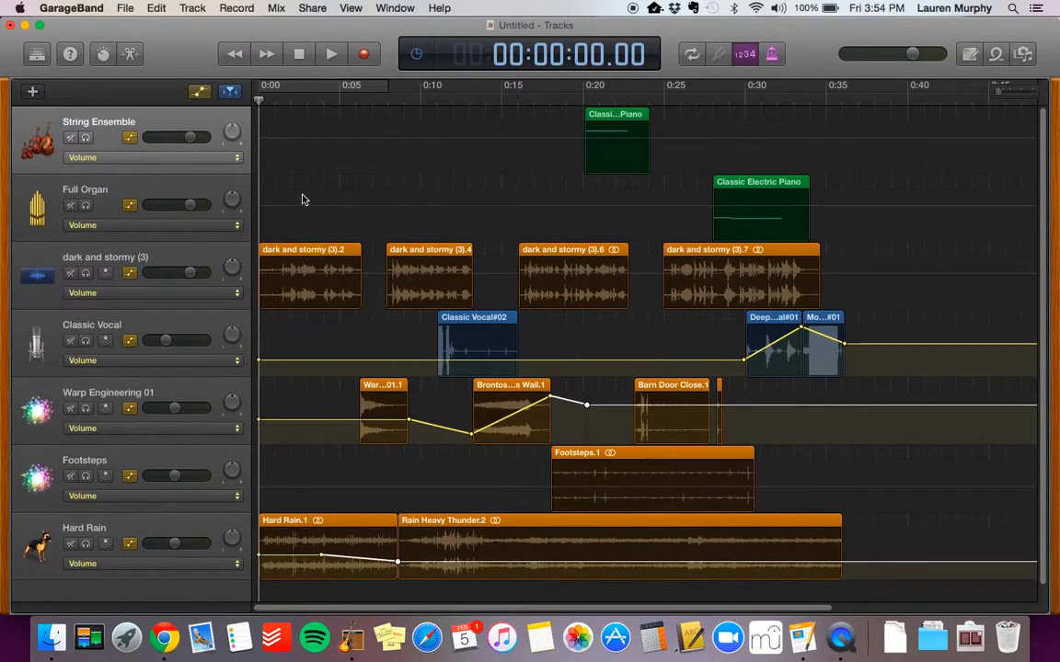
scroll(694, 528, "down", 1)
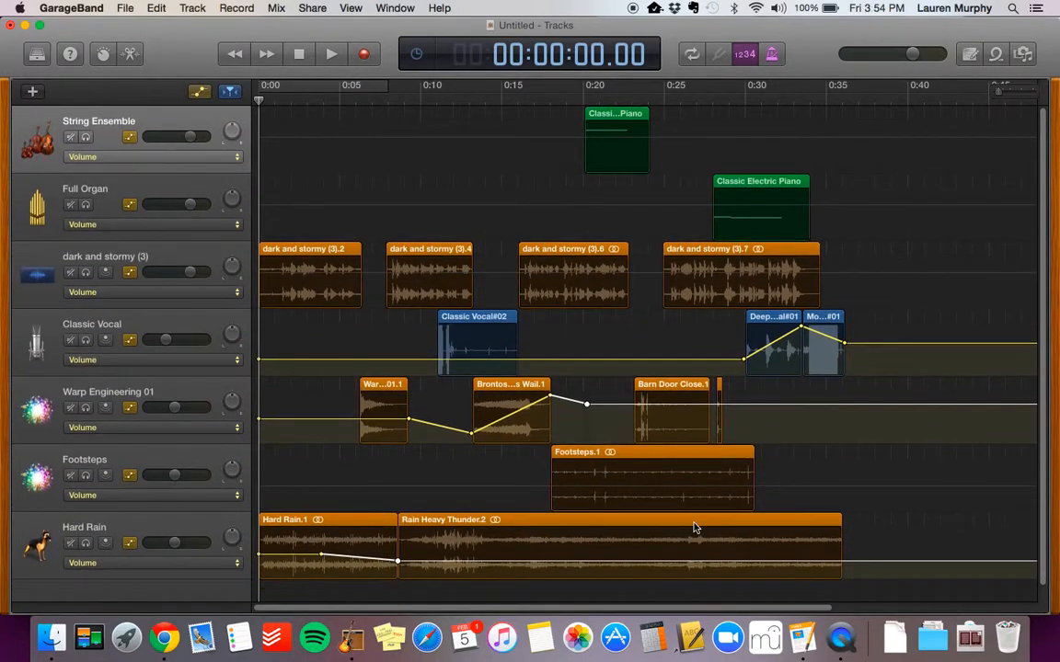
left_click(798, 638)
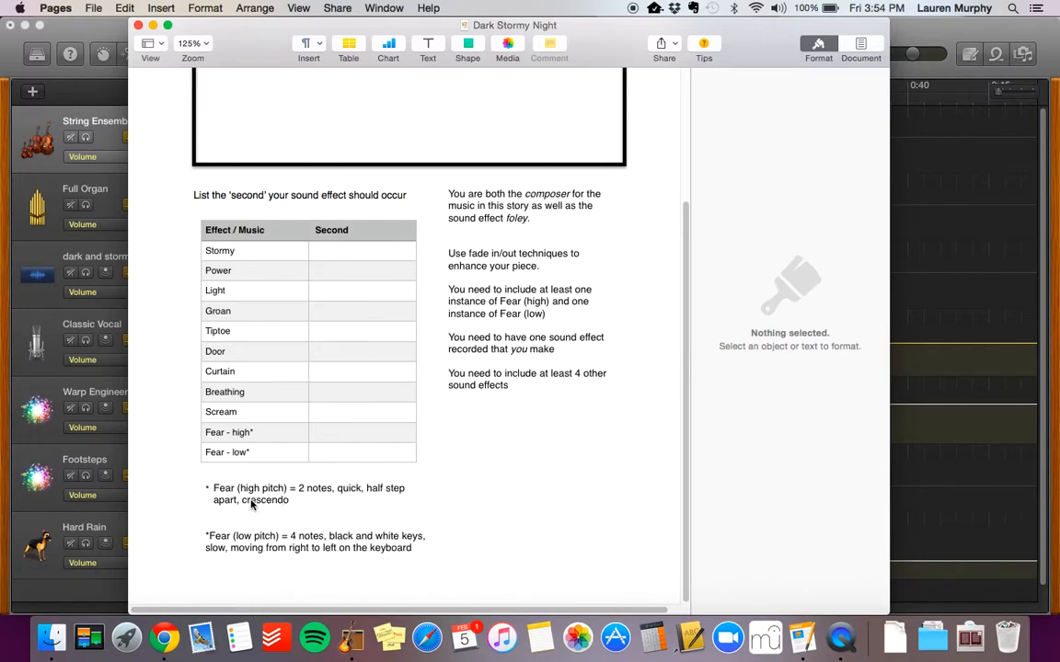
left_click(995, 188)
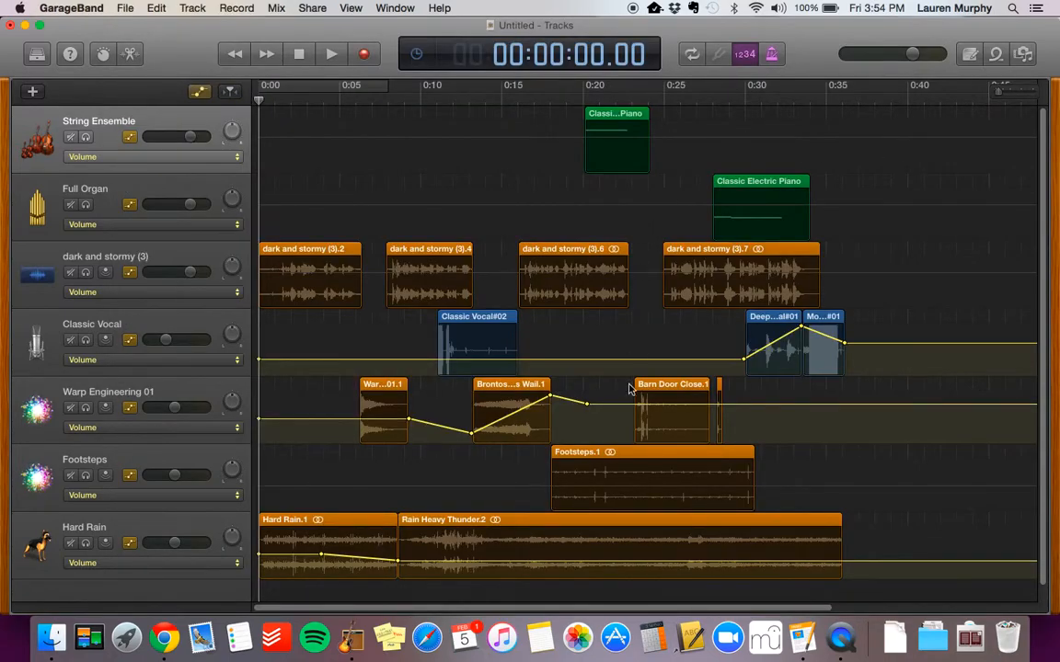
Raise the Footsteps track's overall volume, and fade the String Ensemble up from a low level across its region, from about 0:20 to 0:24.
left_click(602, 494)
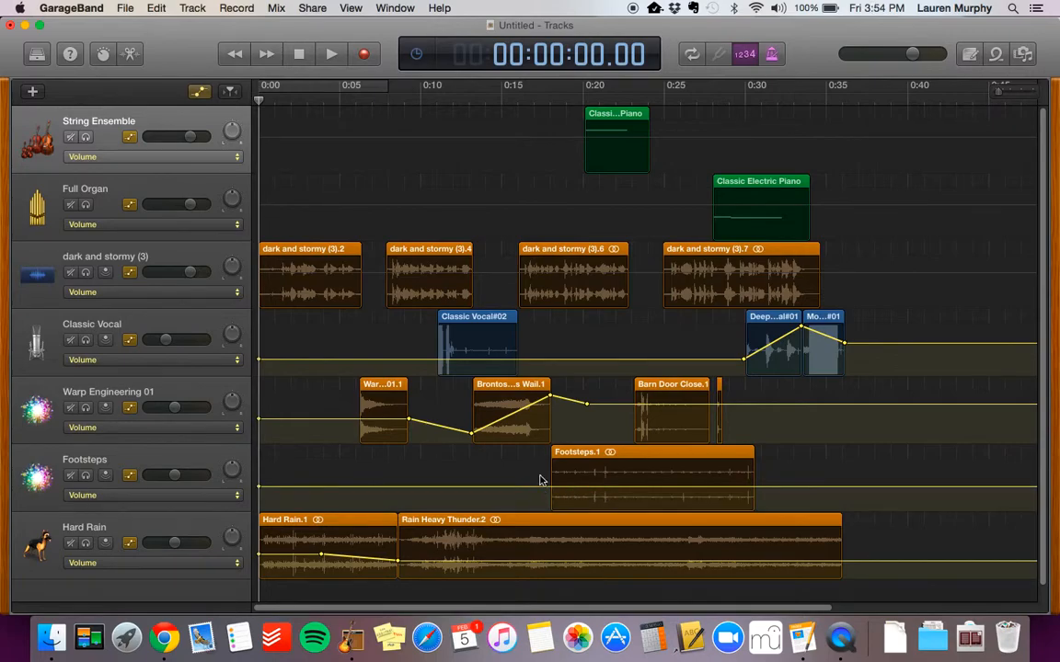
left_click_drag(539, 477, 539, 458)
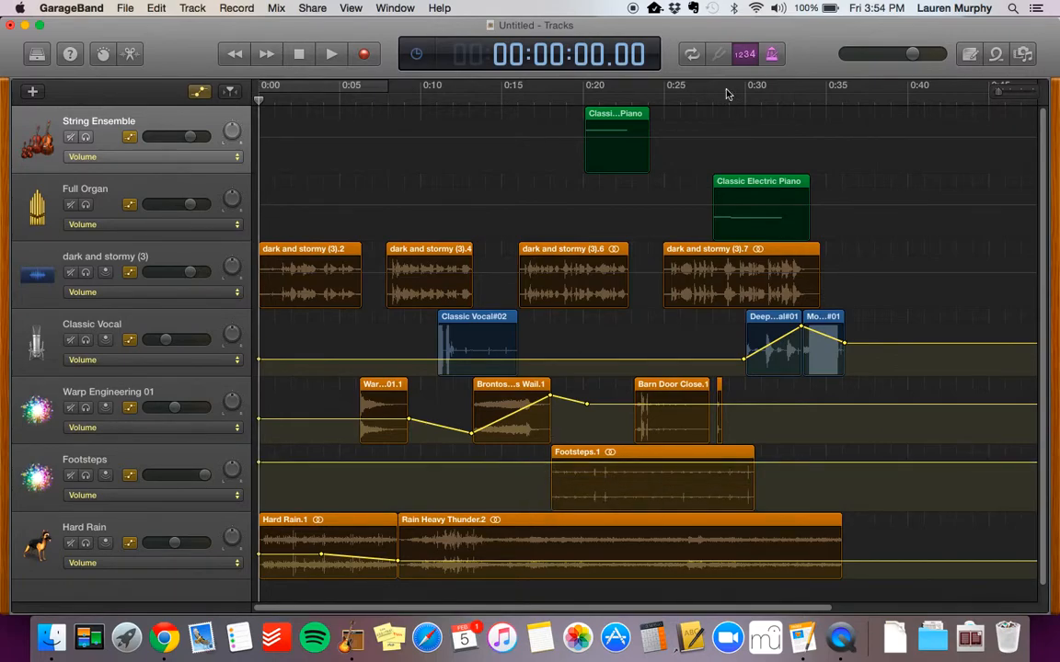
left_click(568, 141)
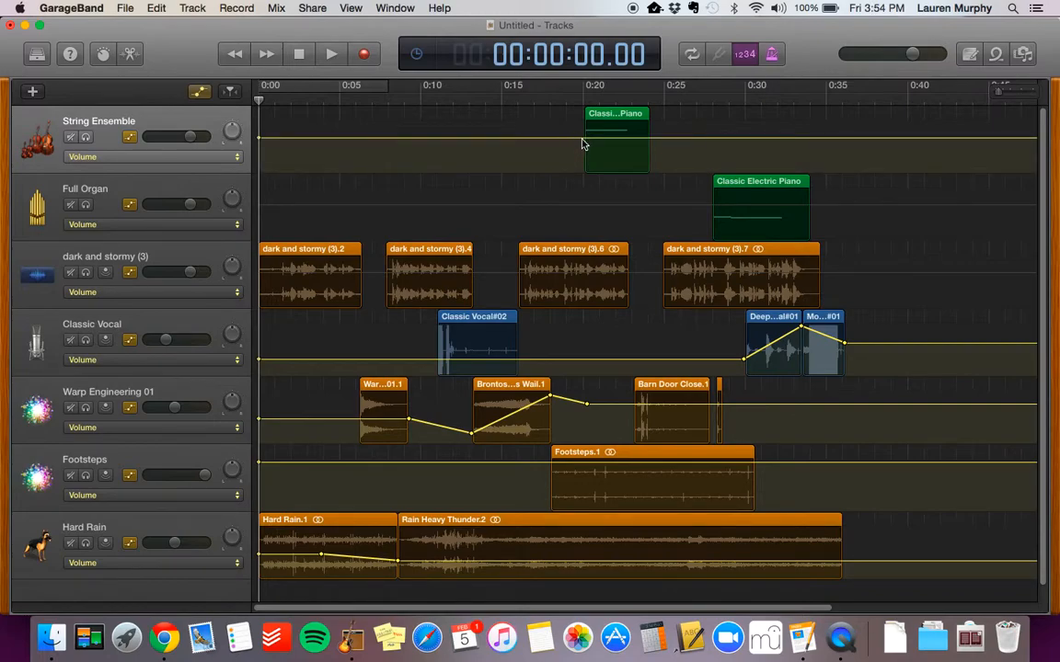
left_click_drag(582, 138, 567, 165)
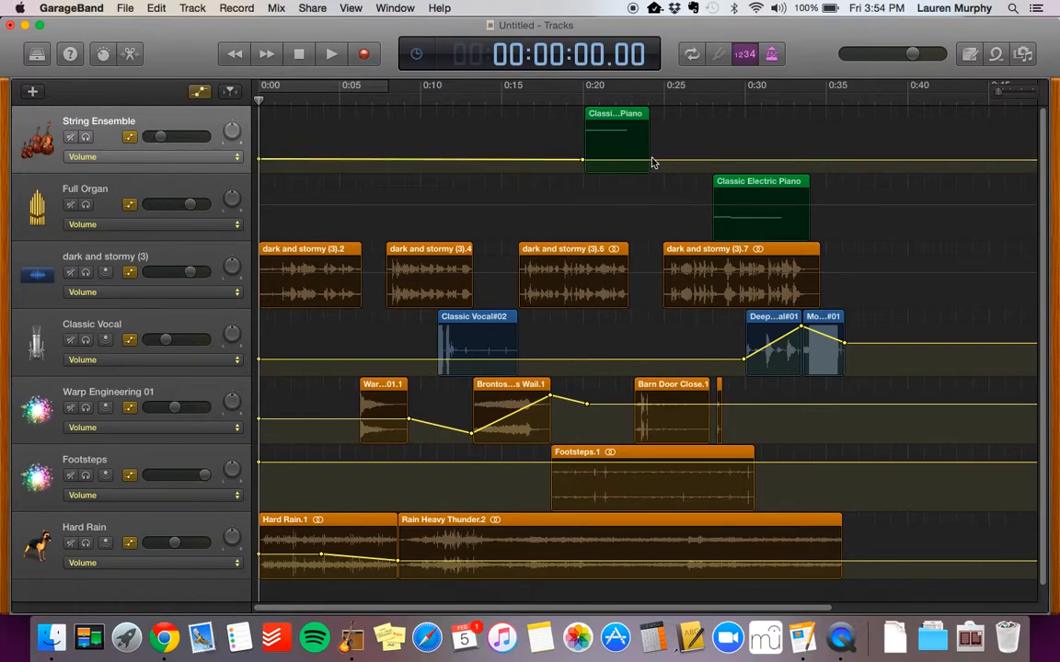
left_click_drag(658, 164, 658, 123)
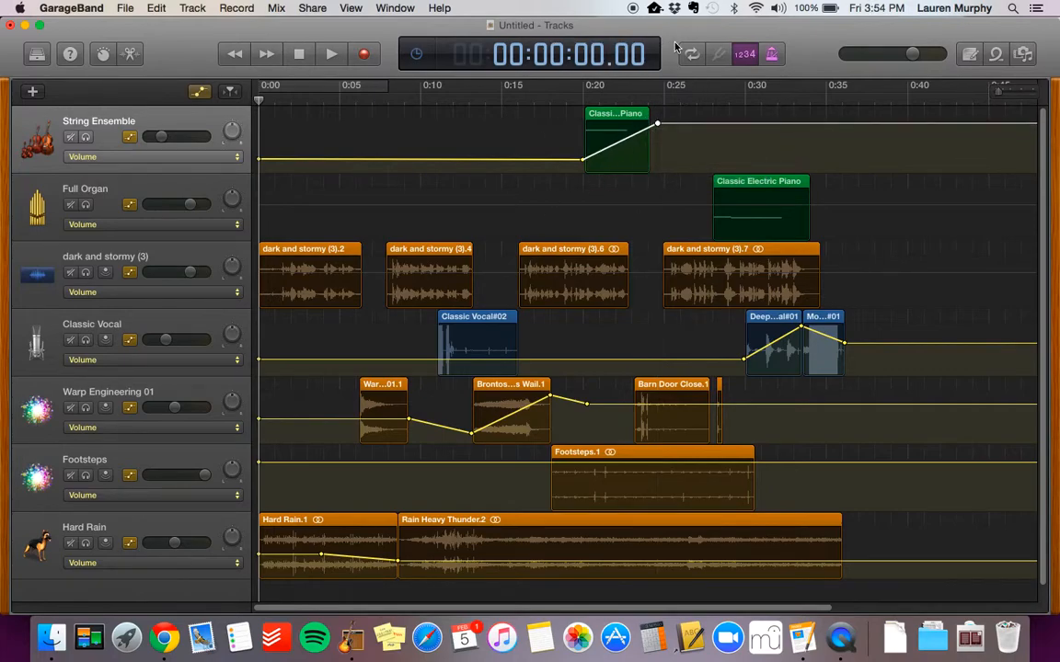
Automate the Full Organ volume to rise gradually from a lower level at the start to its region's end at about 0:34.
left_click(702, 209)
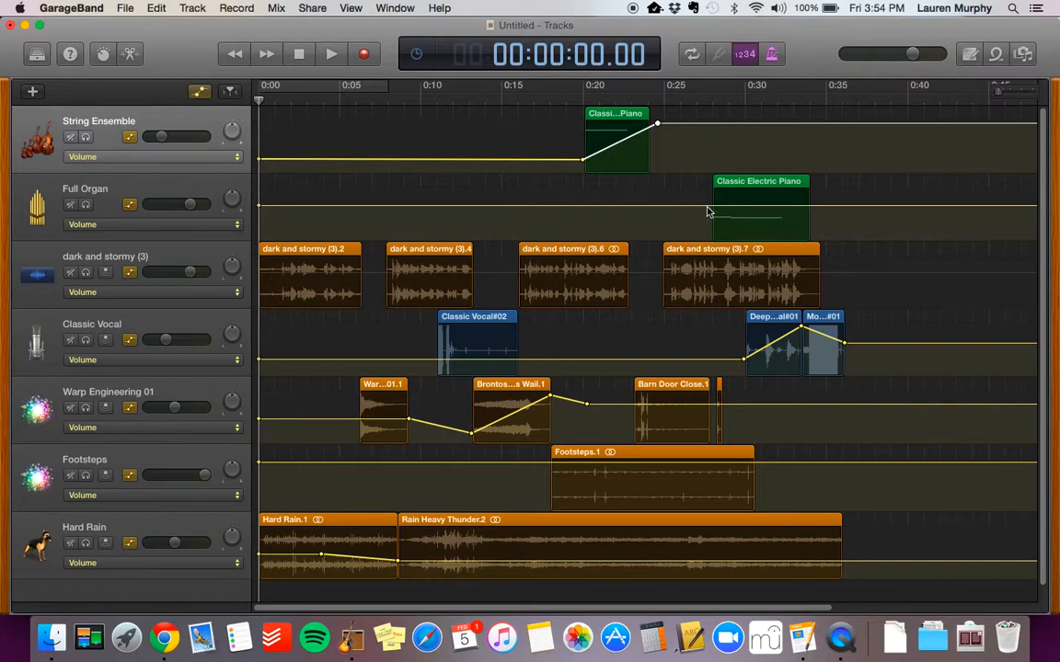
left_click_drag(706, 213, 705, 226)
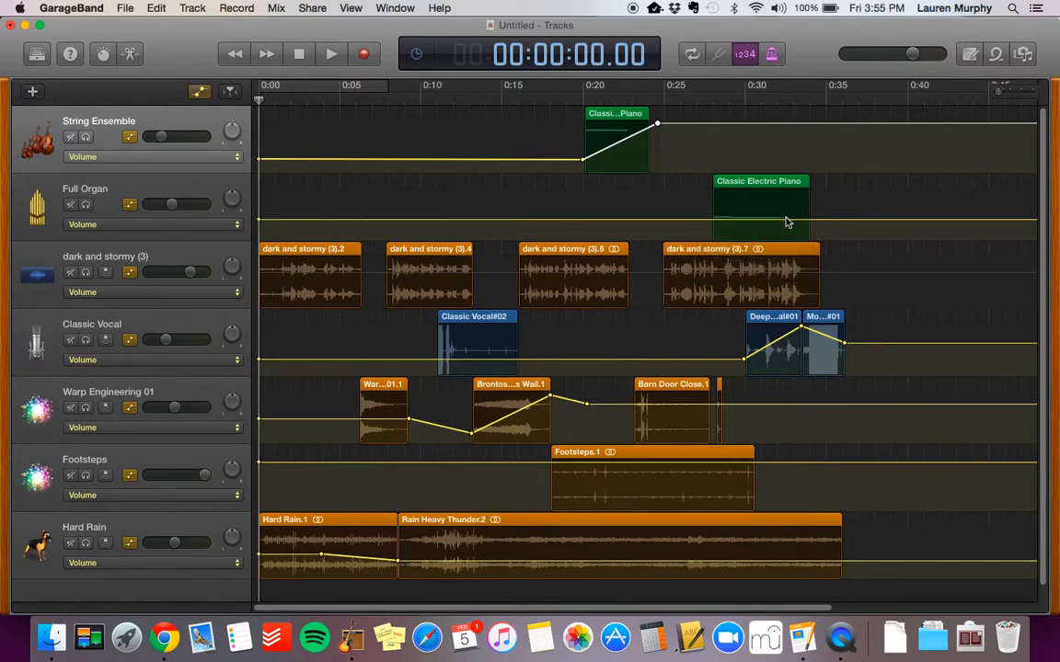
left_click_drag(813, 224, 813, 194)
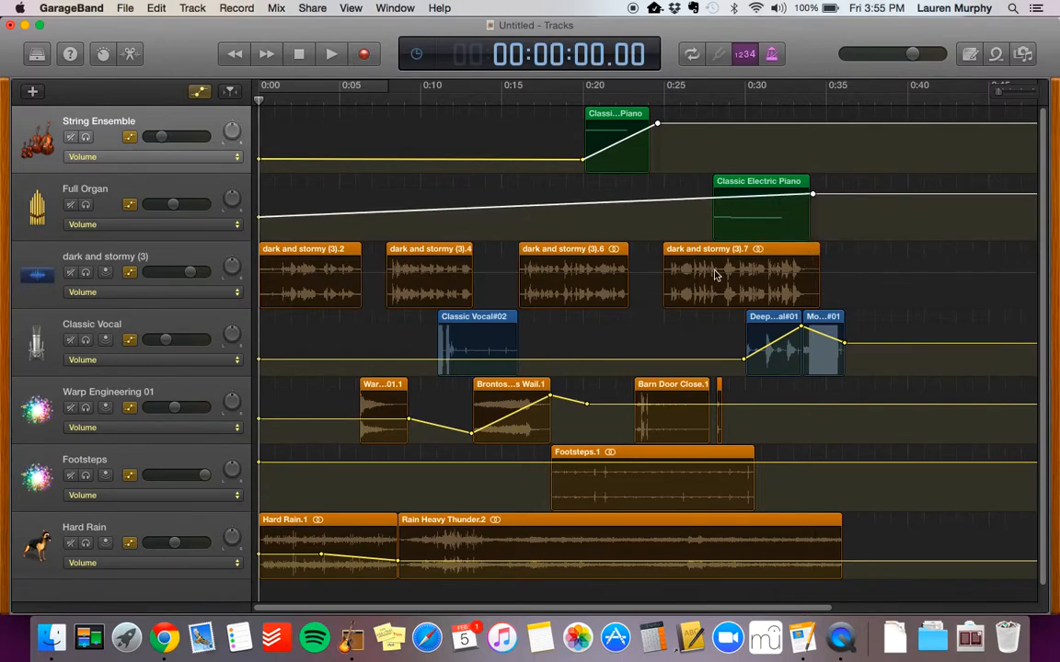
Play the project through to about 0:37 to hear the automated string, organ and footsteps volumes.
scroll(716, 274, "up", 1)
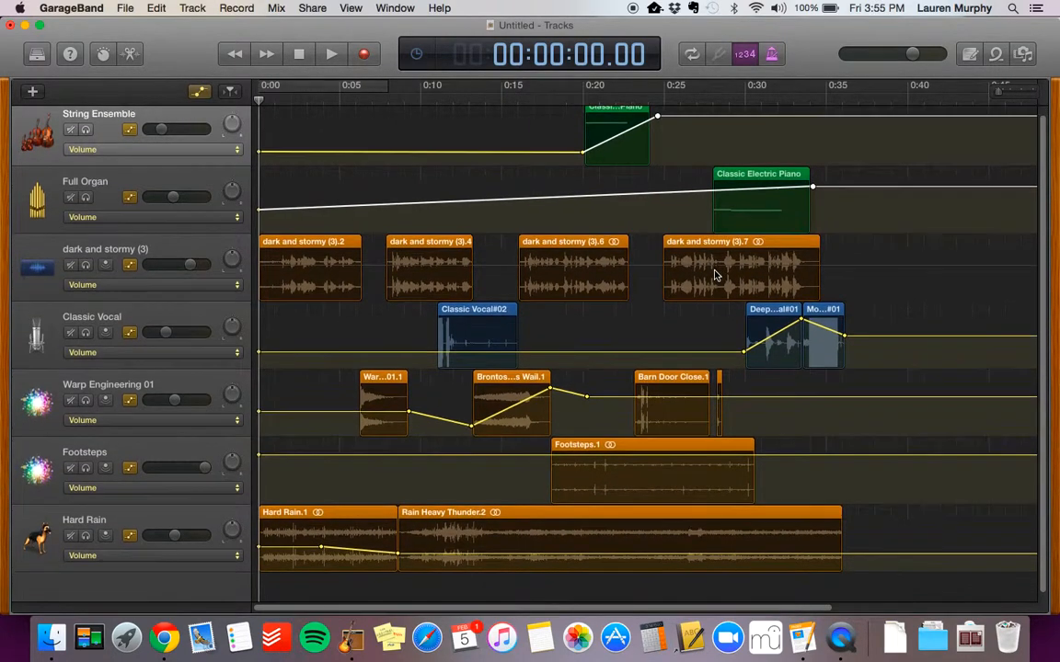
scroll(716, 274, "right", 5)
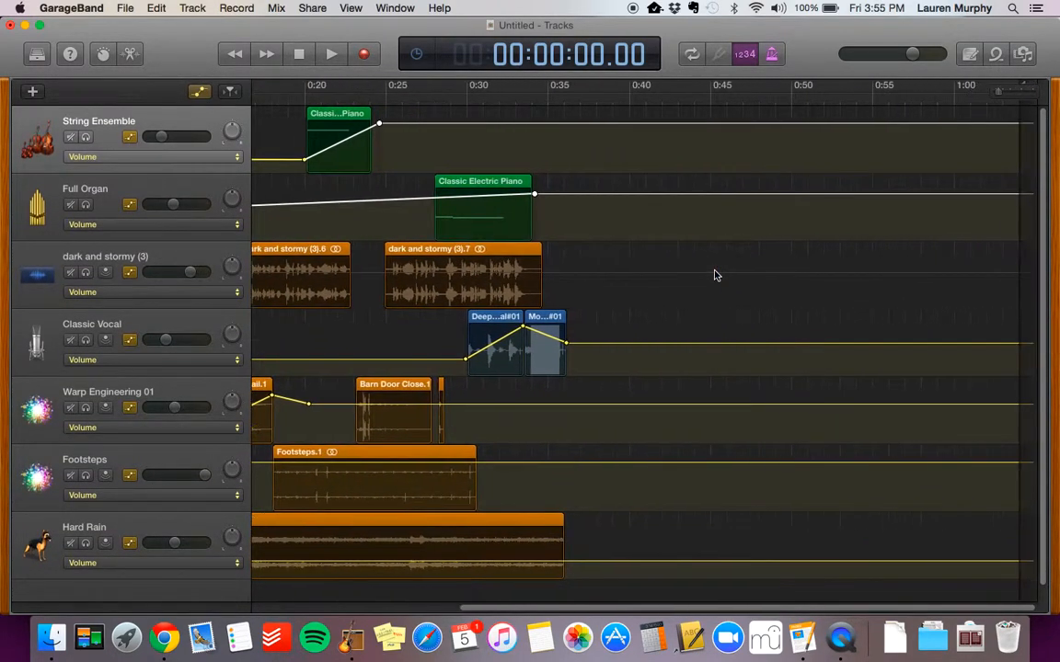
scroll(715, 274, "left", 5)
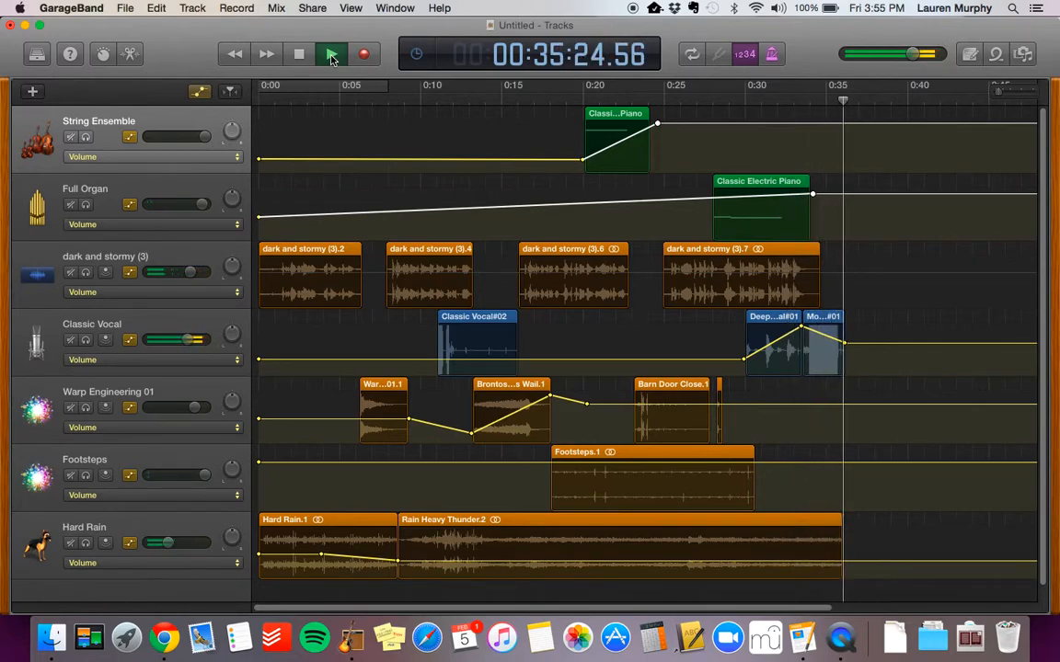
left_click(300, 55)
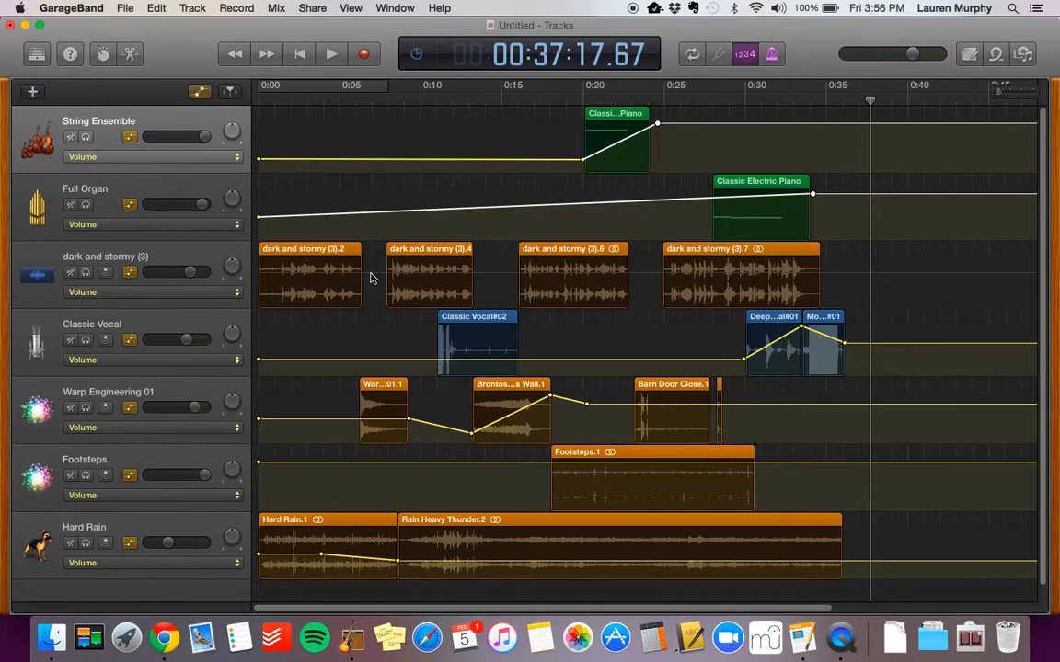
Start the dark and stormy (3) volume slightly higher, fading down across its first region to about 0:06, and play from the beginning.
left_click(261, 279)
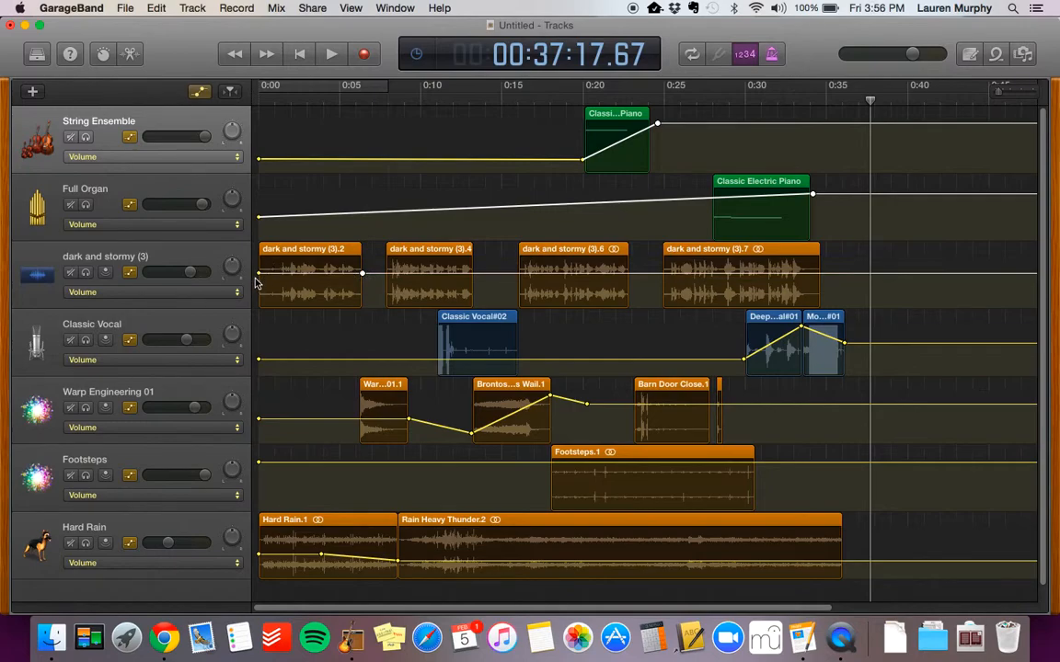
left_click_drag(259, 274, 260, 264)
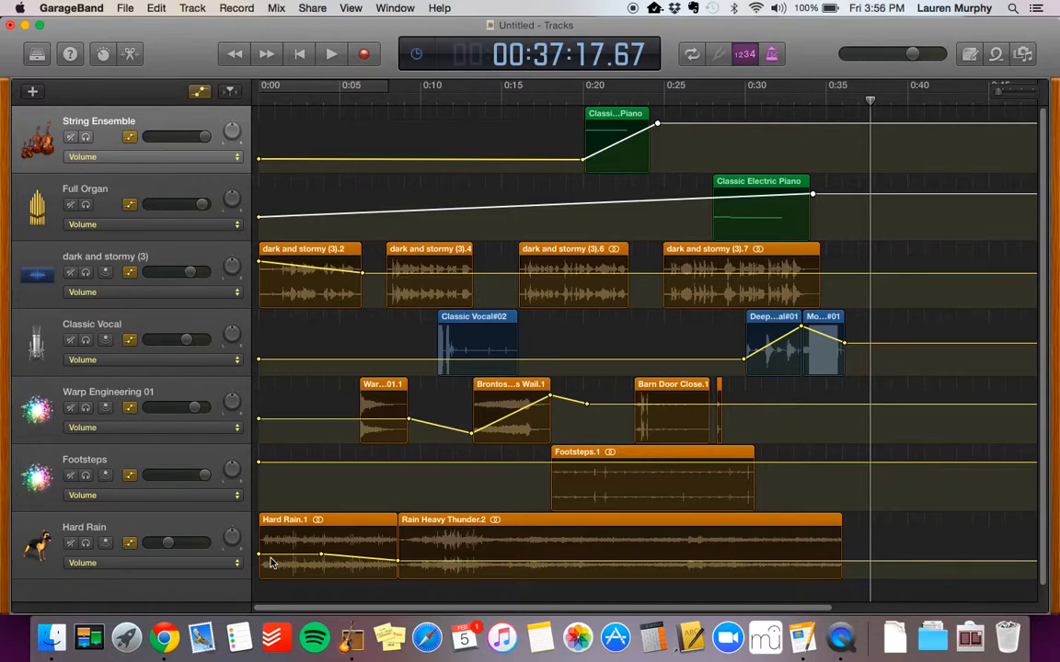
left_click(298, 54)
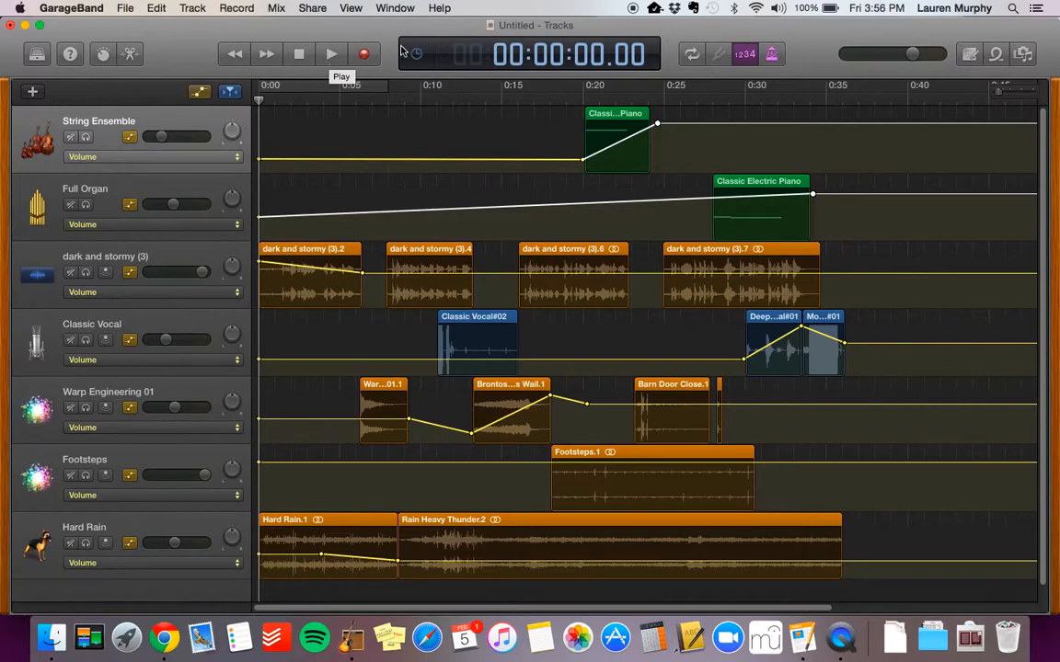
left_click(333, 55)
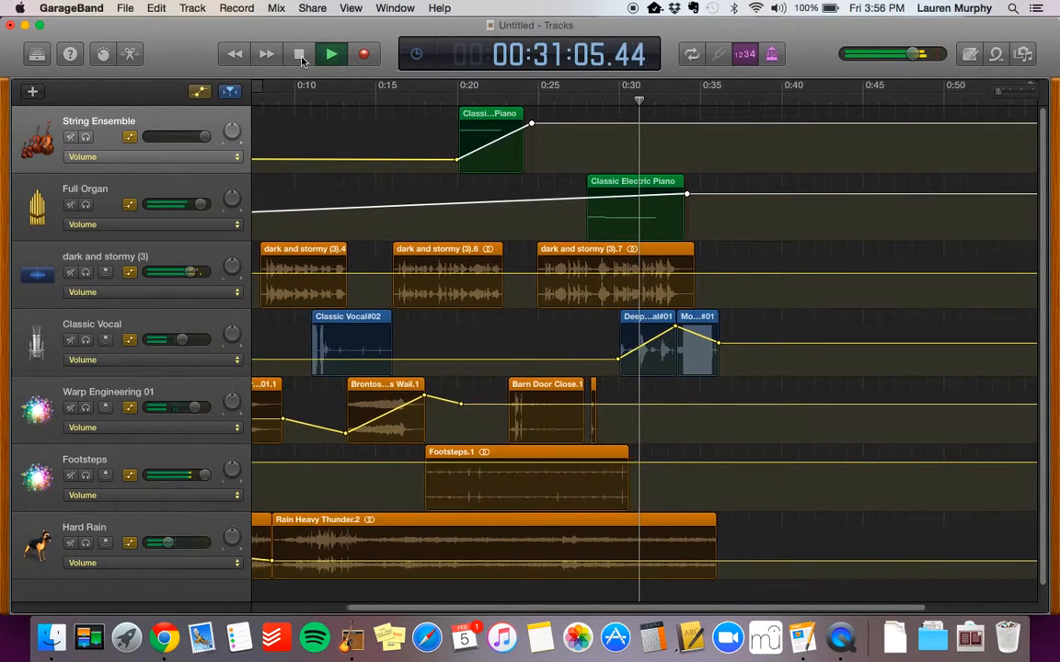
left_click(301, 57)
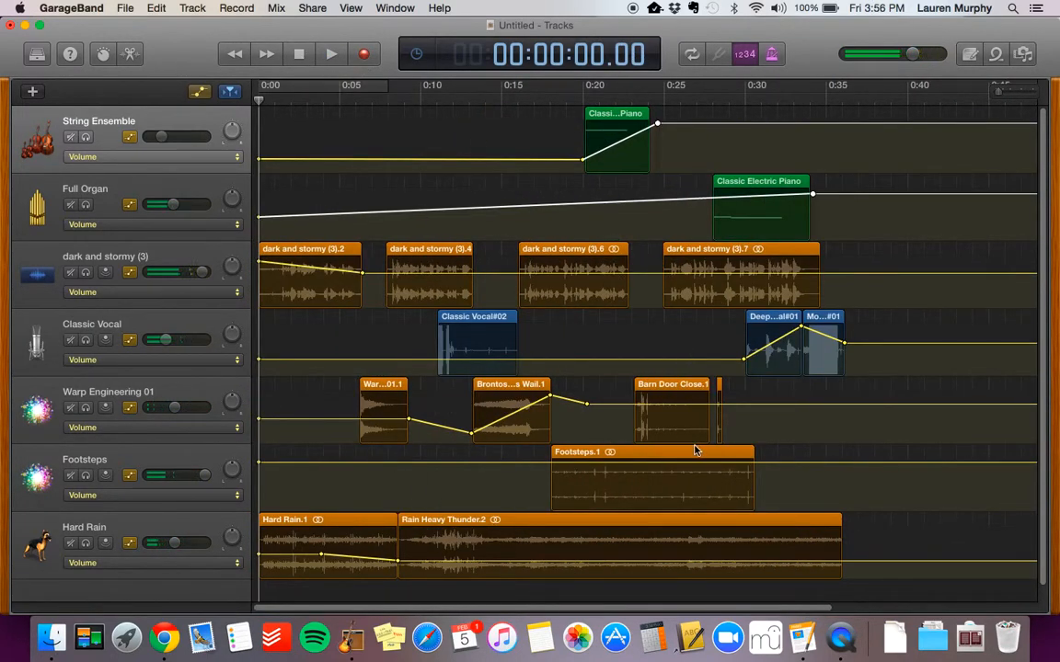
Split the Footsteps region at about 0:27 and delete the part after the split.
left_click(697, 103)
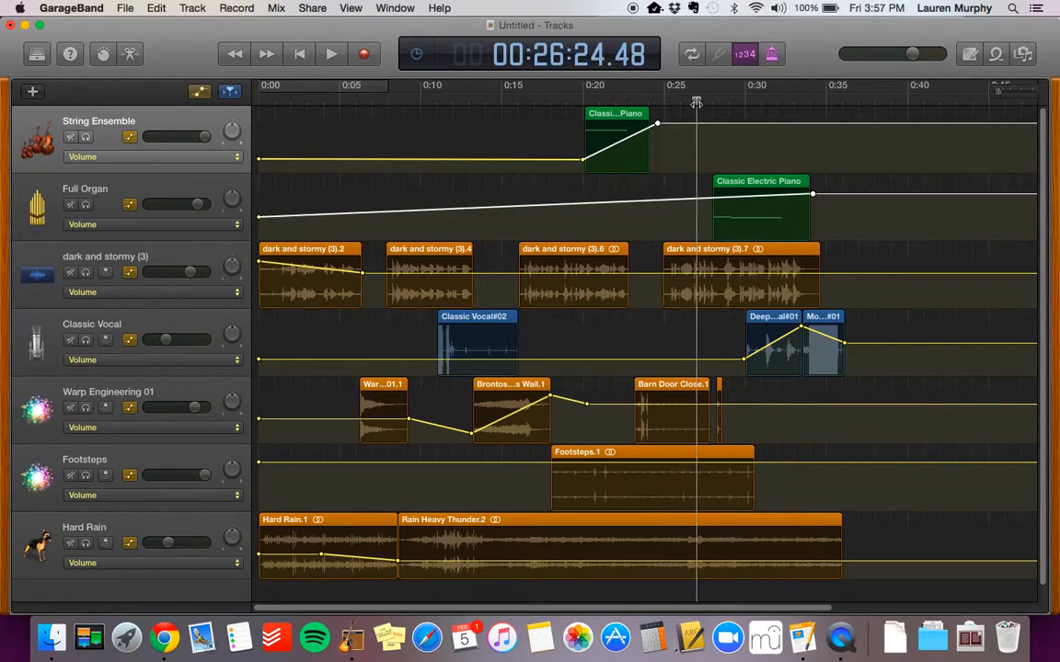
left_click(709, 455)
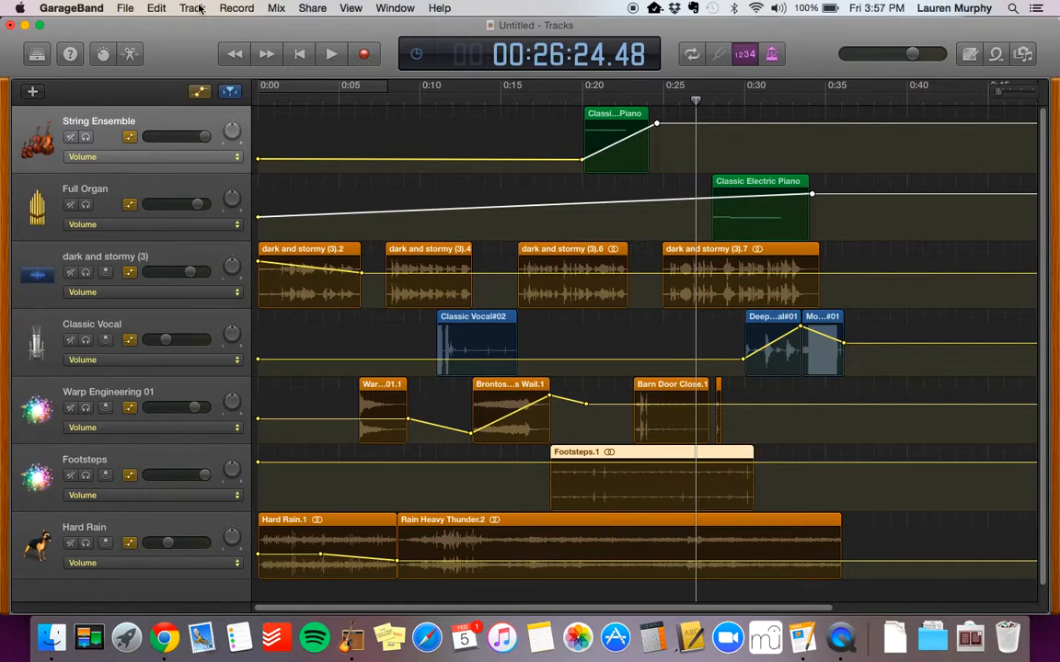
left_click(167, 10)
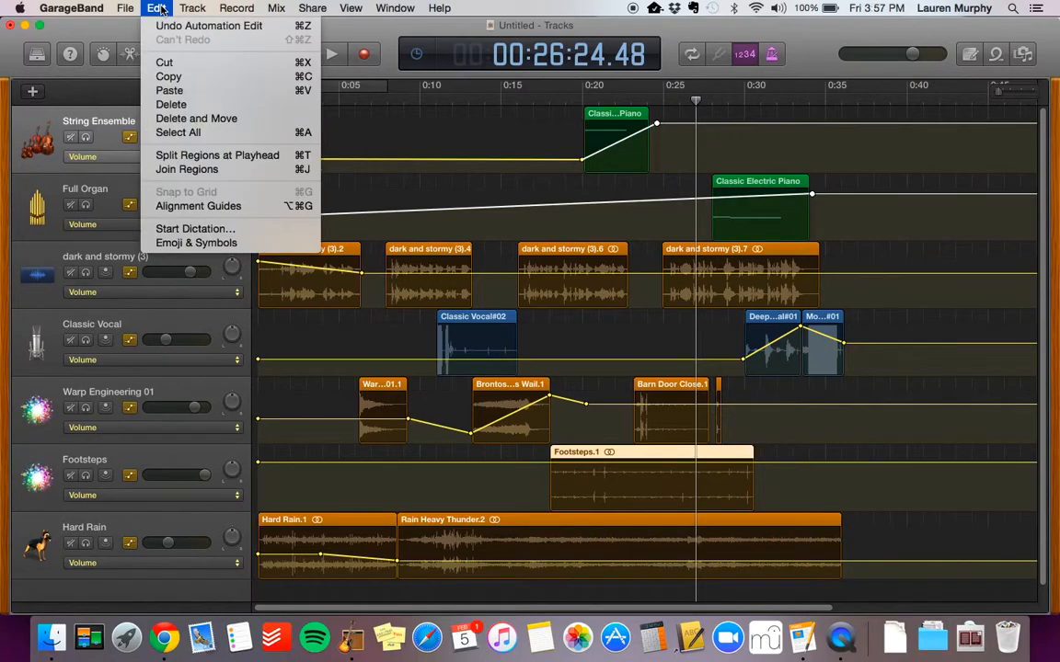
left_click(200, 154)
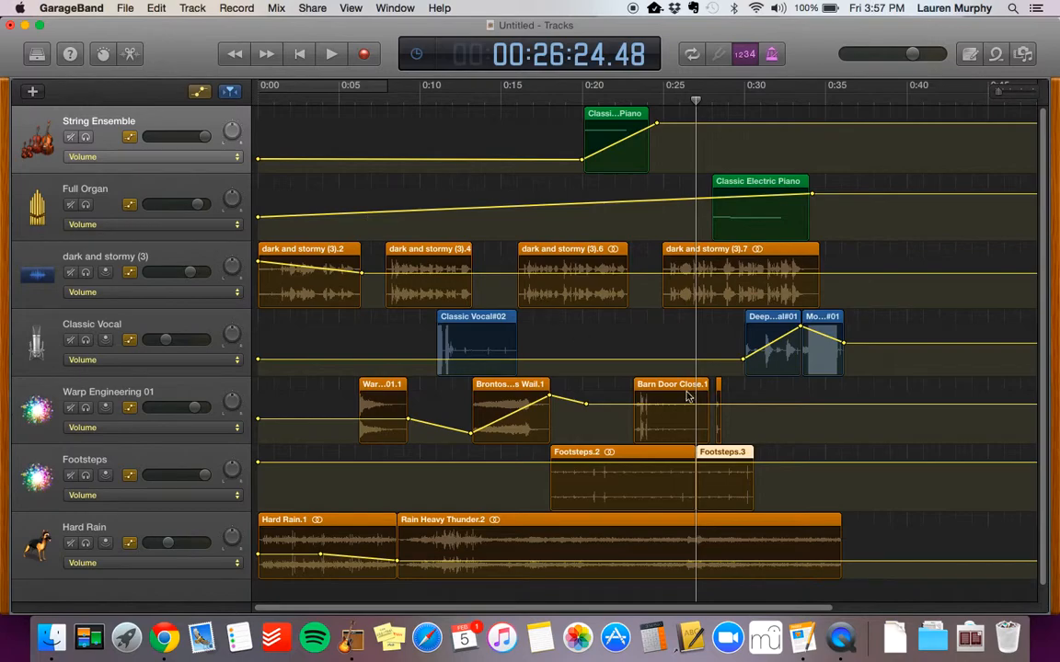
key("Delete")
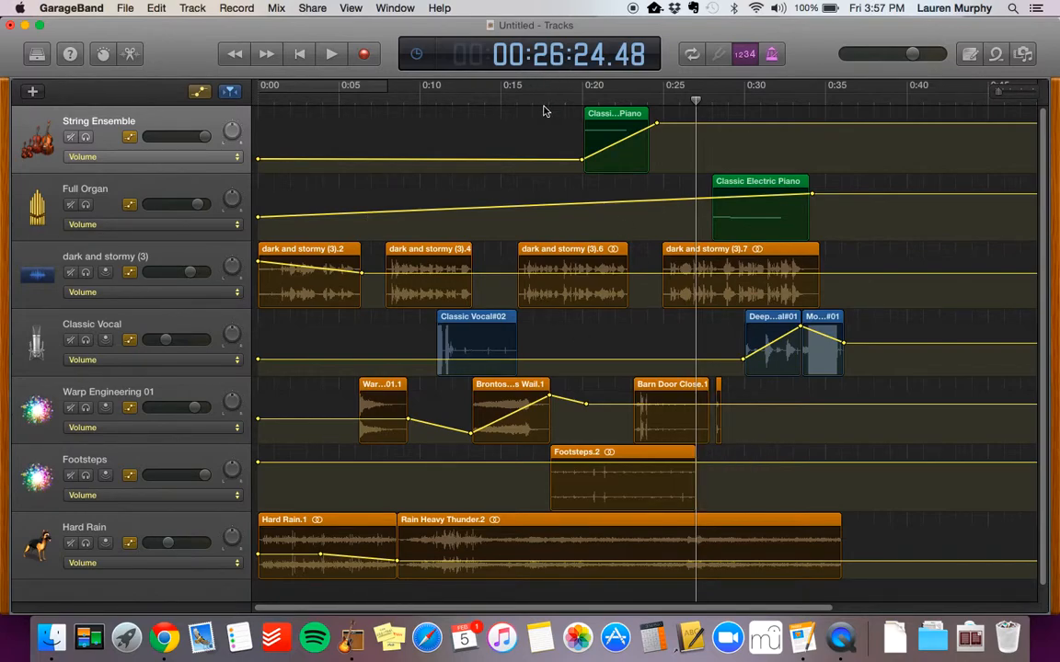
Play the project from about 0:14 to about 0:36 to hear the balanced mix through the final scream.
left_click(491, 94)
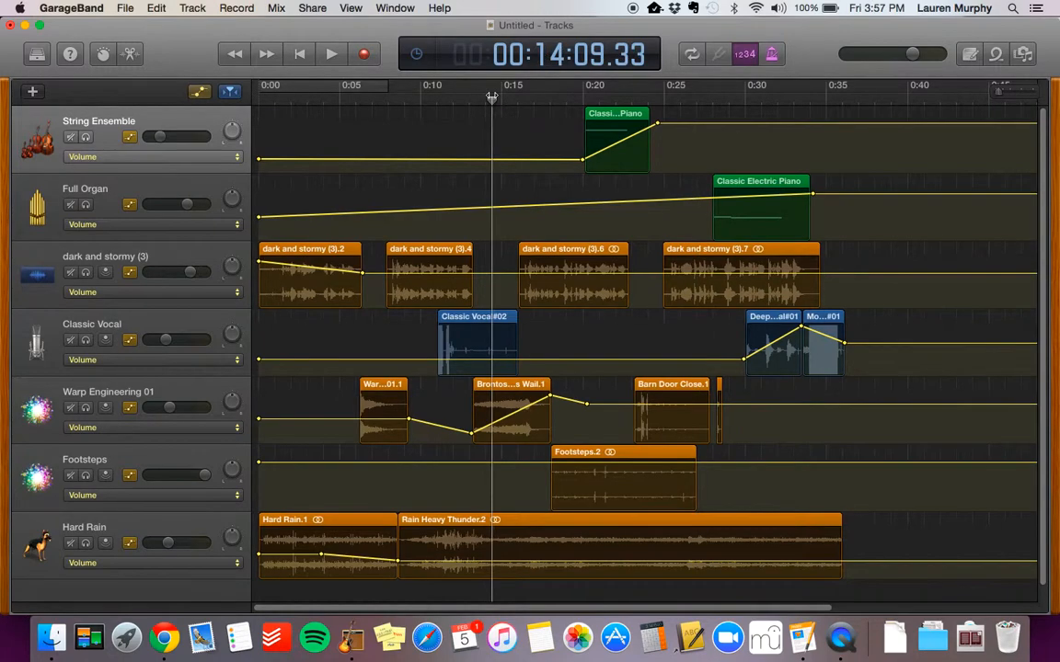
left_click(333, 54)
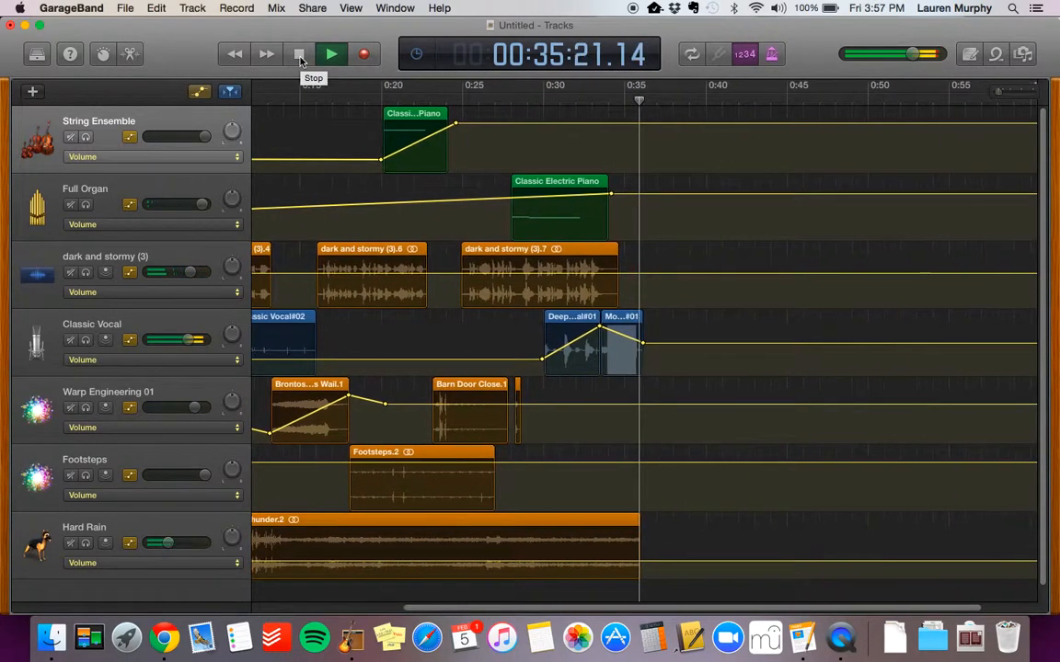
left_click(299, 55)
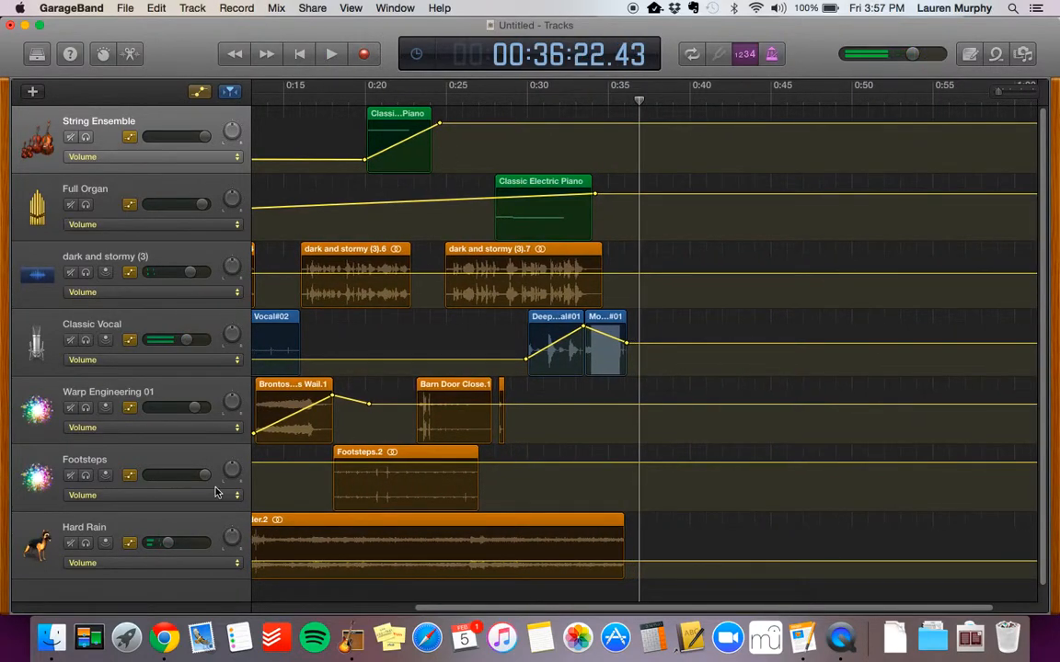
scroll(326, 337, "left", 10)
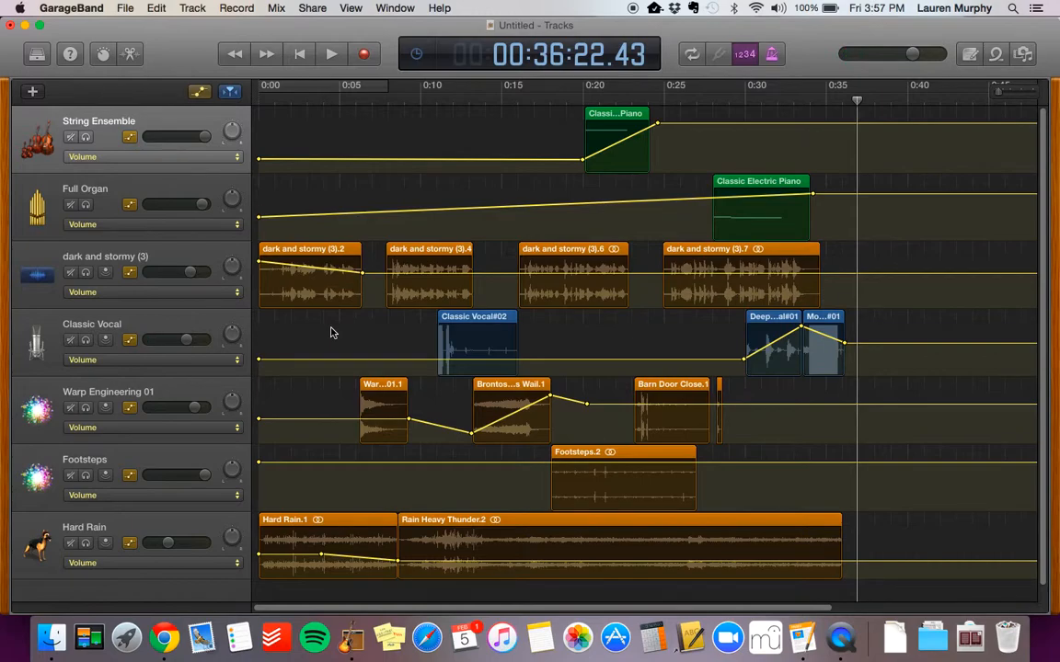
Show Musical Typing for String Ensemble, try notes, move the octave range to C6, C-2 and back to C6, and close it.
key("super+k")
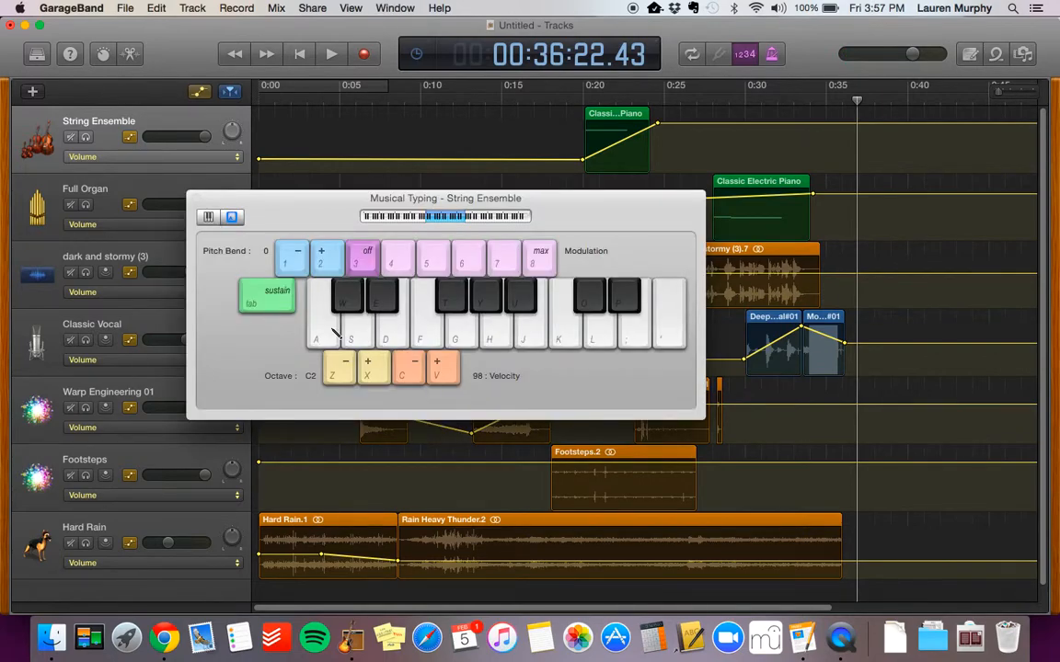
left_click(569, 339)
left_click(536, 341)
key("x")
key("x")
key("x")
key("x")
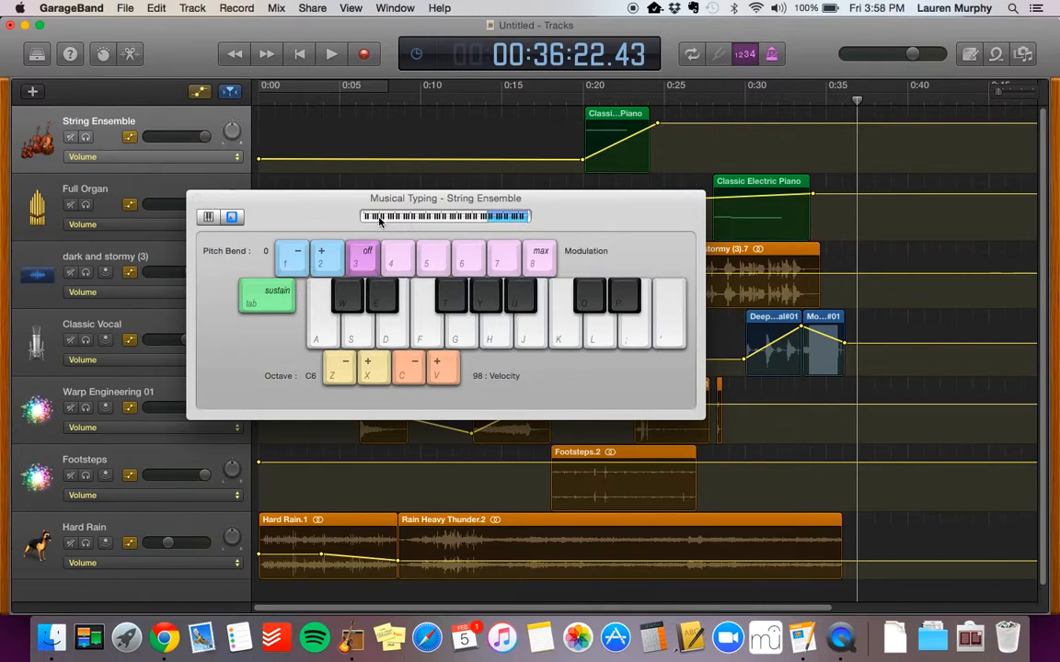
left_click(379, 218)
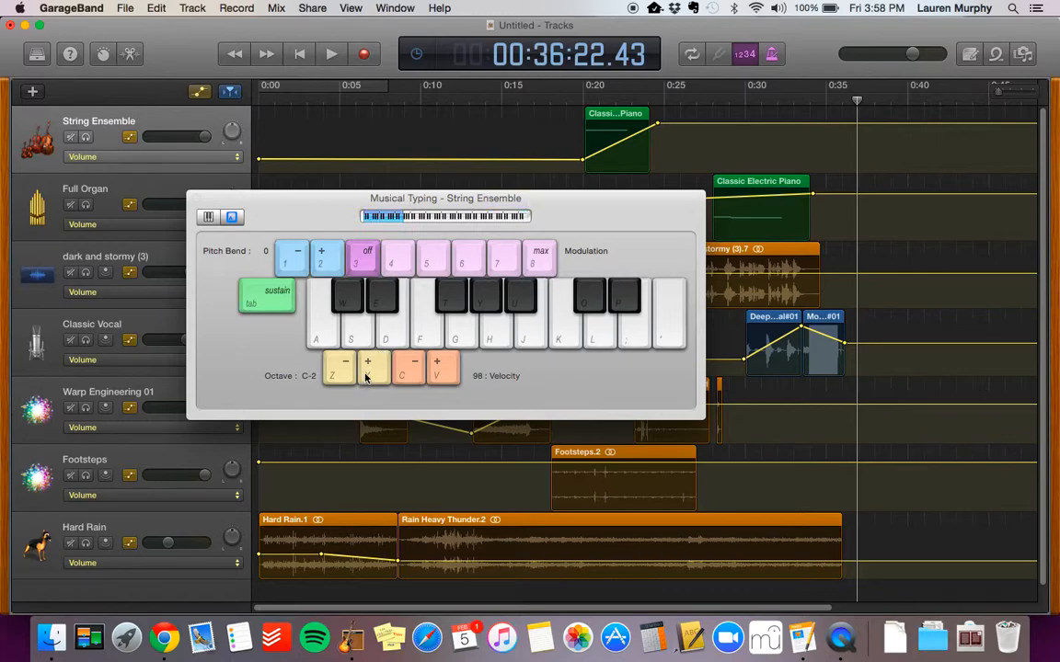
left_click(514, 219)
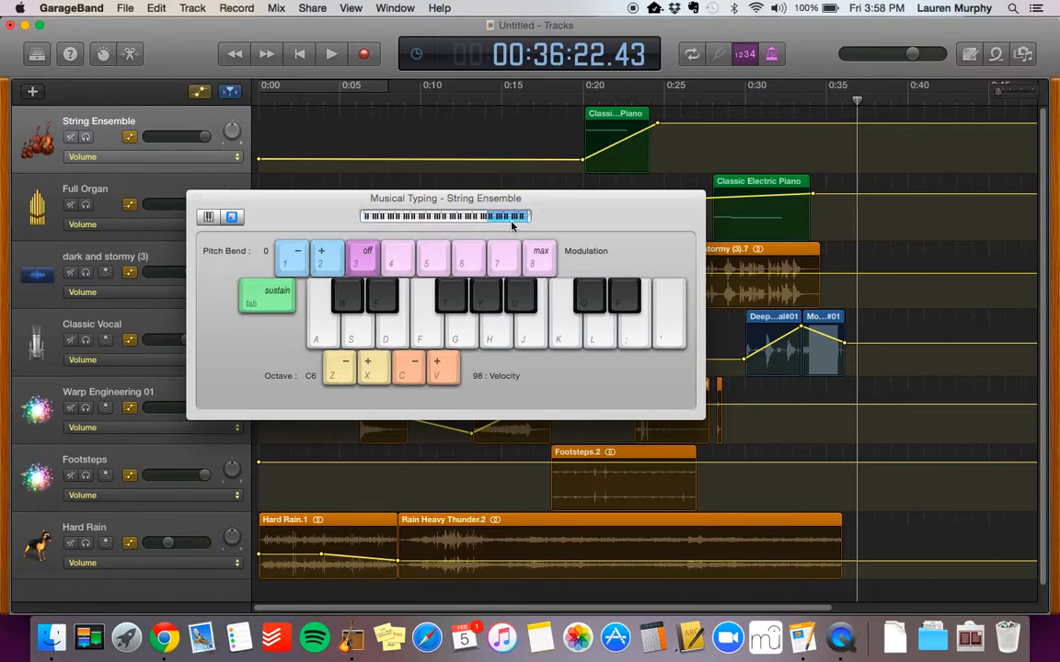
left_click(195, 197)
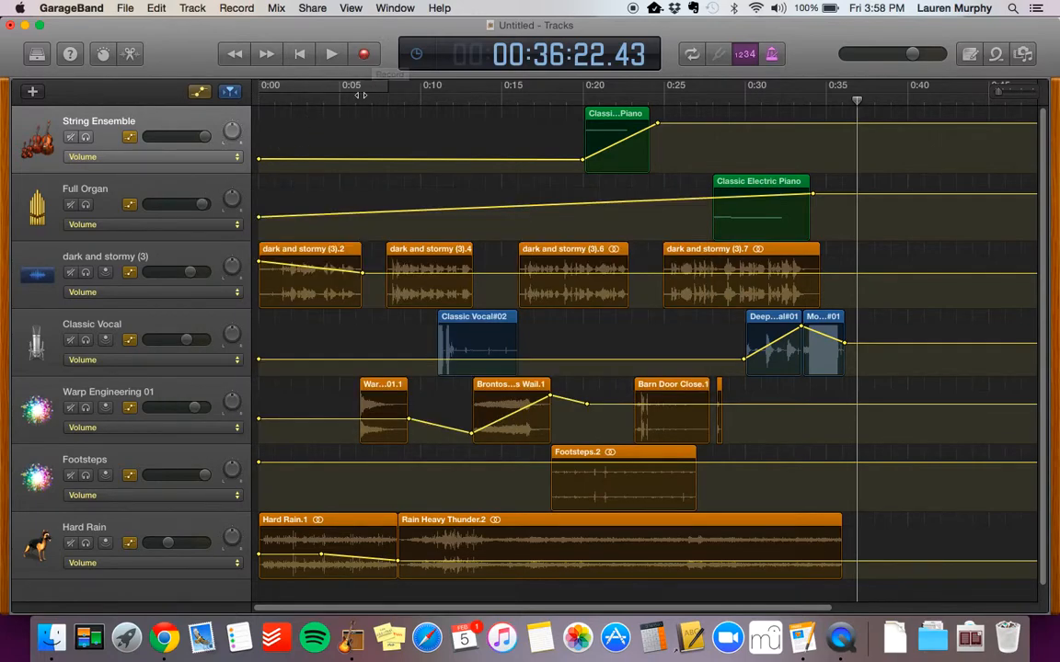
left_click(597, 136)
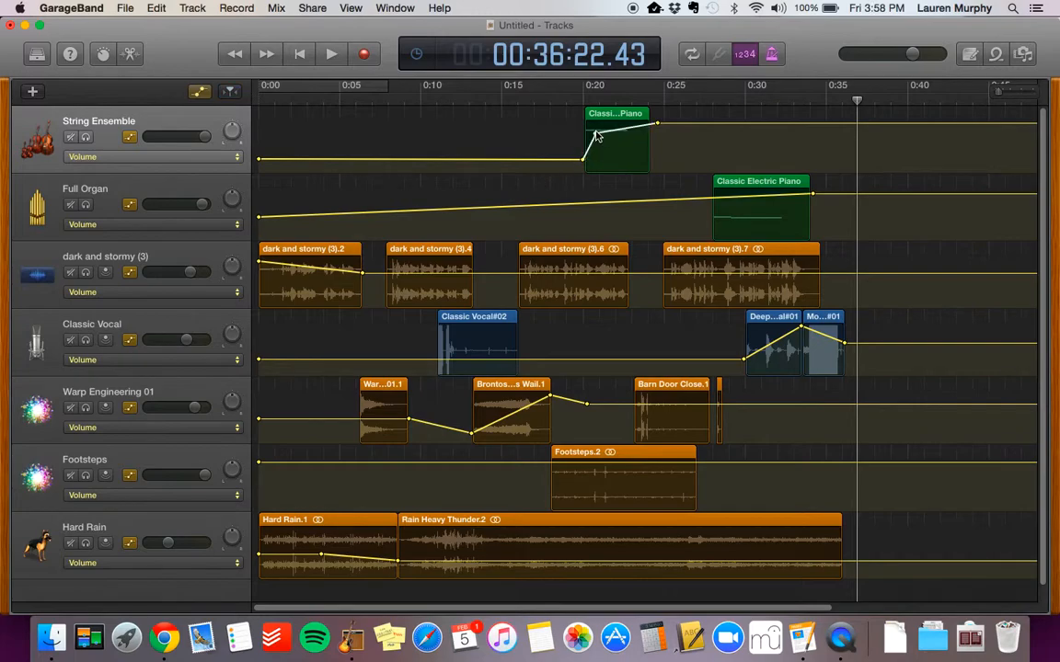
left_click_drag(596, 134, 596, 136)
left_click(157, 8)
left_click(165, 28)
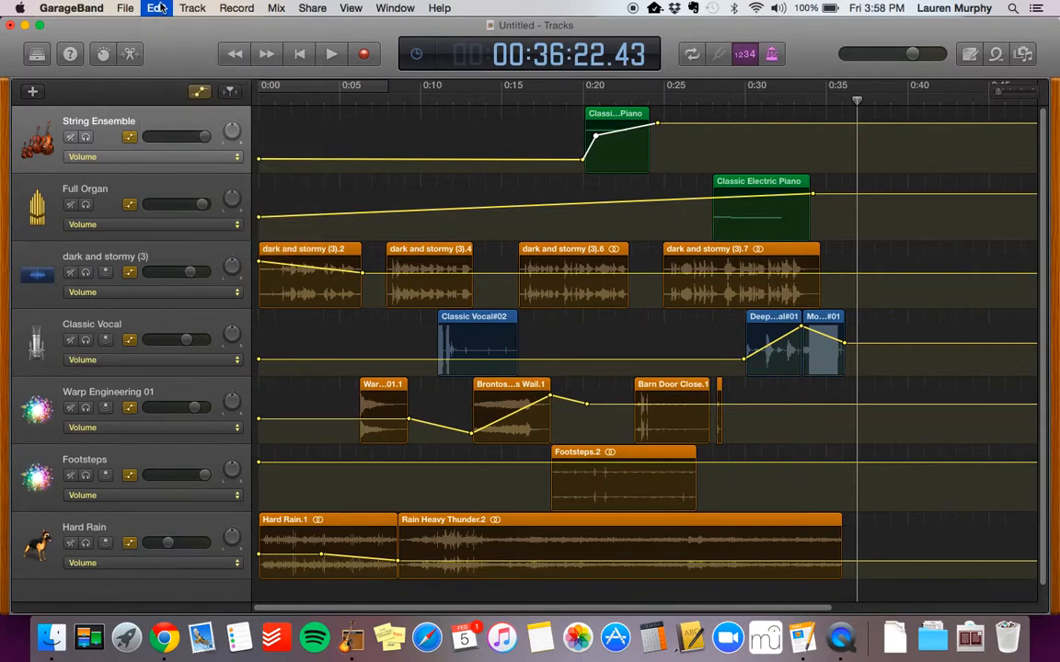
left_click(156, 8)
left_click(163, 29)
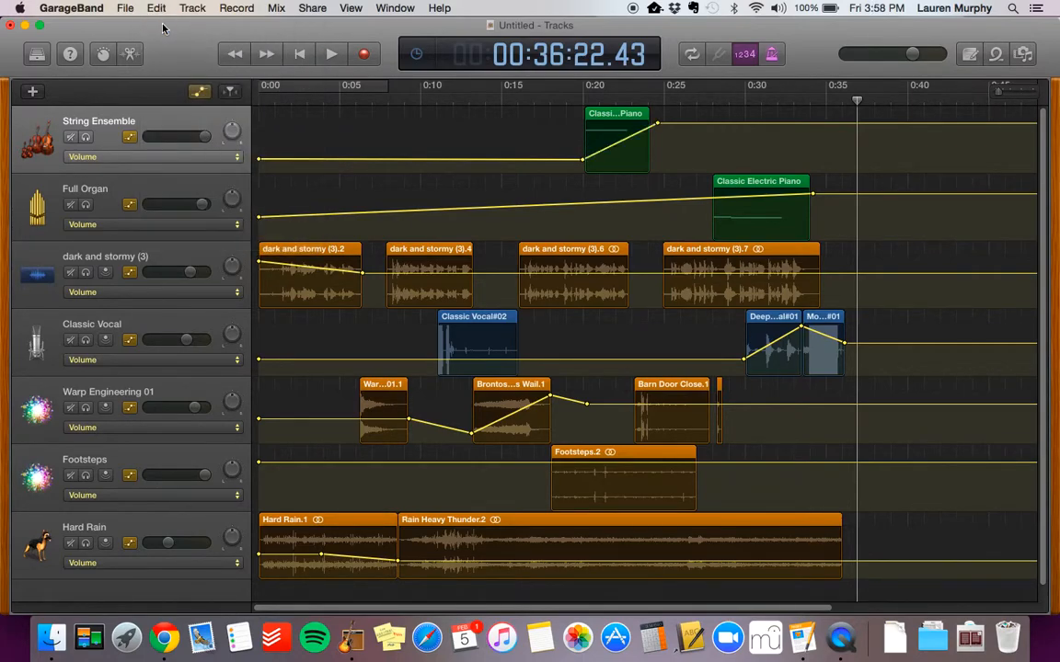
Hide the automation and open the String Ensemble region's notes, viewing them as a score and then in the Piano Roll.
left_click(197, 93)
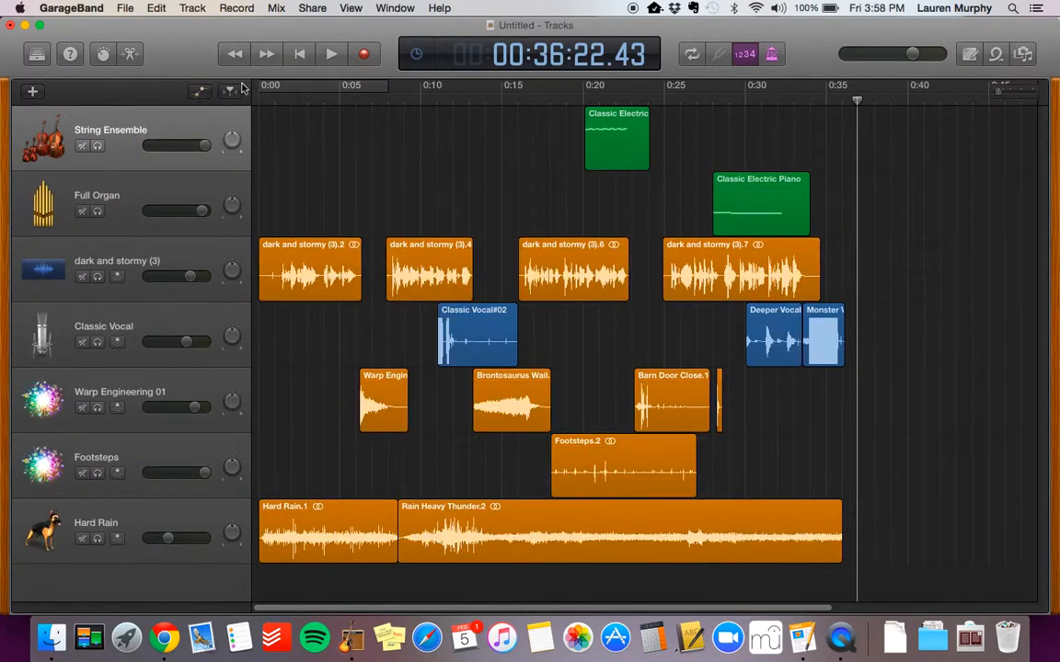
double_click(618, 146)
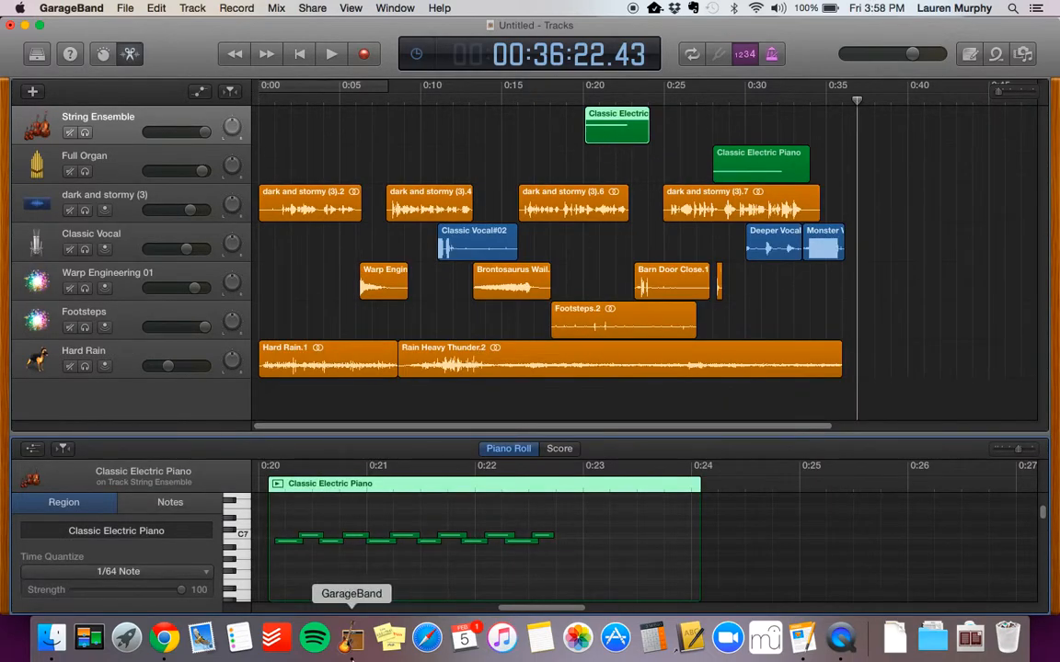
left_click(563, 450)
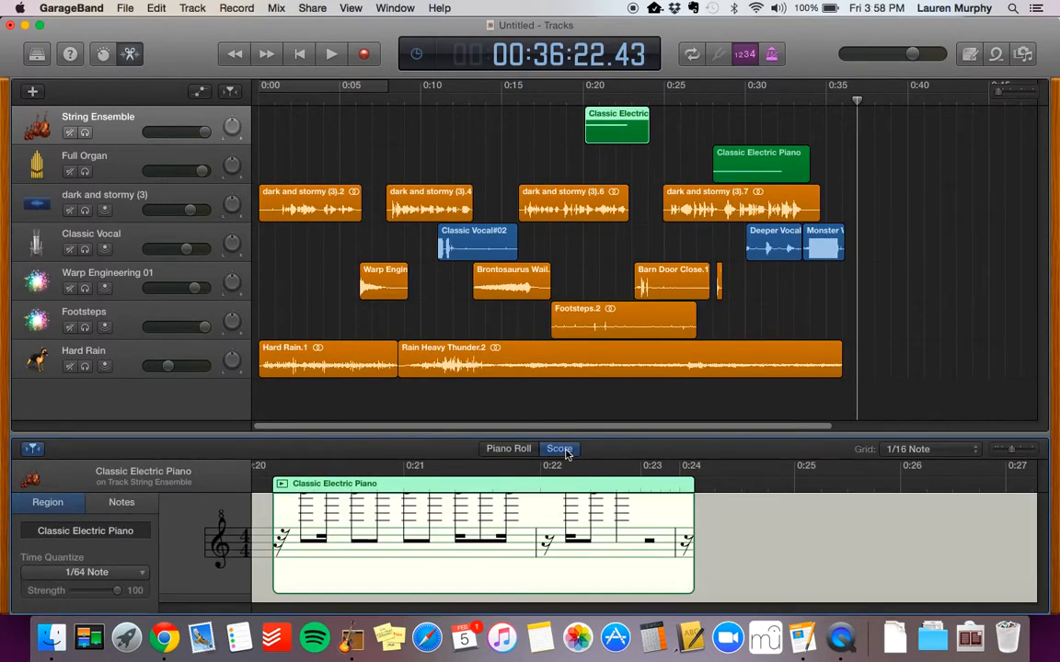
left_click(518, 453)
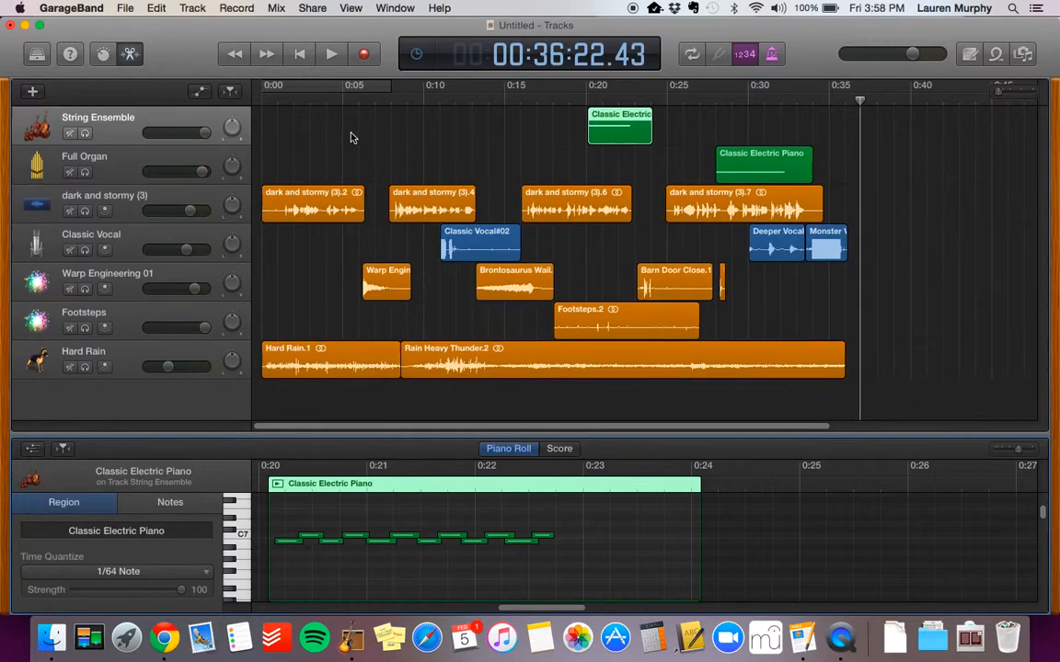
Show the automation curves again and look over the volume changes on all tracks down to Hard Rain.
left_click(201, 92)
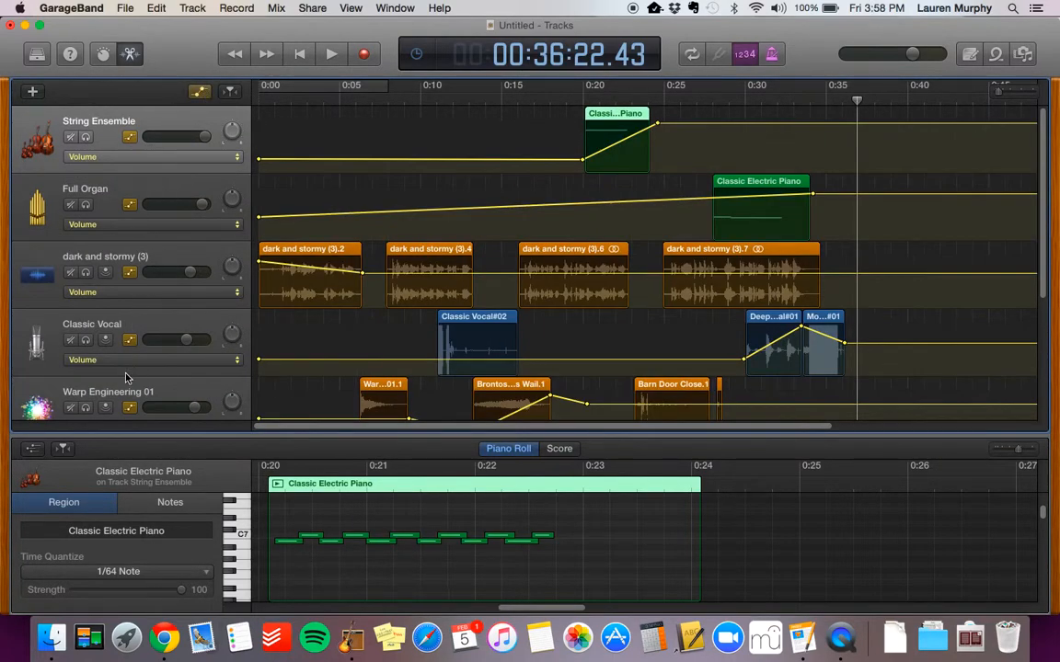
scroll(390, 358, "down", 5)
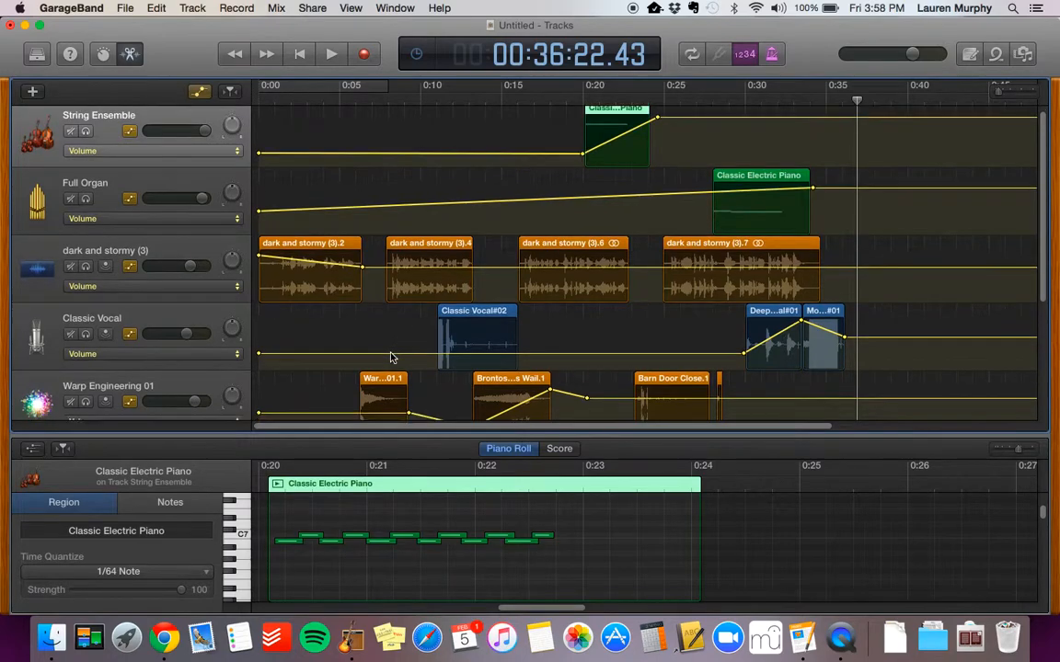
scroll(390, 358, "down", 3)
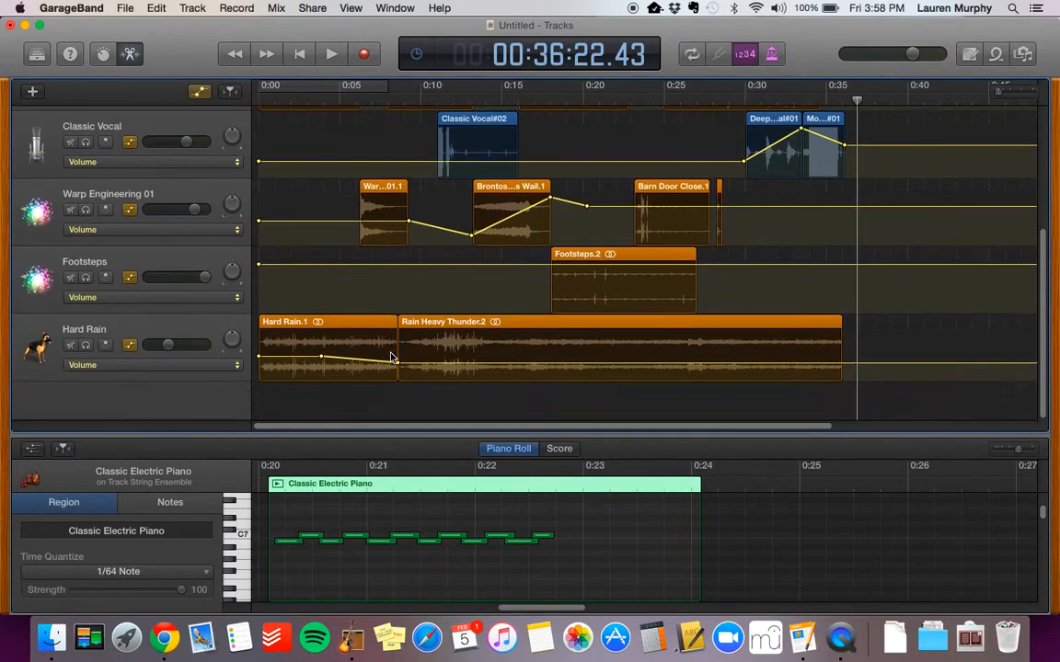
scroll(390, 358, "up", 6)
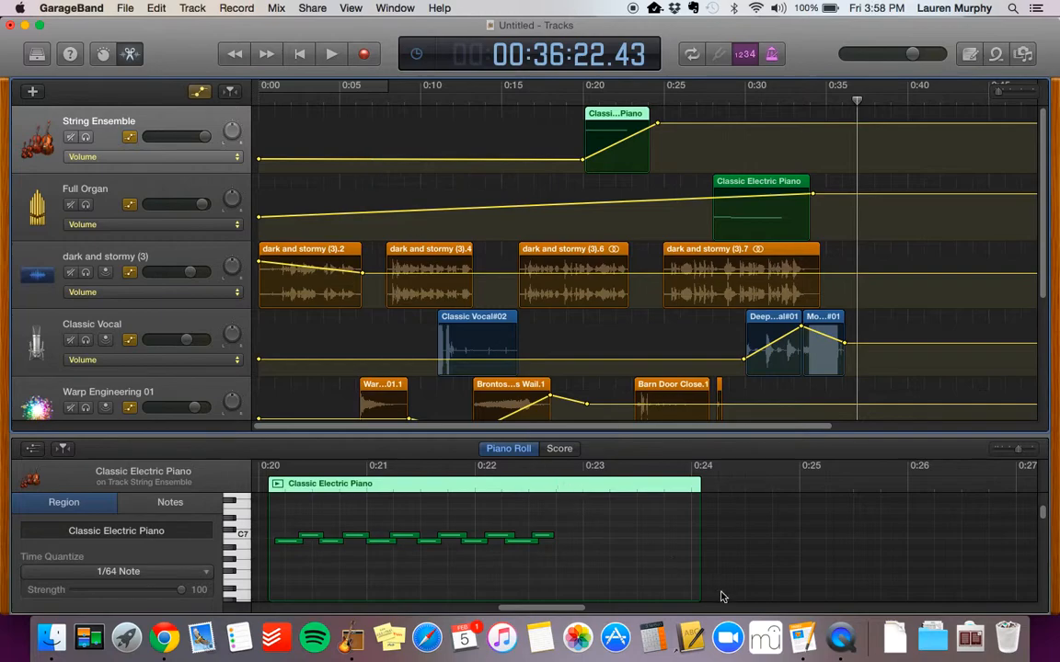
Switch to the Dark Stormy Night worksheet in Pages and compare its requirements and effects list with the GarageBand tracks.
left_click(800, 637)
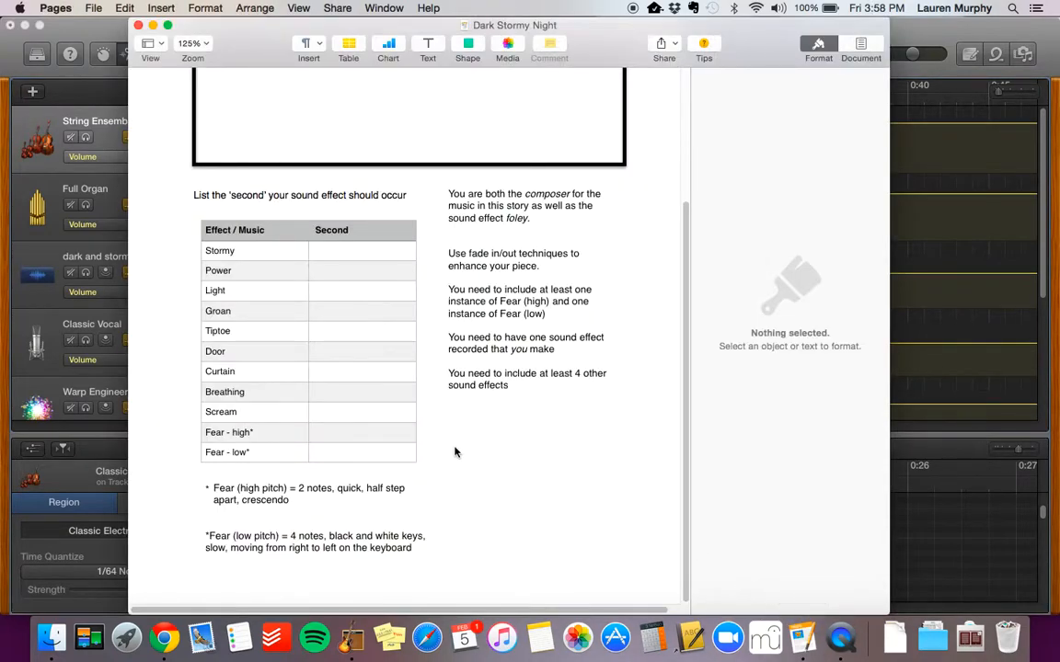
left_click_drag(398, 32, 817, 65)
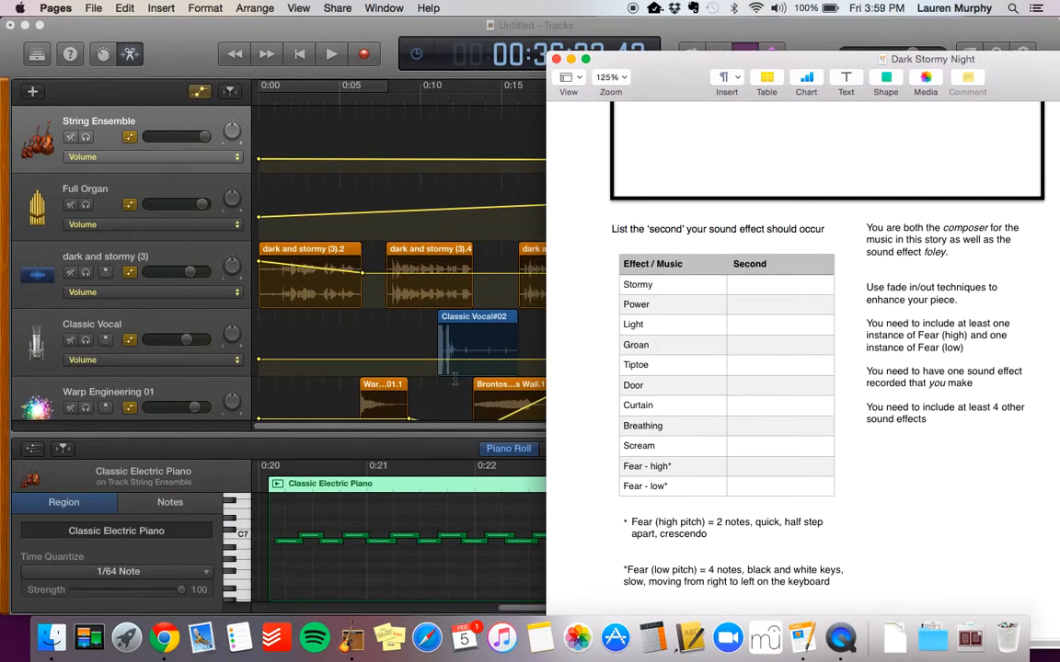
scroll(385, 343, "down", 4)
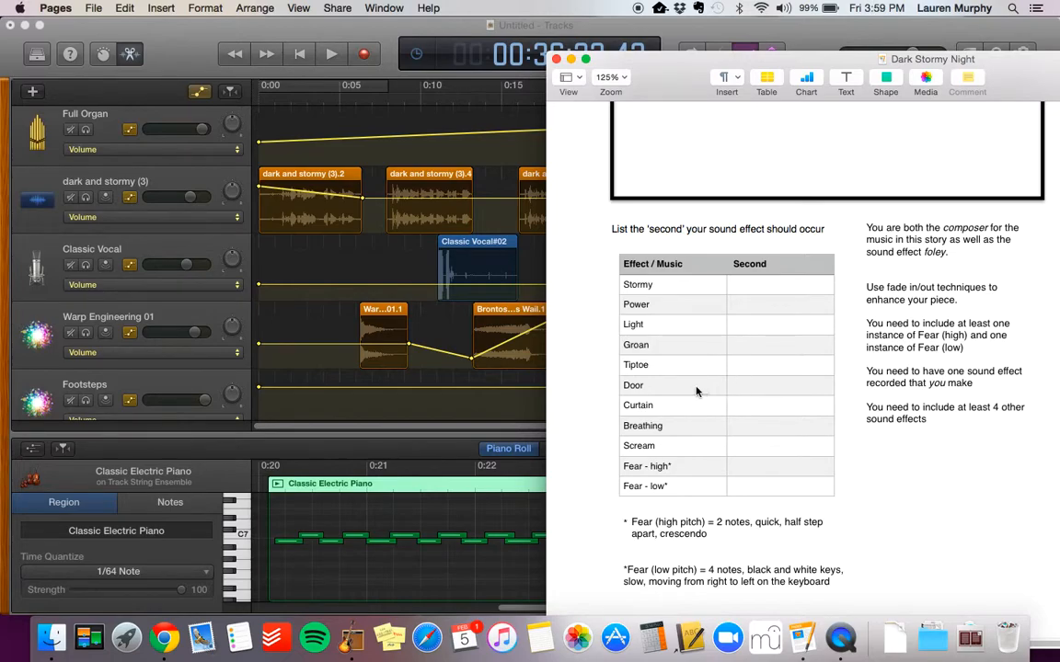
left_click_drag(680, 80, 501, 391)
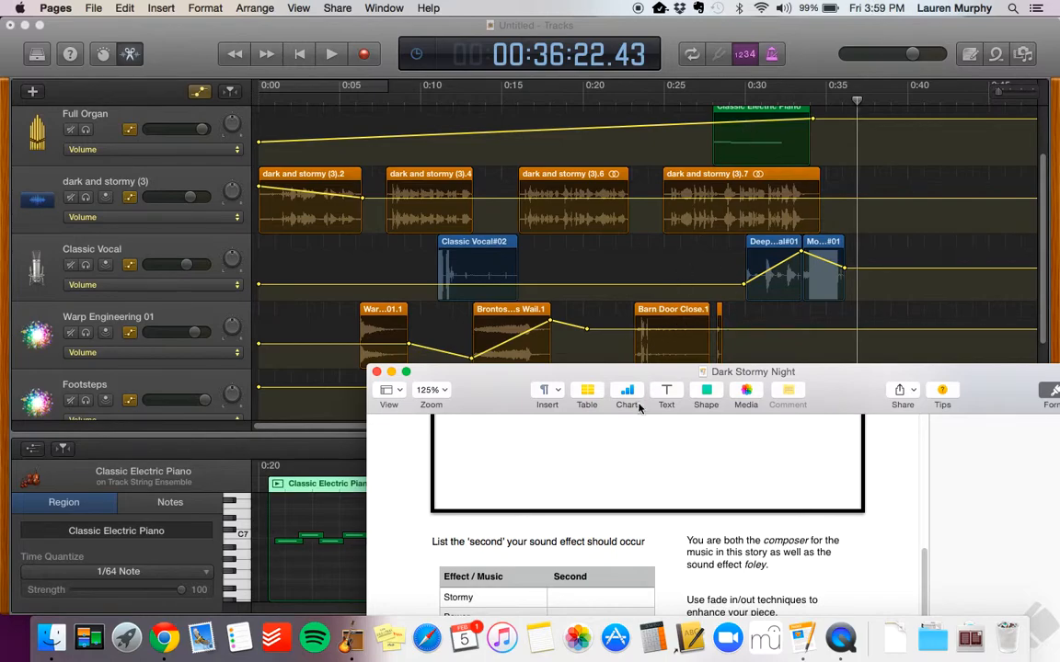
left_click_drag(624, 375, 625, 152)
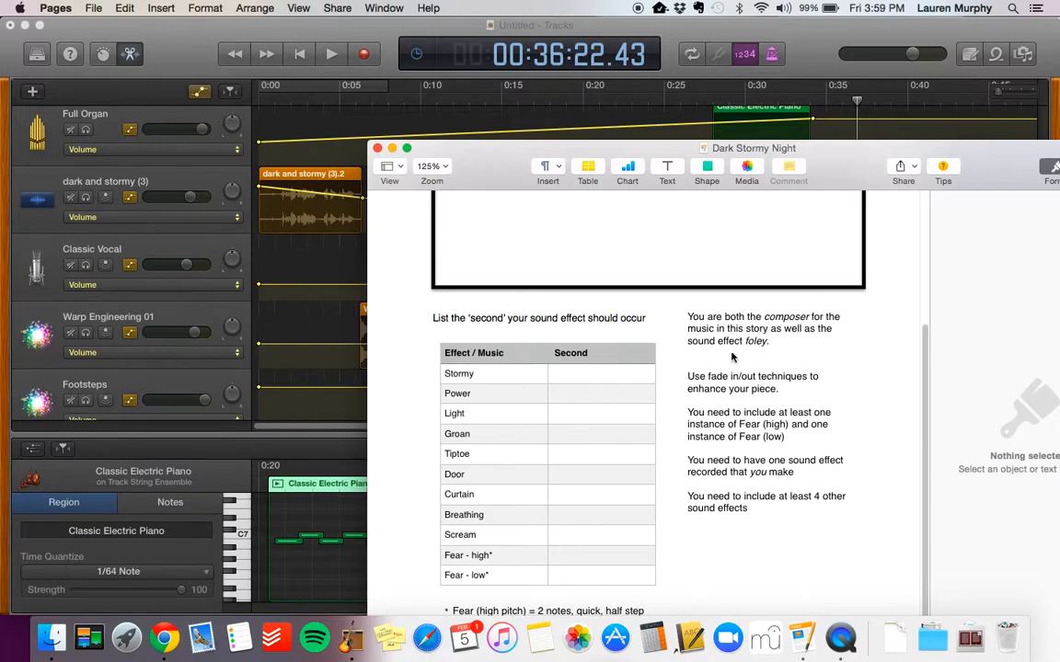
left_click_drag(430, 145, 268, 571)
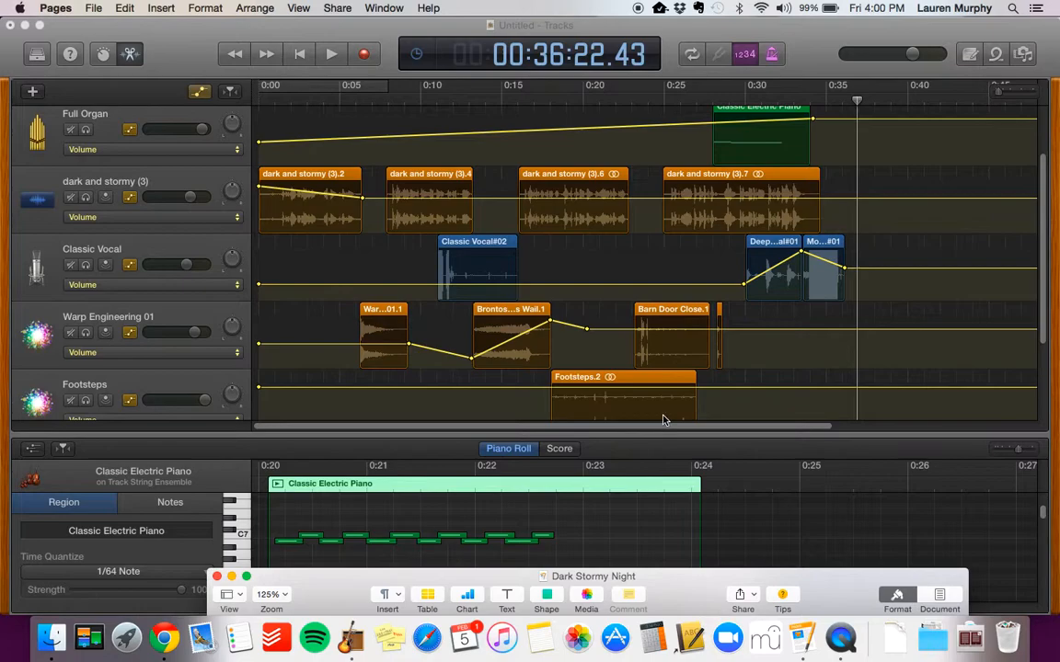
scroll(734, 336, "down", 4)
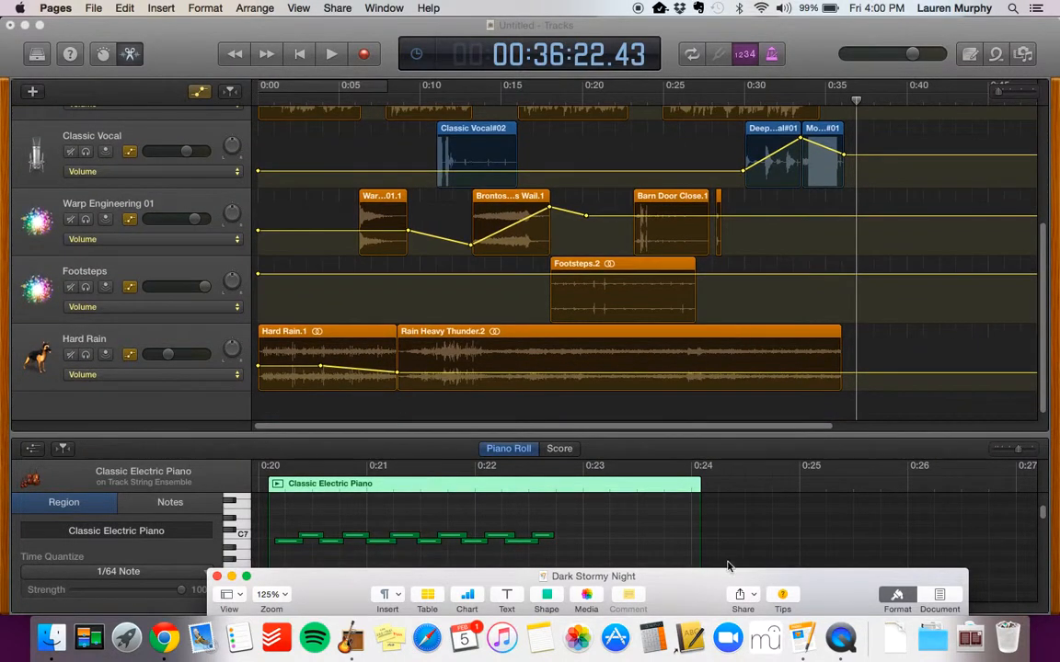
Review the worksheet's story, sound effects box, timing table and composition requirements, glancing back at the GarageBand tracks.
left_click_drag(728, 565, 665, 8)
scroll(552, 180, "up", 4)
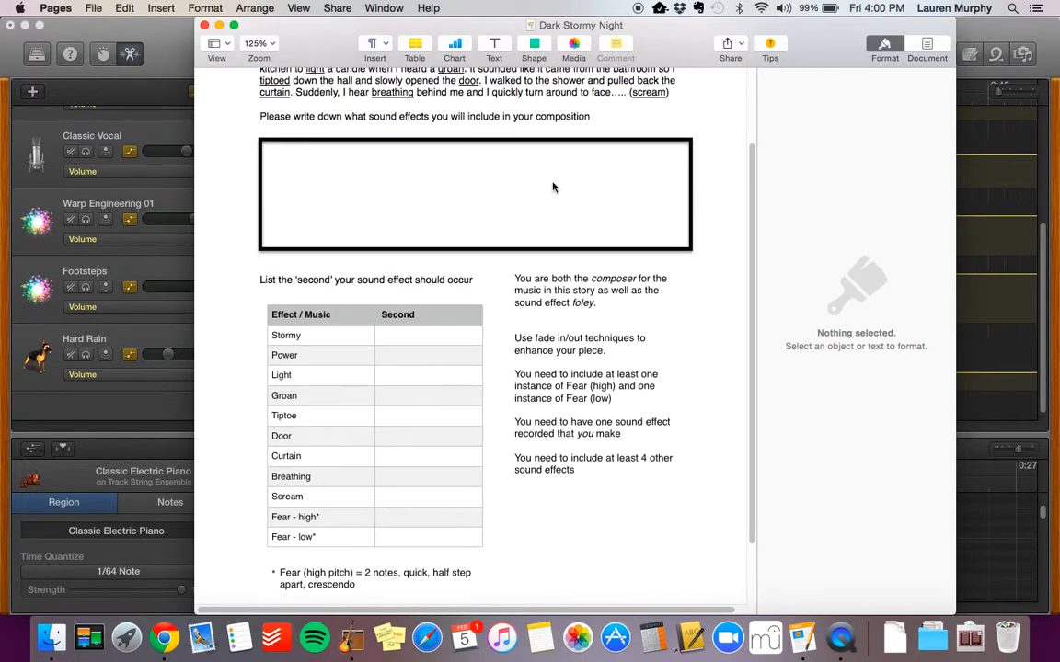
scroll(432, 207, "up", 2)
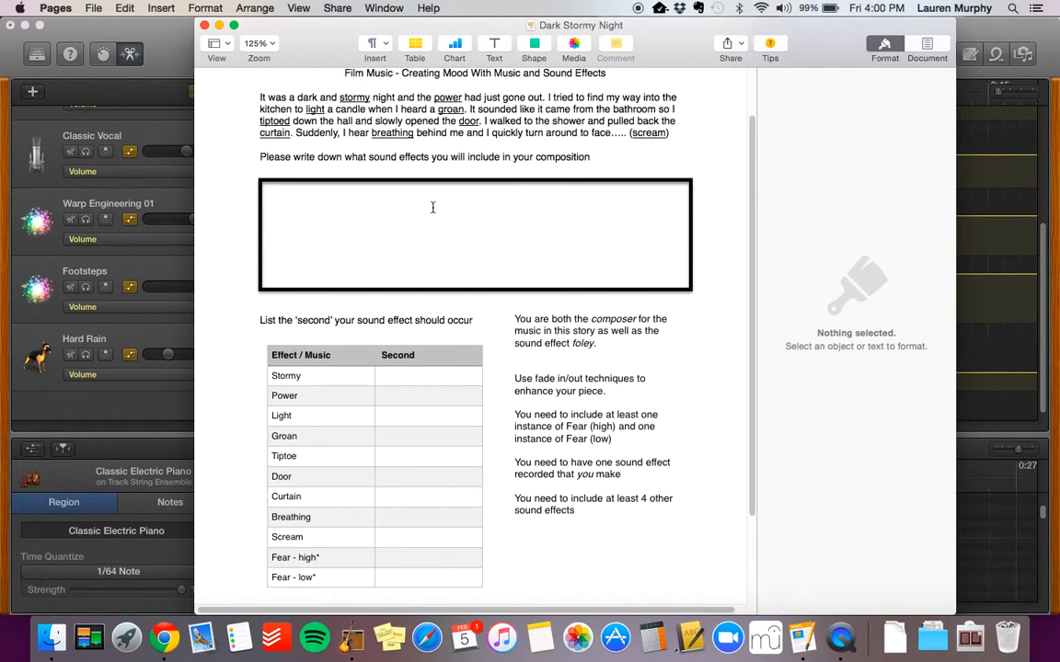
scroll(433, 207, "up", 1)
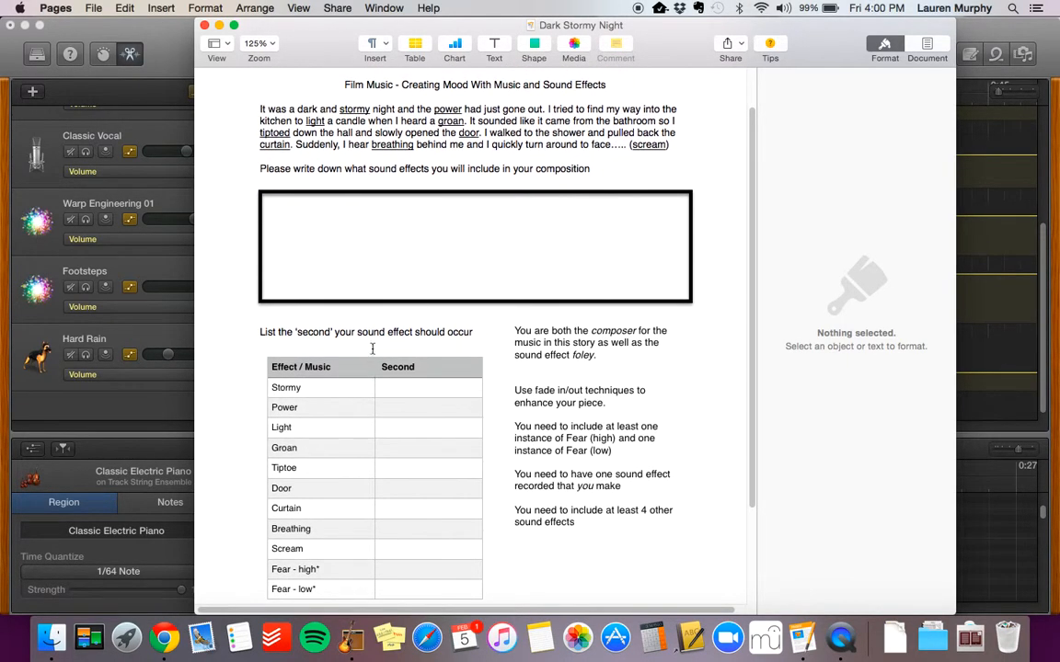
scroll(368, 579, "down", 6)
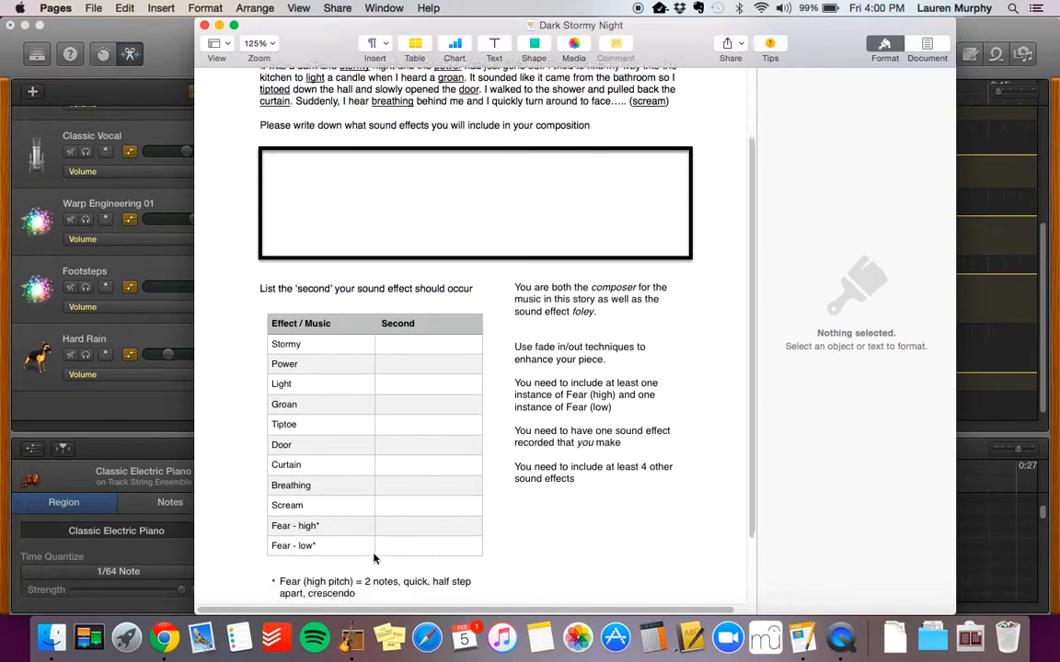
scroll(374, 559, "up", 8)
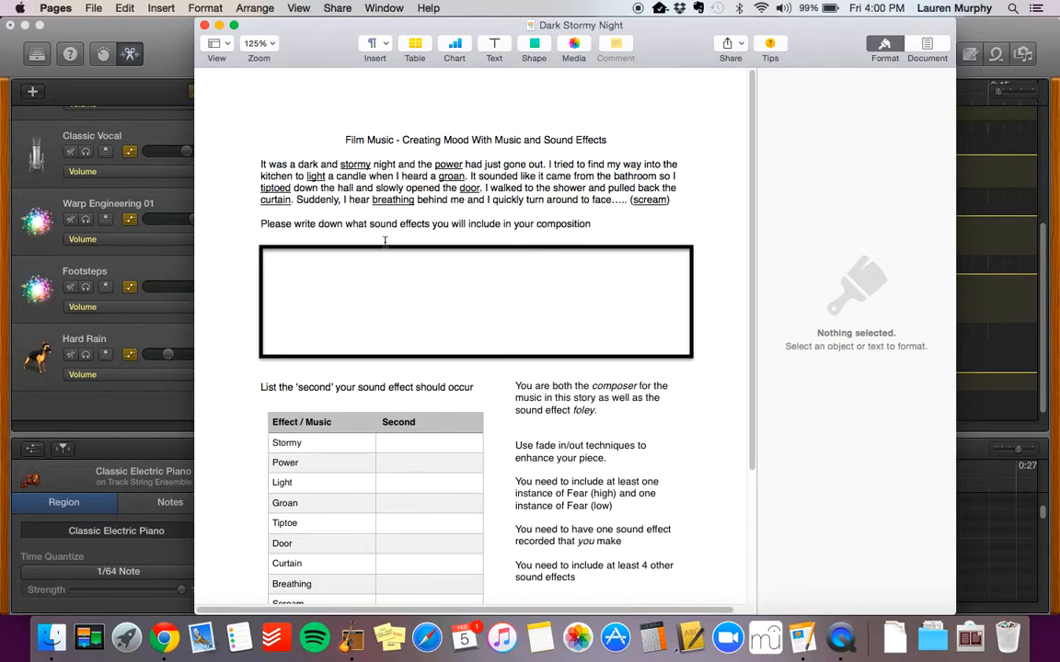
left_click(180, 50)
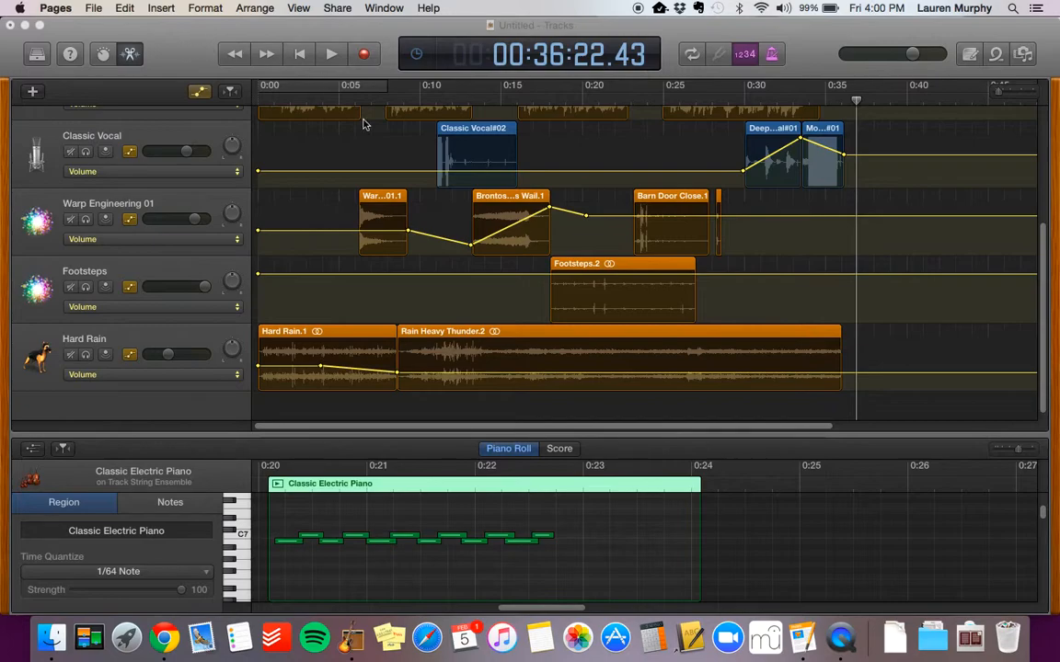
left_click(797, 639)
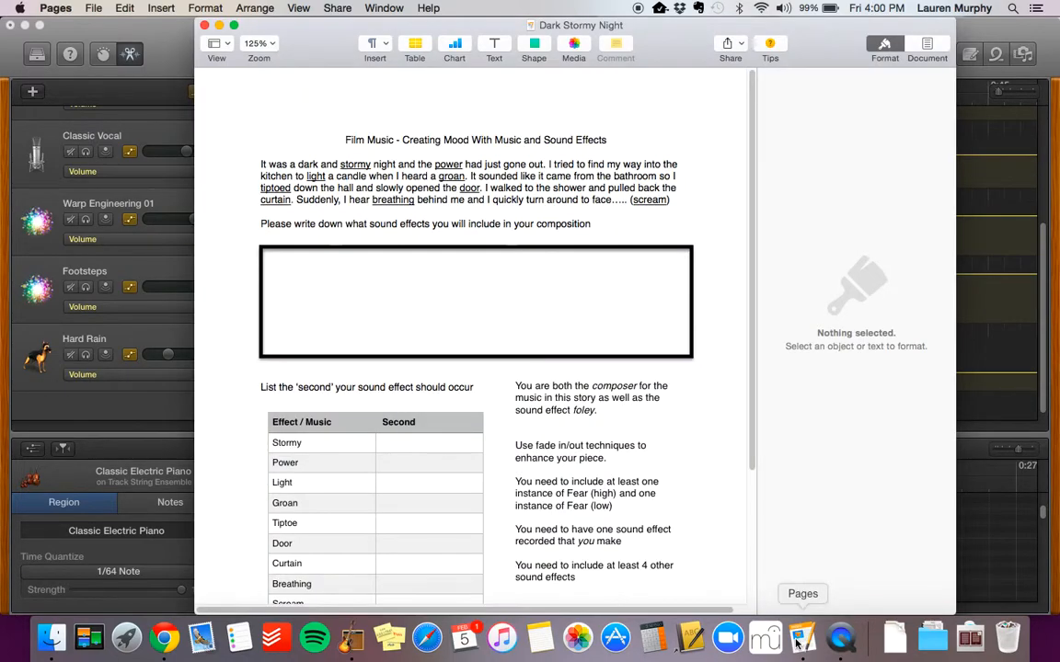